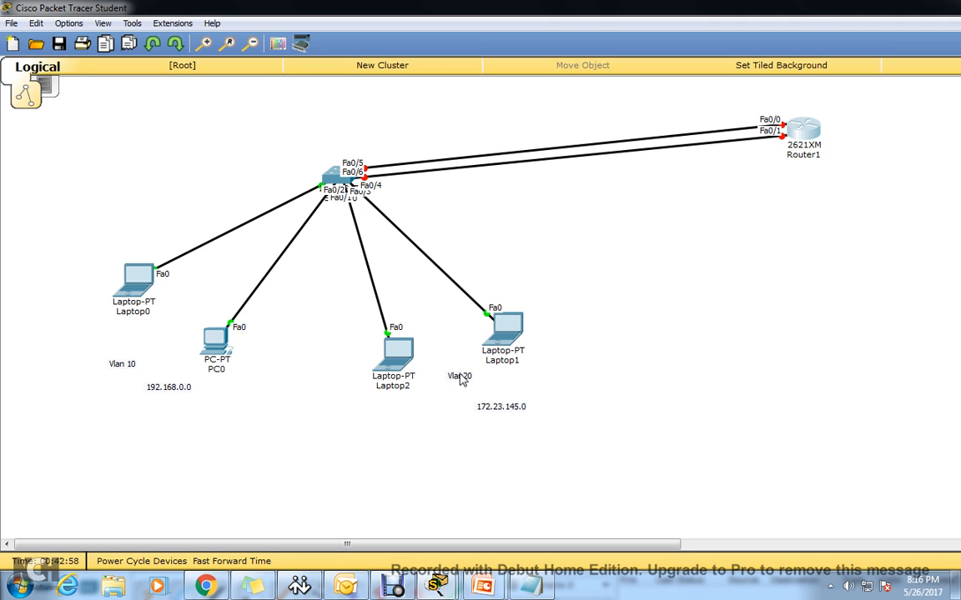
Tidy the Vlan20 and 172.23.145.0 labels beneath Laptop2 and recall ping 192.168.0.2 in Laptop1's command prompt.
left_click_drag(459, 377, 464, 415)
left_click(465, 305)
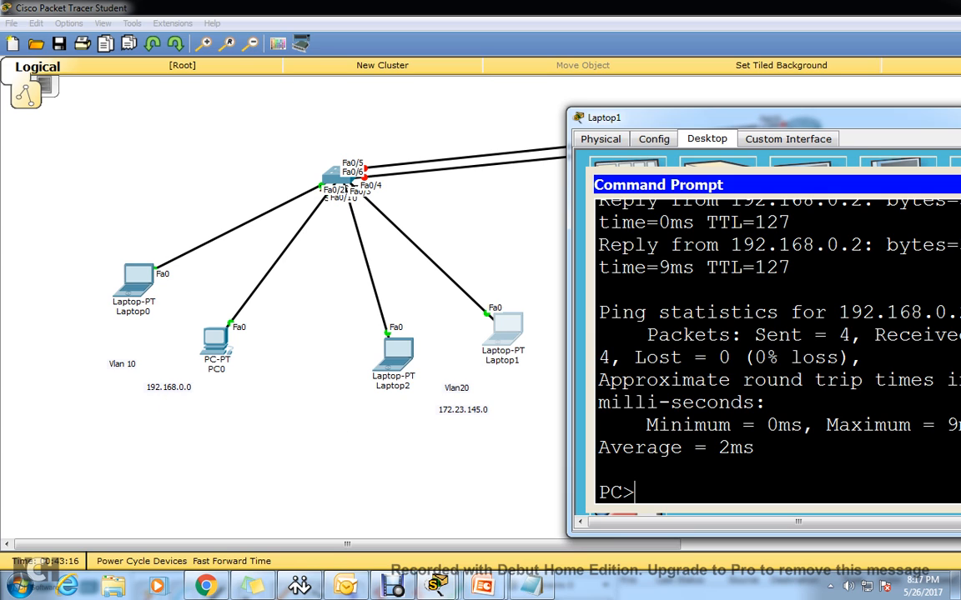
key("Up")
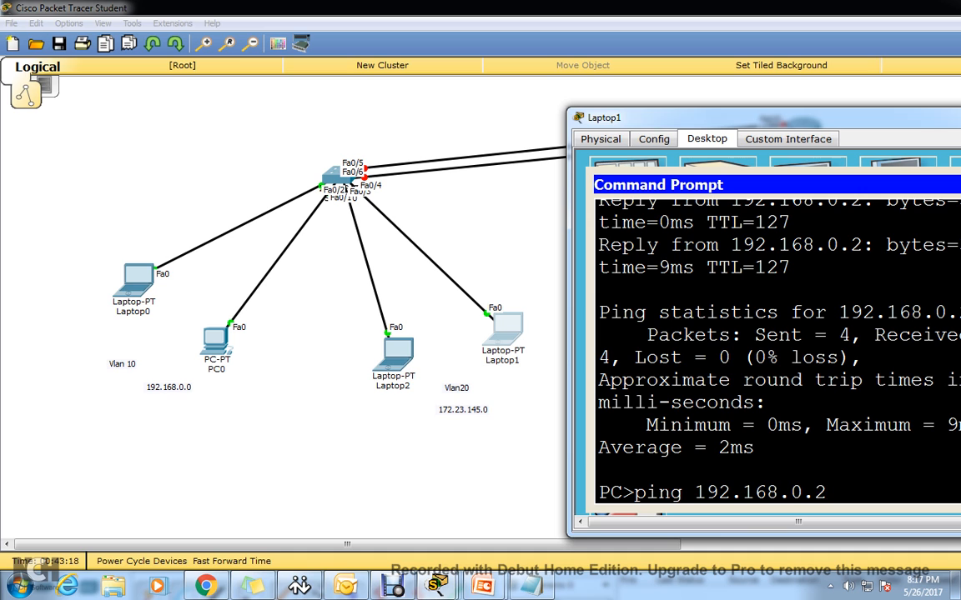
Inspect PC0's IP configuration and take a brief look at Laptop0's desktop tools.
left_click(212, 340)
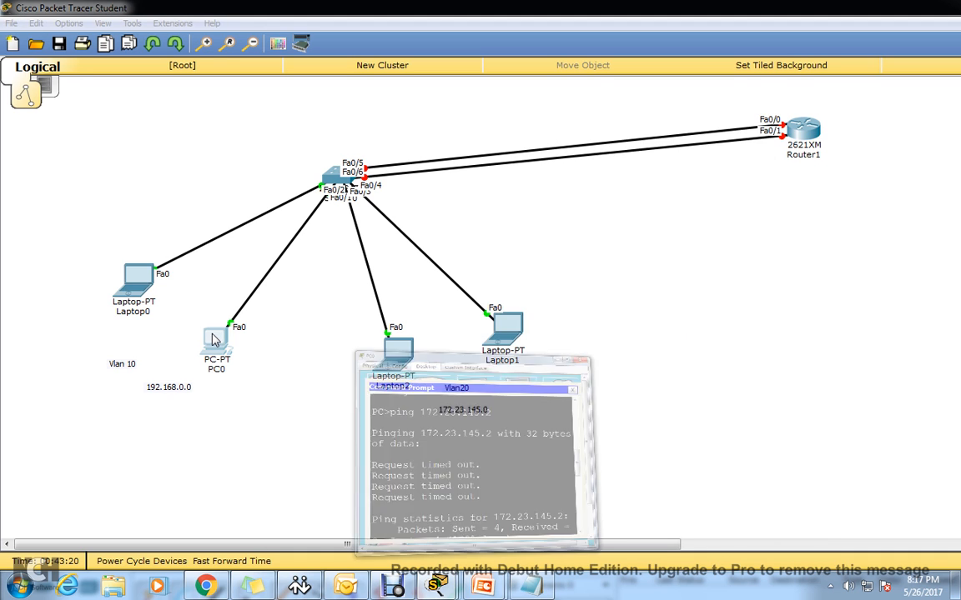
left_click(719, 191)
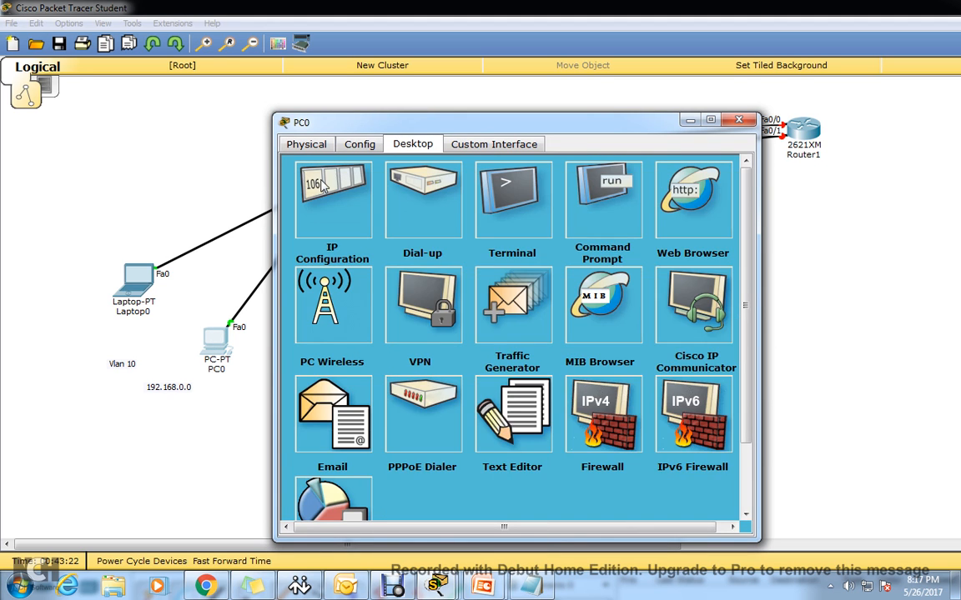
left_click(326, 183)
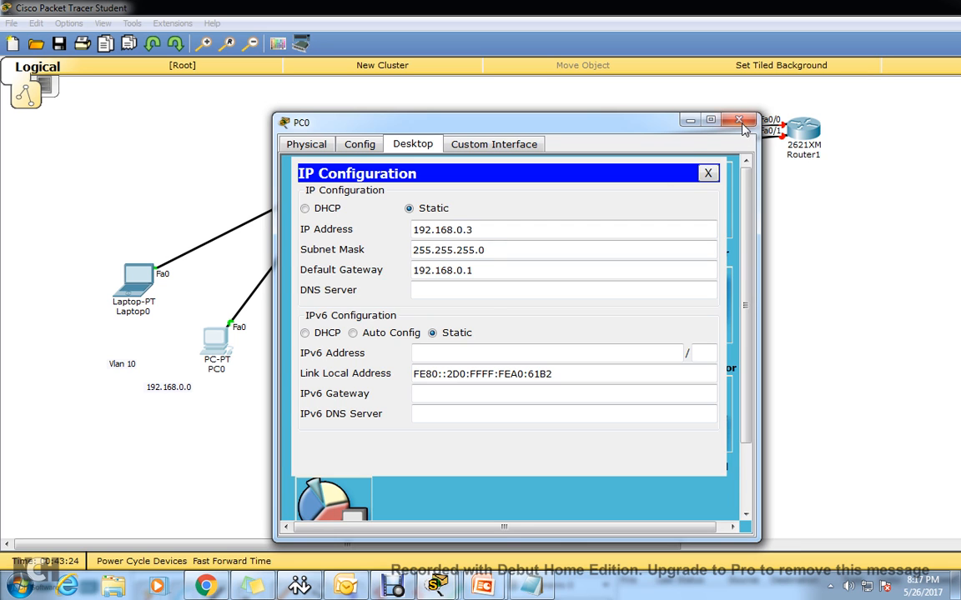
left_click(738, 119)
left_click(125, 276)
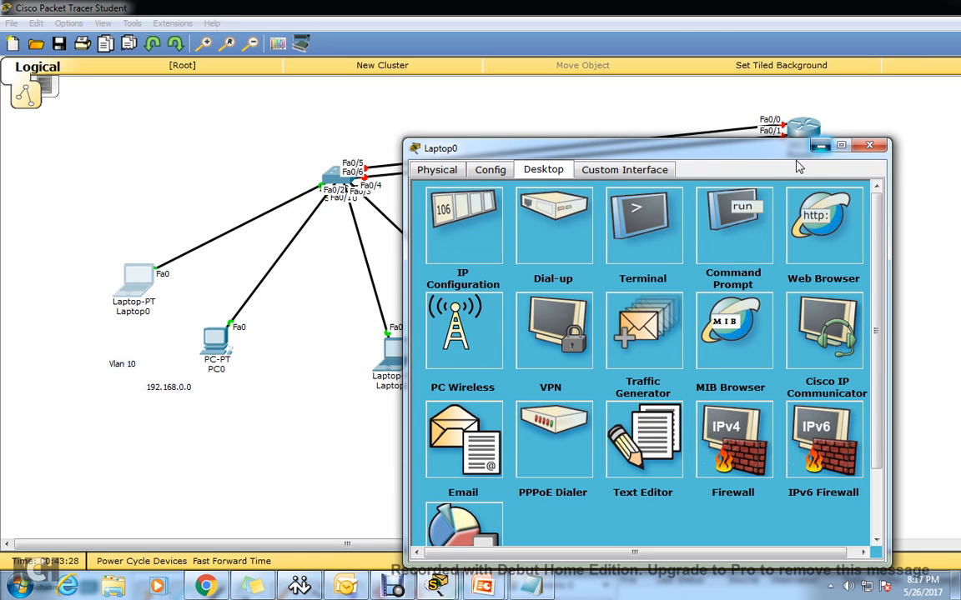
left_click(820, 145)
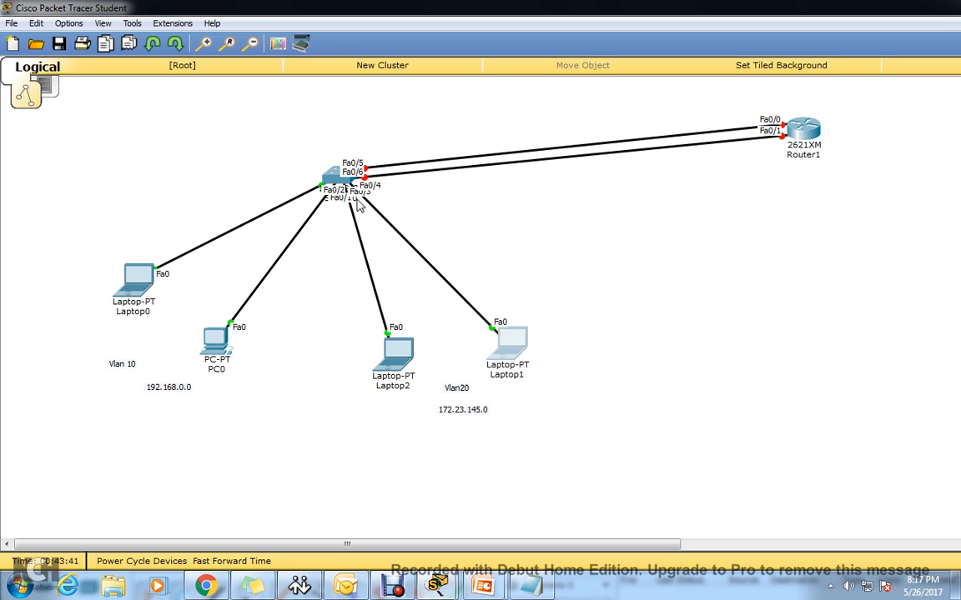
Open the command line of Switch0 and enter privileged EXEC mode with en.
left_click(331, 177)
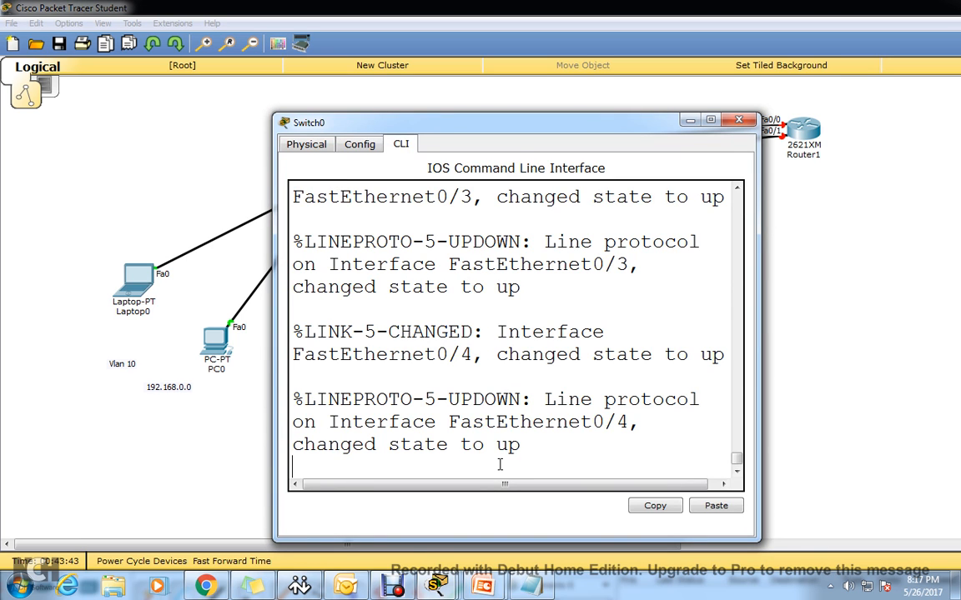
key("Return")
key("Return")
key("Return")
key("Return")
key("Return")
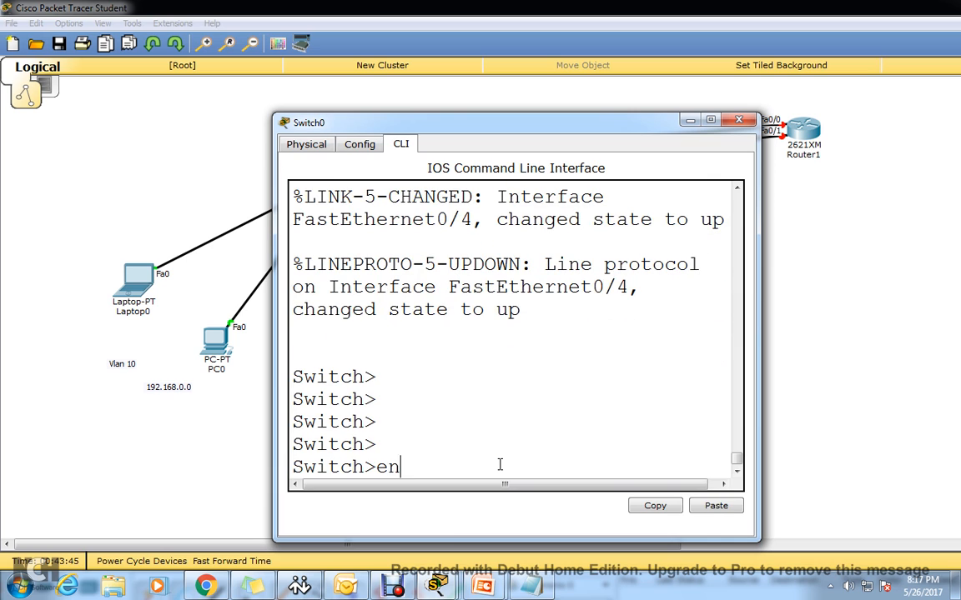
type("en")
key("Return")
key("Return")
key("Return")
key("Return")
key("Return")
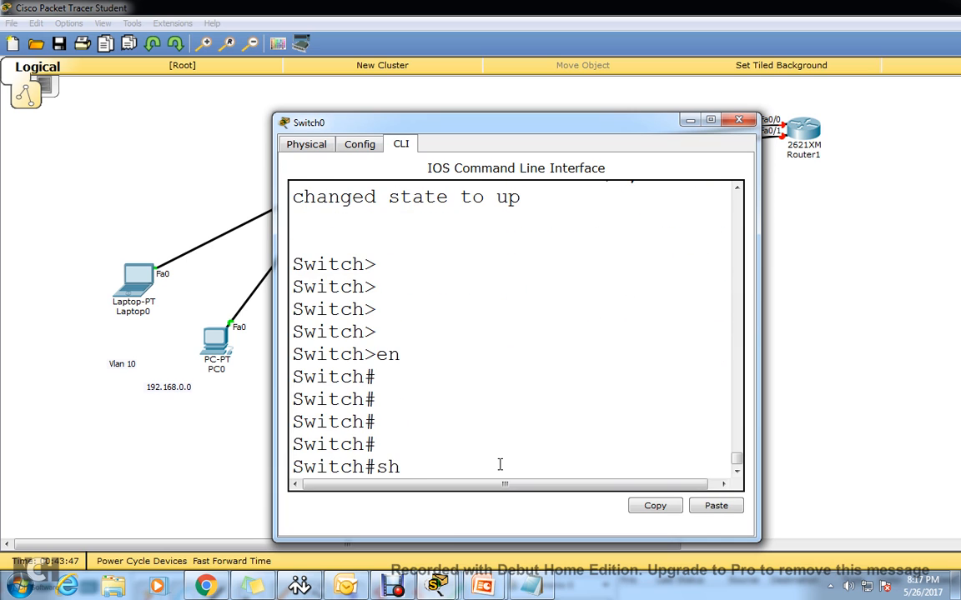
Display the switch's running configuration in an enlarged window and read through its interfaces to the end.
type("sh ru")
key("Tab")
key("Return")
key("Return")
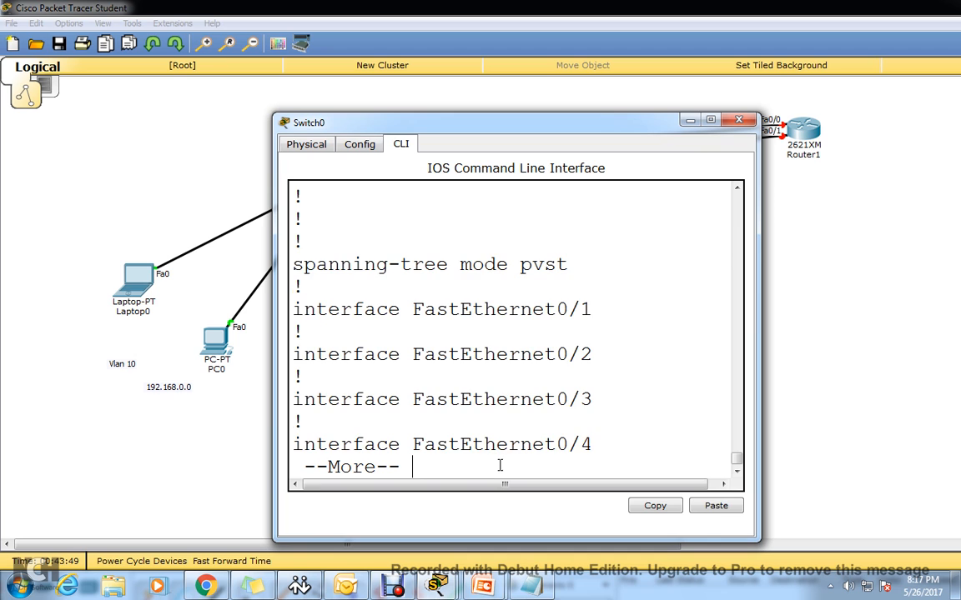
left_click(710, 120)
key("space")
key("space")
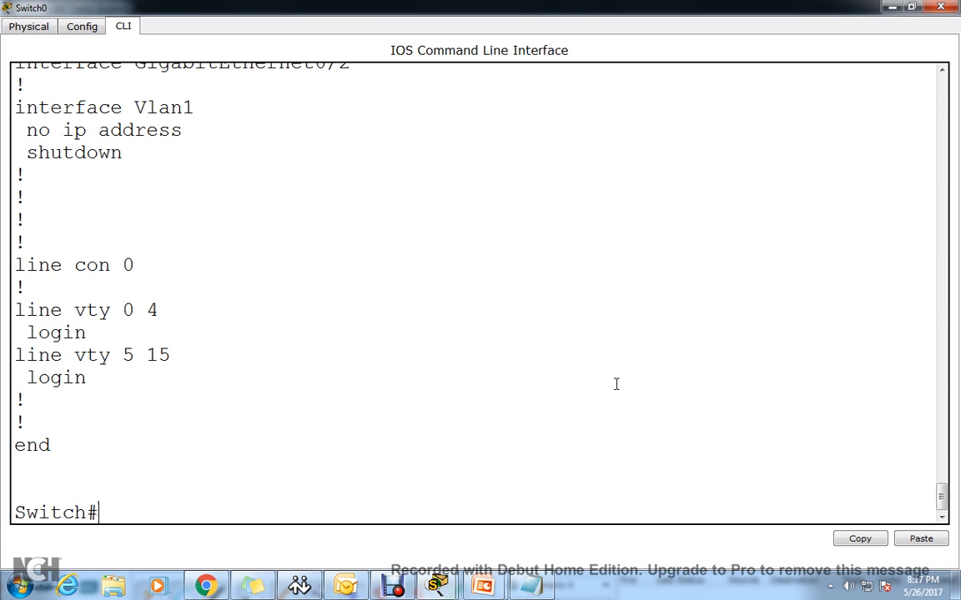
scroll(500, 419, "up", 5)
scroll(605, 421, "down", 5)
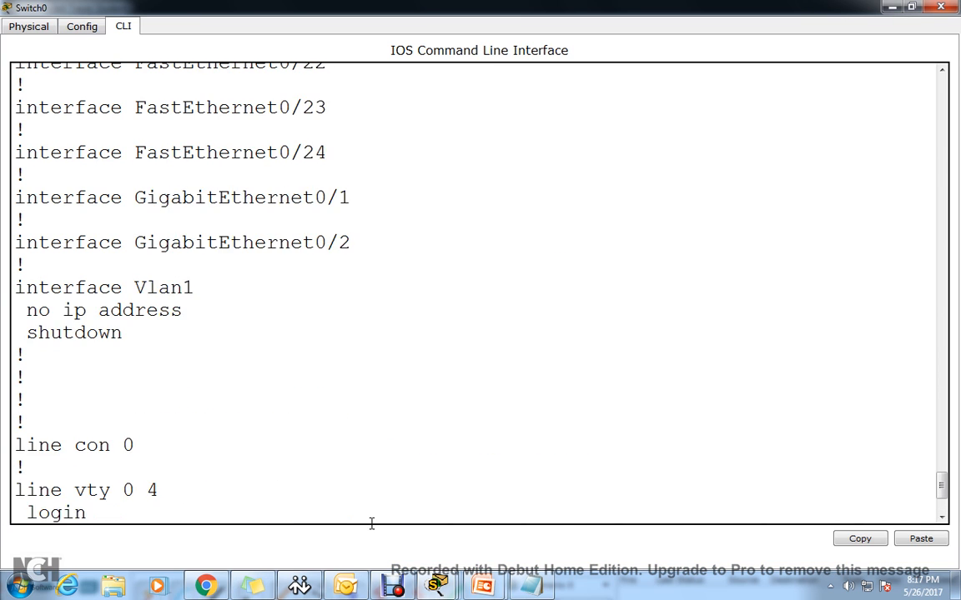
Run the conf command on Switch0 and return to the topology workspace.
type("ch#c")
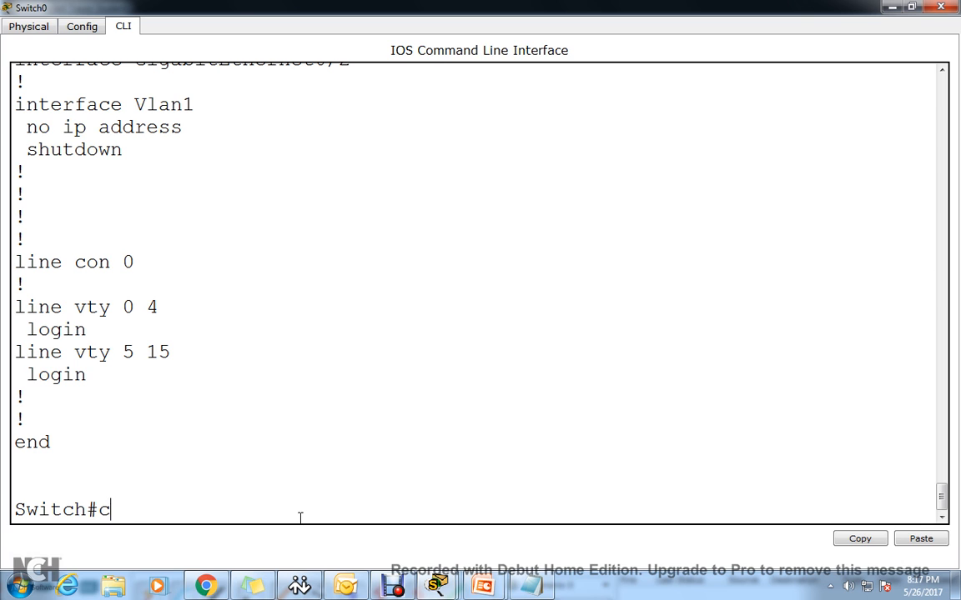
type("onf")
key("Return")
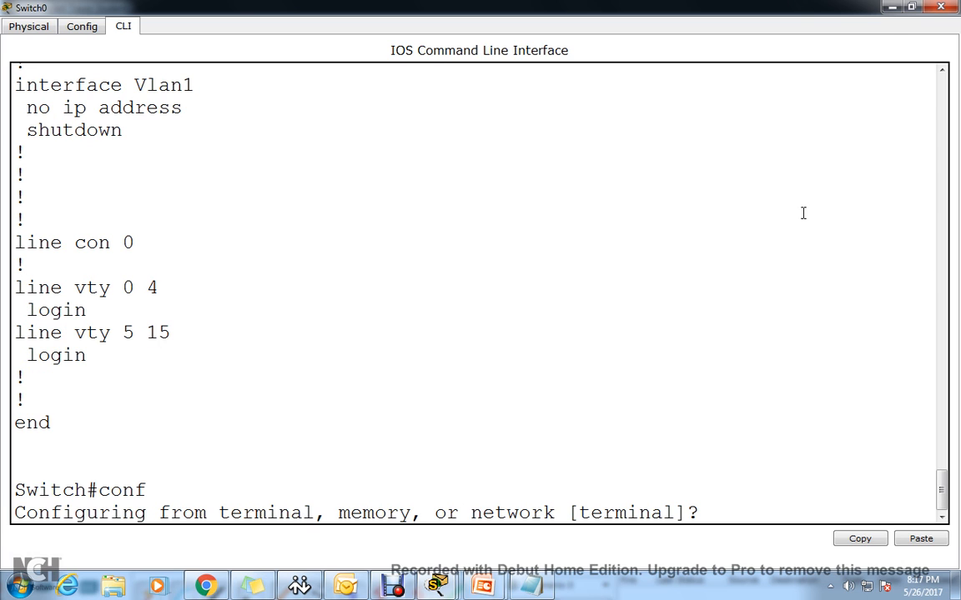
left_click(891, 7)
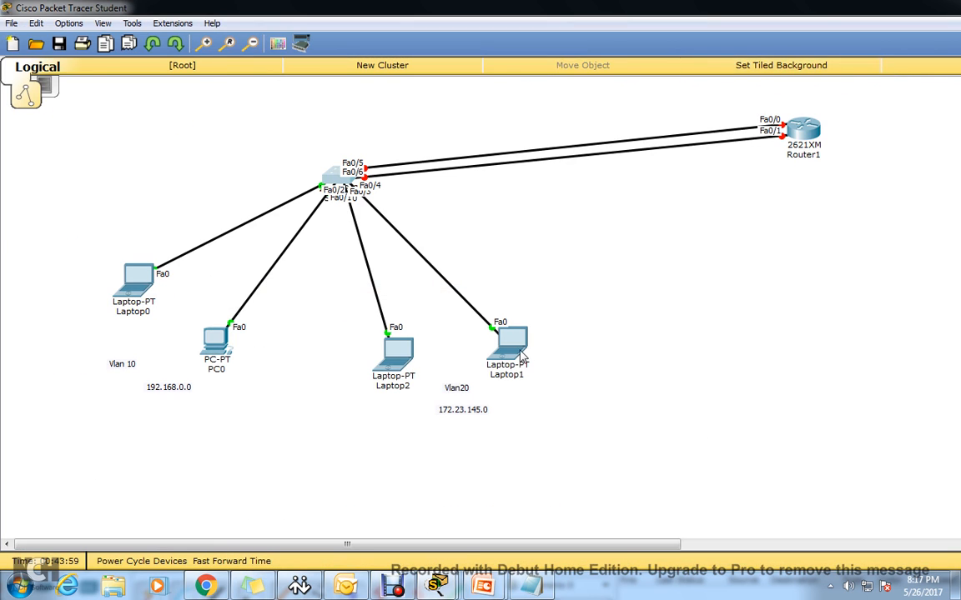
Spread out the topology, placing PC0 and Laptop0 left of the switch, Laptop2 and Laptop1 at its lower right, and Router1 slightly higher.
left_click_drag(521, 358, 610, 352)
left_click_drag(388, 357, 451, 409)
left_click_drag(213, 335, 93, 144)
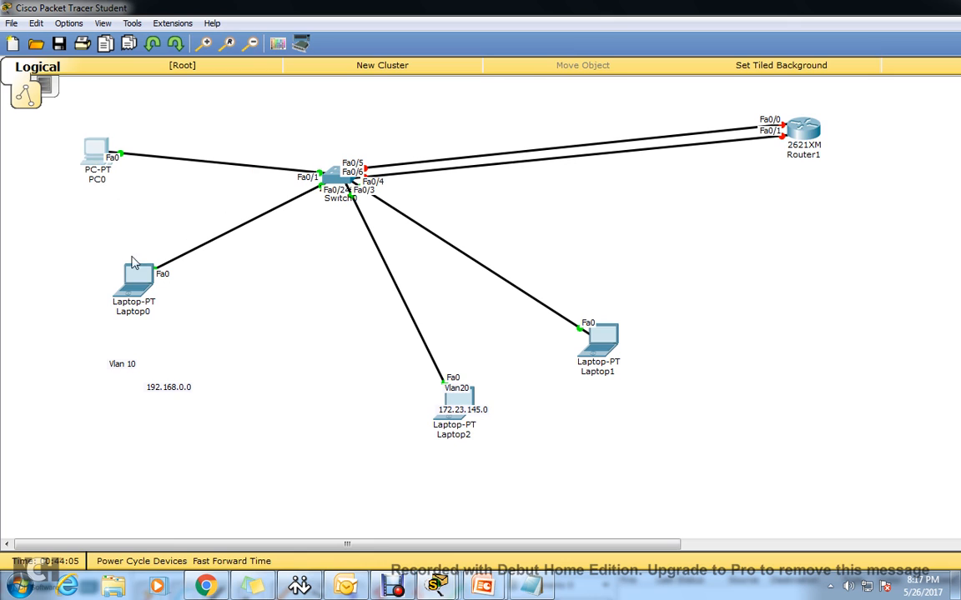
left_click_drag(127, 266, 91, 280)
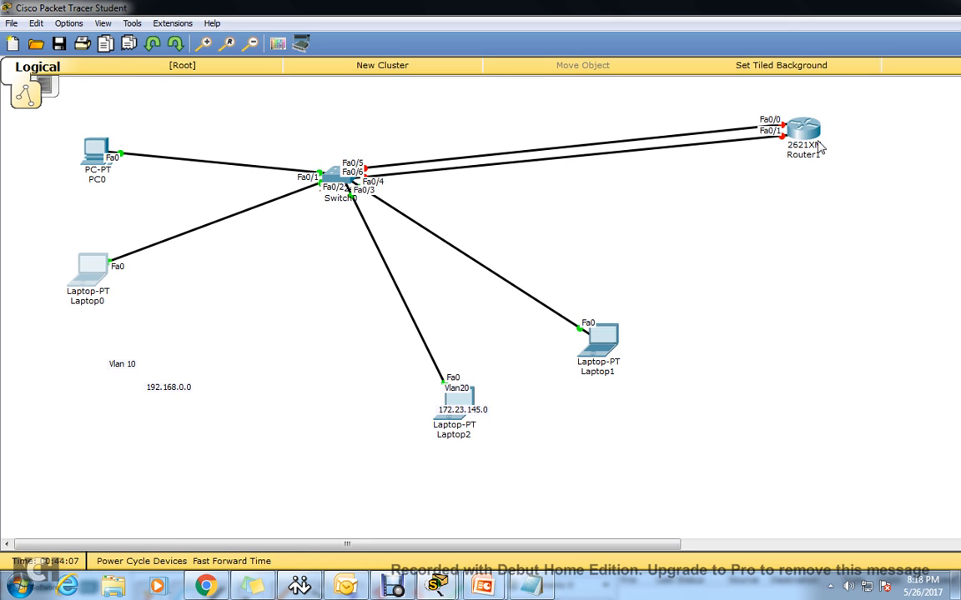
mouse_move(807, 136)
left_mouse_down()
mouse_move(802, 115)
mouse_move(805, 146)
mouse_move(807, 131)
left_mouse_up()
left_click_drag(460, 404, 517, 370)
left_click_drag(98, 151, 67, 202)
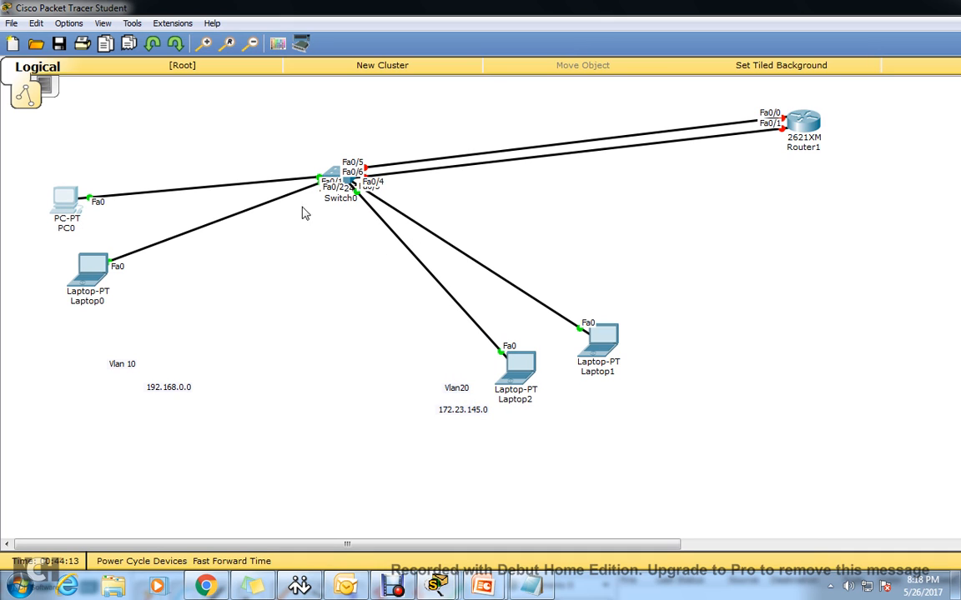
Reopen Switch0's command line full size and accept configuring from terminal to enter global configuration mode.
left_click(334, 173)
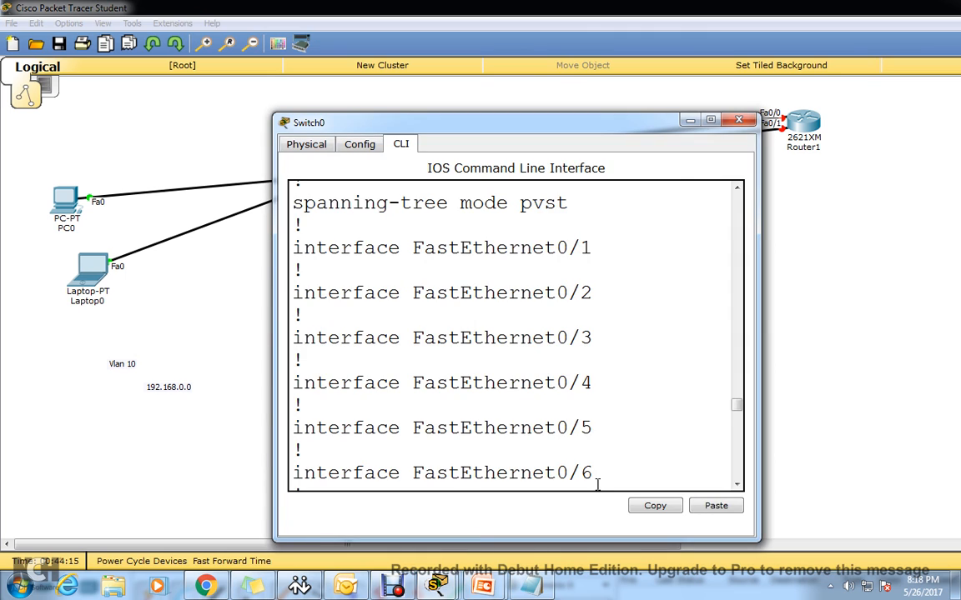
left_click(711, 121)
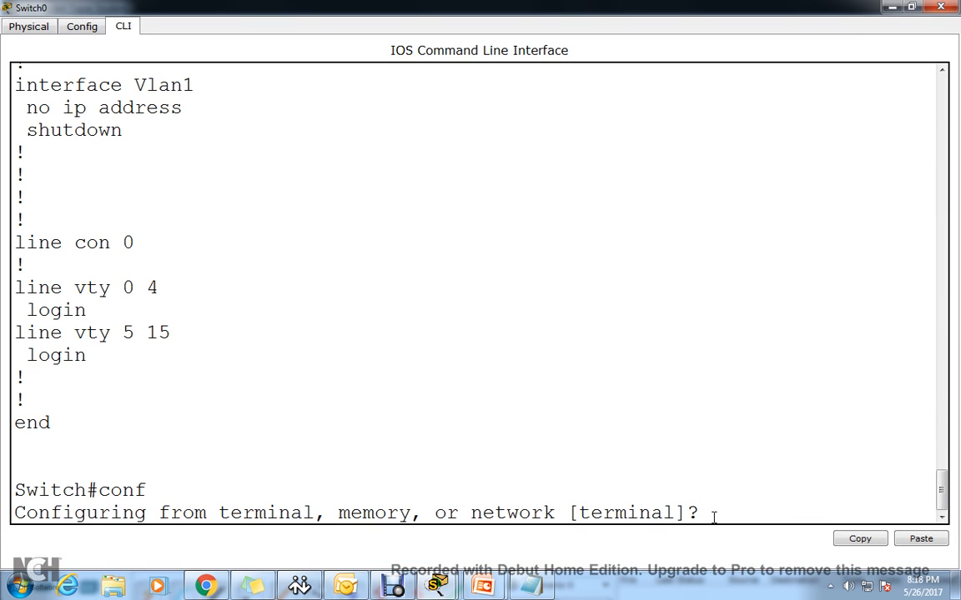
key("Return")
key("Return")
key("Return")
key("Return")
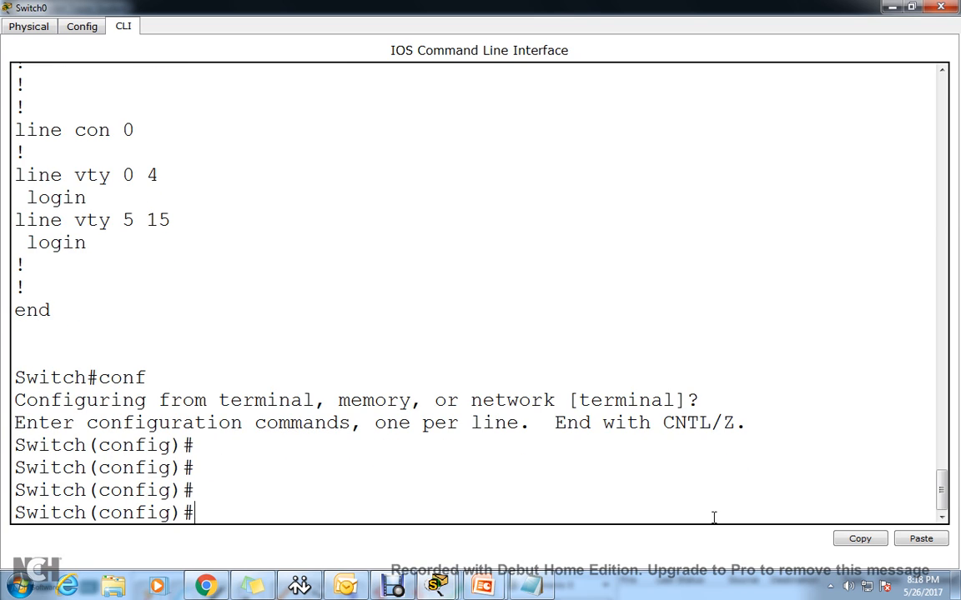
Create VLAN 10 on Switch0.
type("vl")
key("Tab")
type("10")
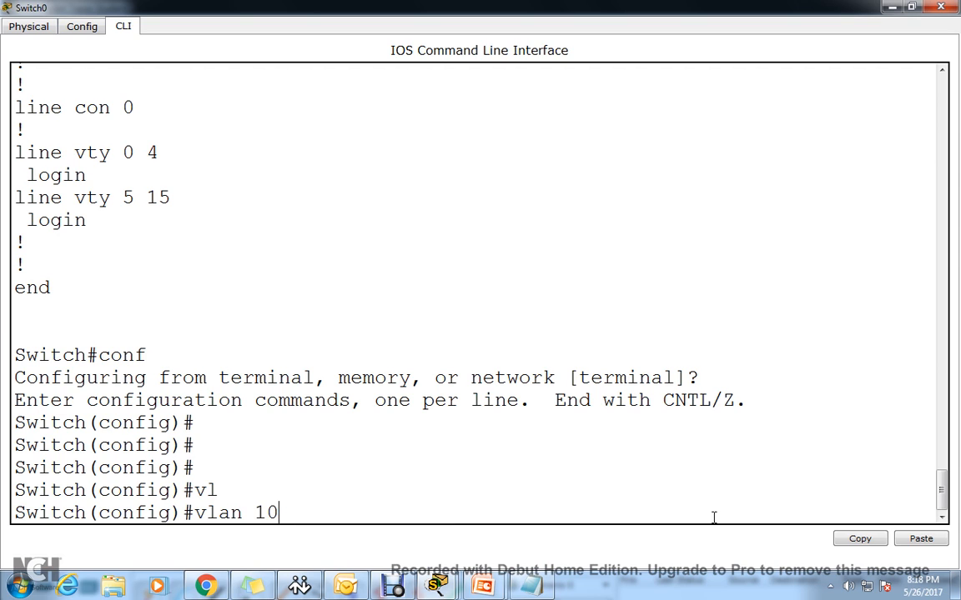
key("Return")
Name VLAN 10 Sales and exit back to global configuration mode.
type("nam")
key("Tab")
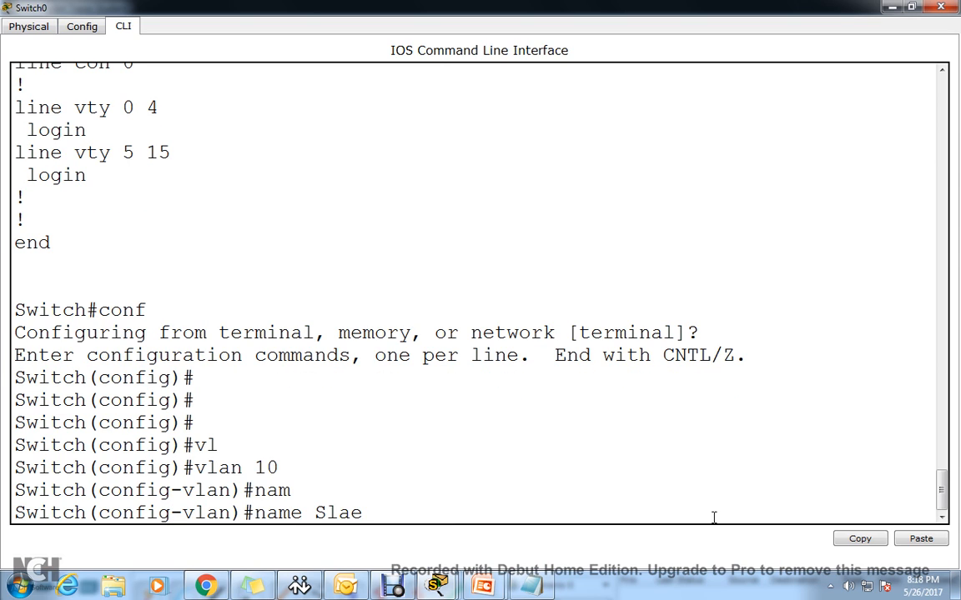
type("Slae")
key("BackSpace")
key("BackSpace")
type("al")
key("Return")
type("exit")
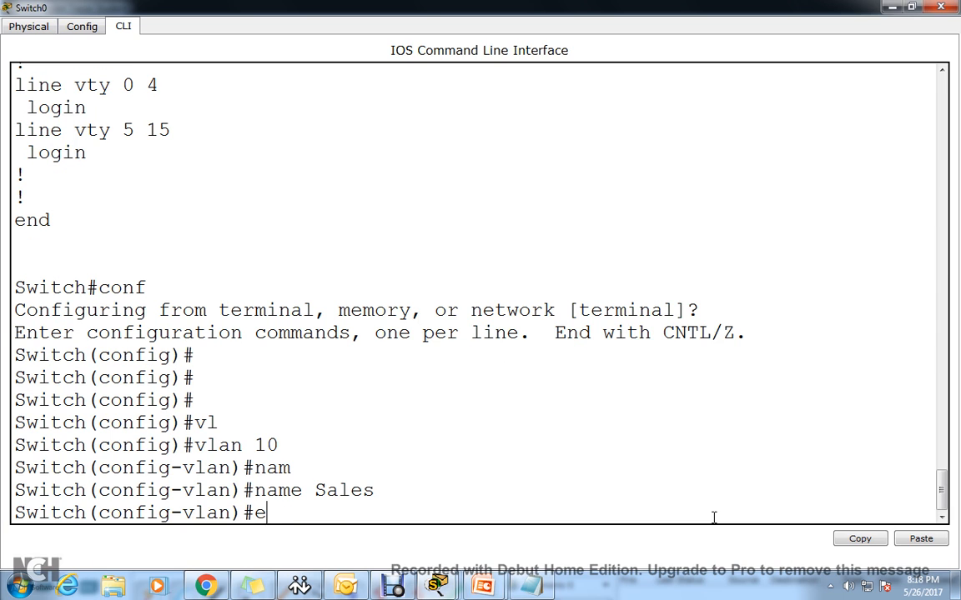
key("Return")
key("Return")
key("Return")
Create VLAN 20 on Switch0.
type("v")
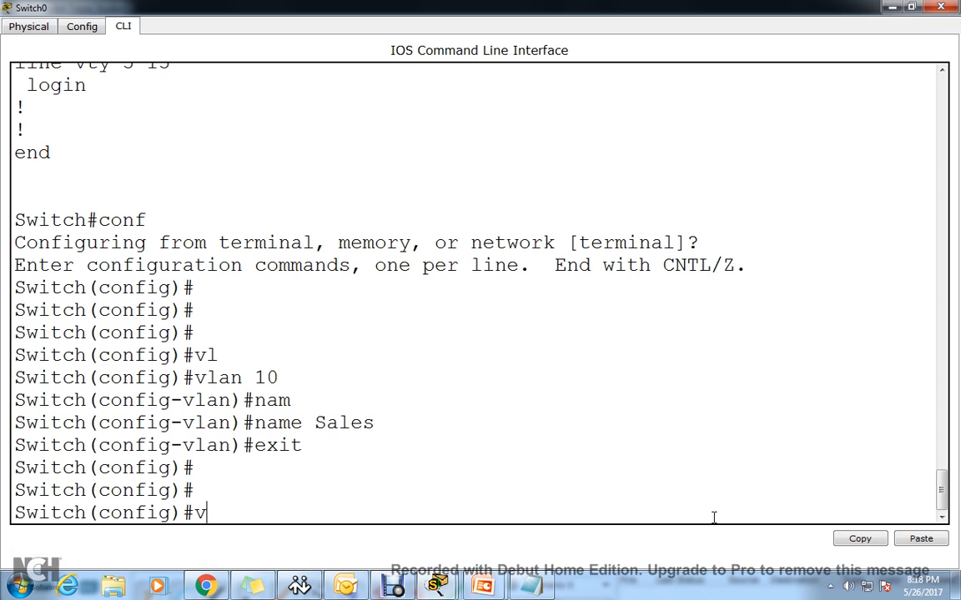
type("l")
key("Tab")
type("20")
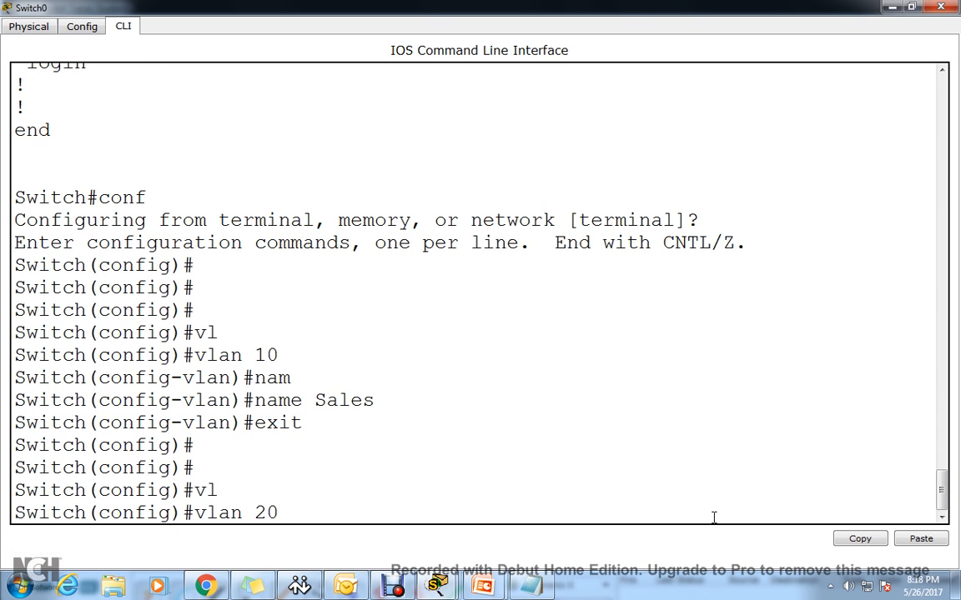
key("Return")
Name VLAN 20 Marketing and exit back to global configuration mode.
type("nam")
key("Tab")
type("M")
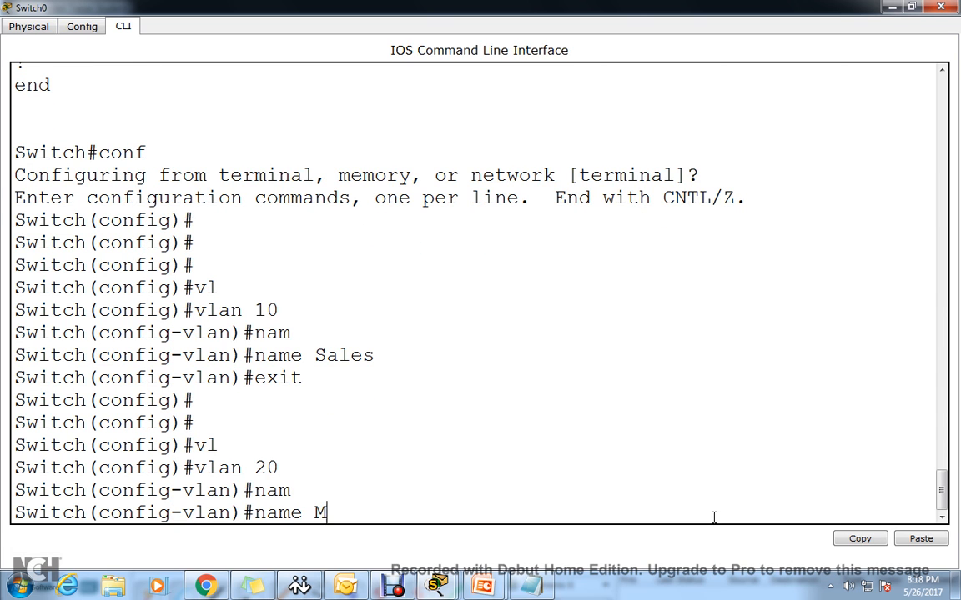
type("arketing")
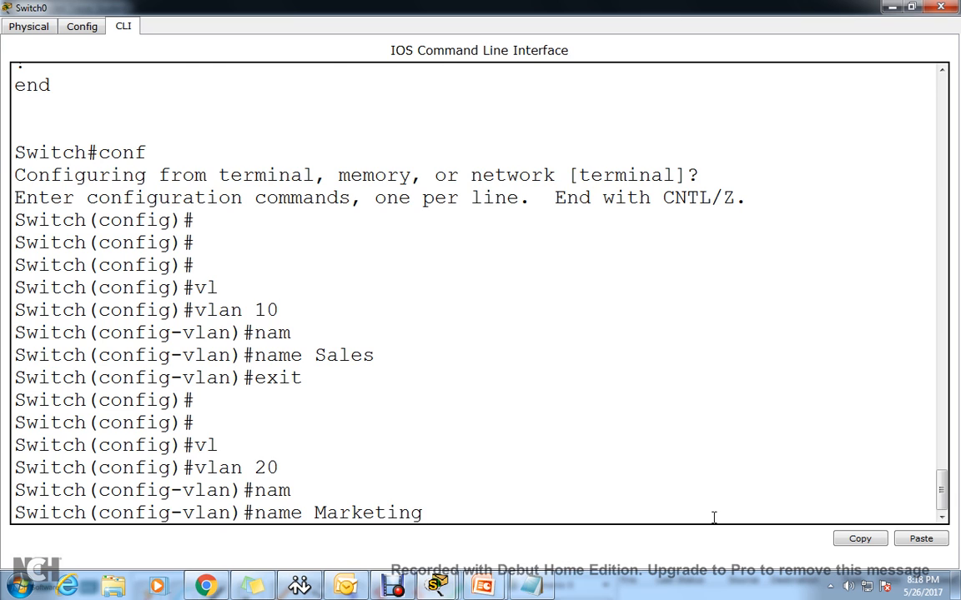
key("Return")
key("Return")
key("Return")
key("Return")
key("Return")
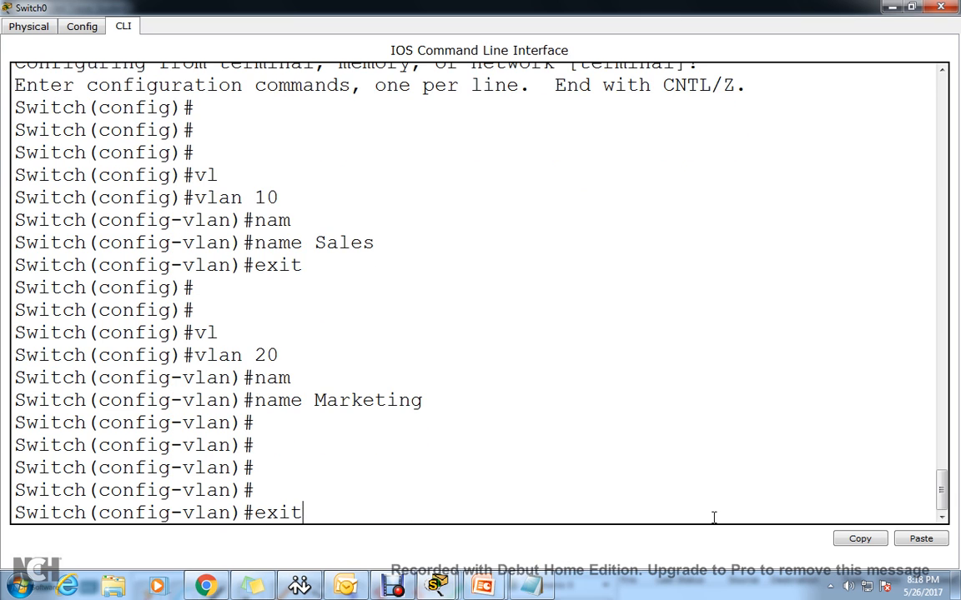
type("exit")
key("Return")
key("Return")
key("Return")
key("Return")
key("Return")
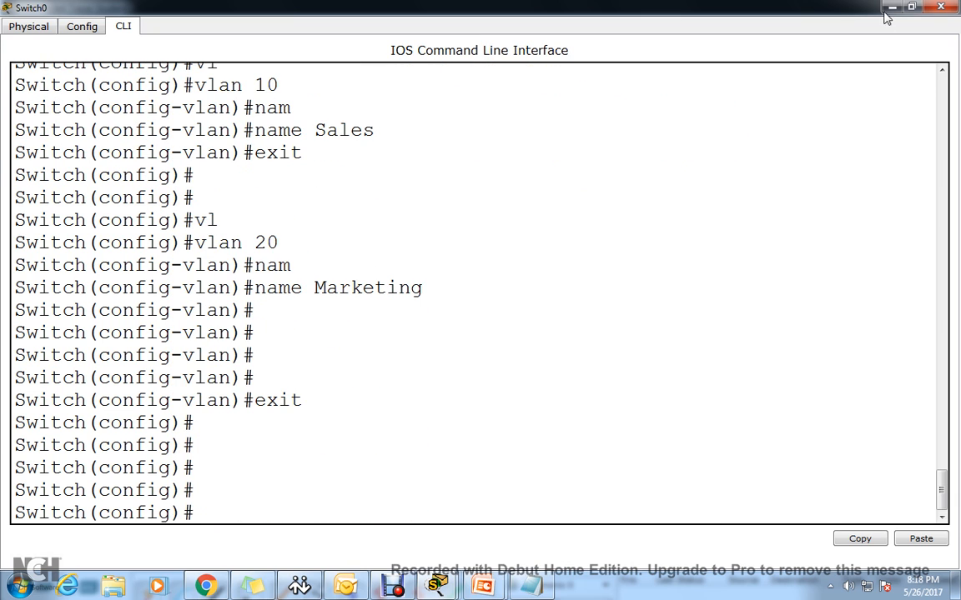
Place the reduced Switch0 window beside the topology and exit to privileged EXEC mode.
left_click(913, 7)
left_click_drag(657, 125, 838, 107)
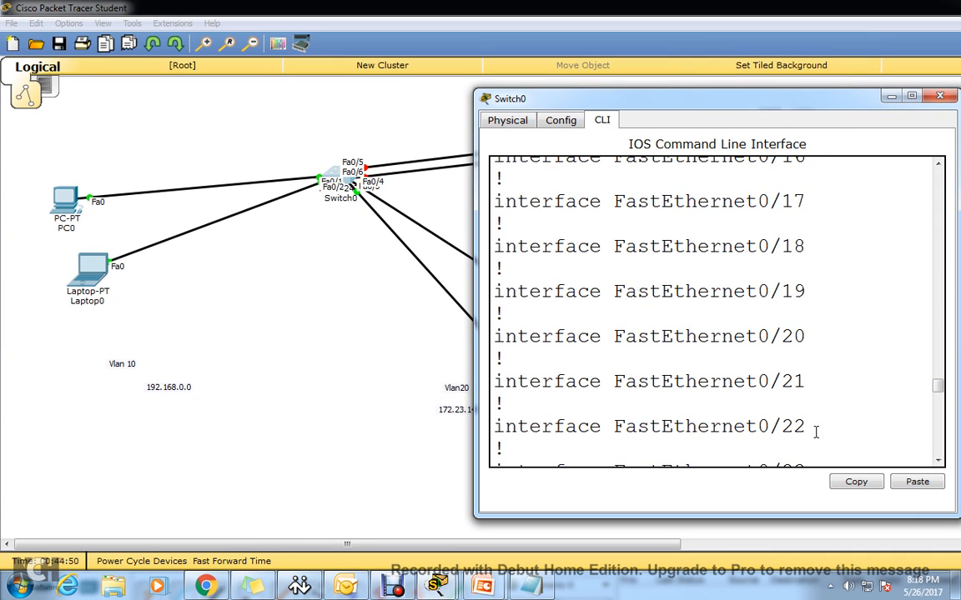
scroll(815, 431, "down", 15)
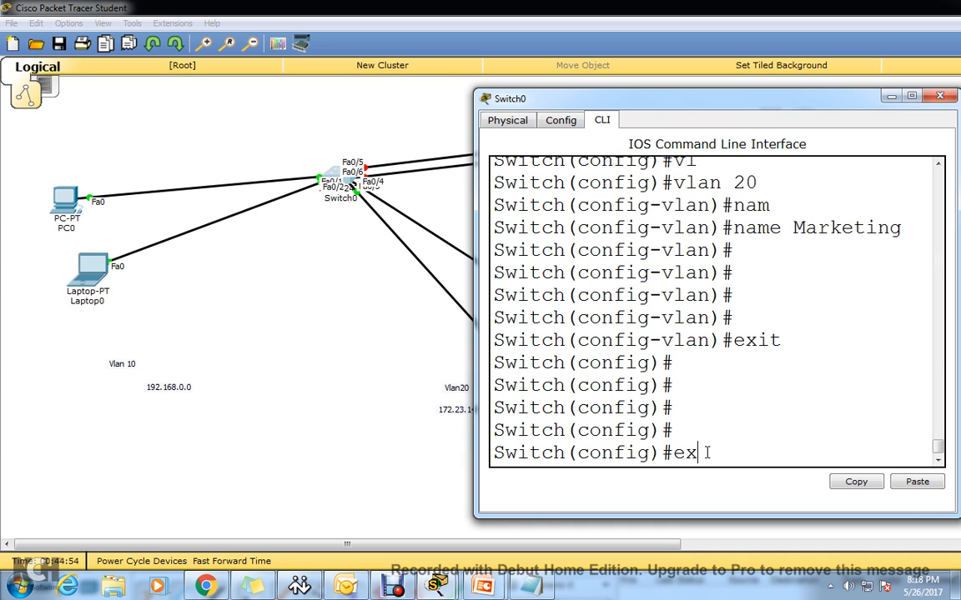
key("Return")
key("Return")
key("Return")
key("Return")
key("Return")
key("Return")
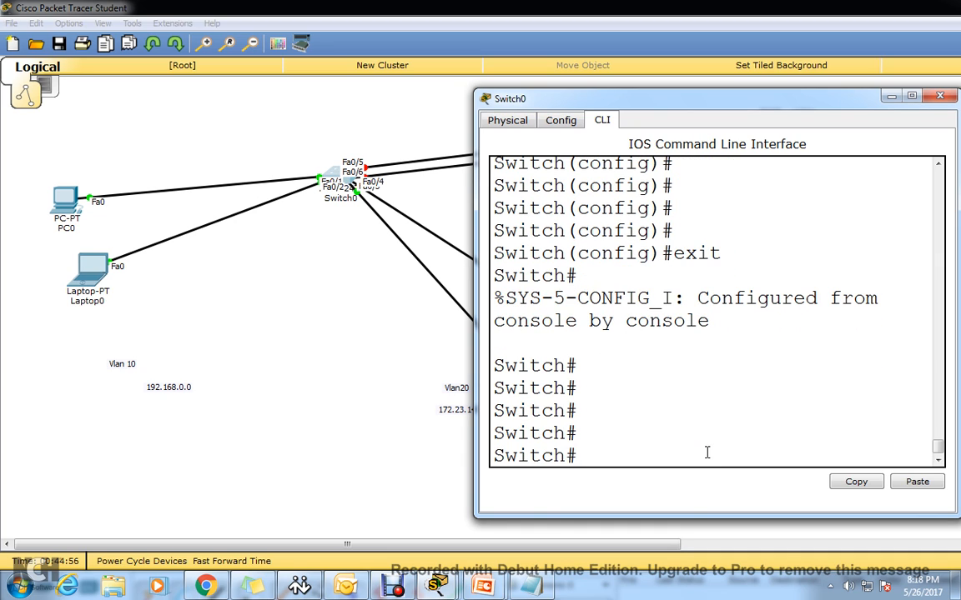
Display the VLAN table of Switch0 to check the newly created VLANs.
type("sh vl")
key("Tab")
key("Return")
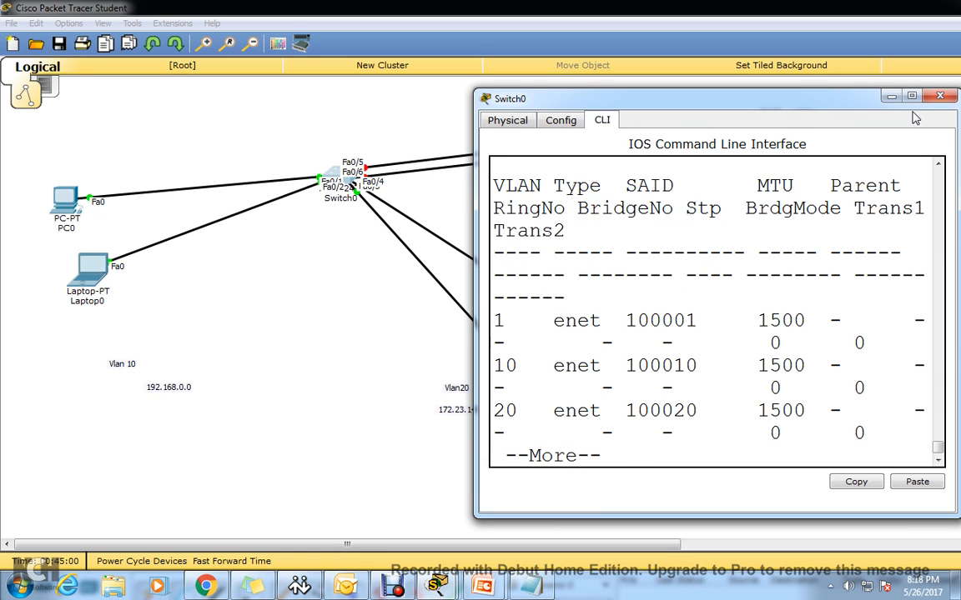
Examine the VLAN table in the enlarged Switch0 CLI for the VLAN 10 and 20 entries and default port assignments, through to its end.
double_click(821, 98)
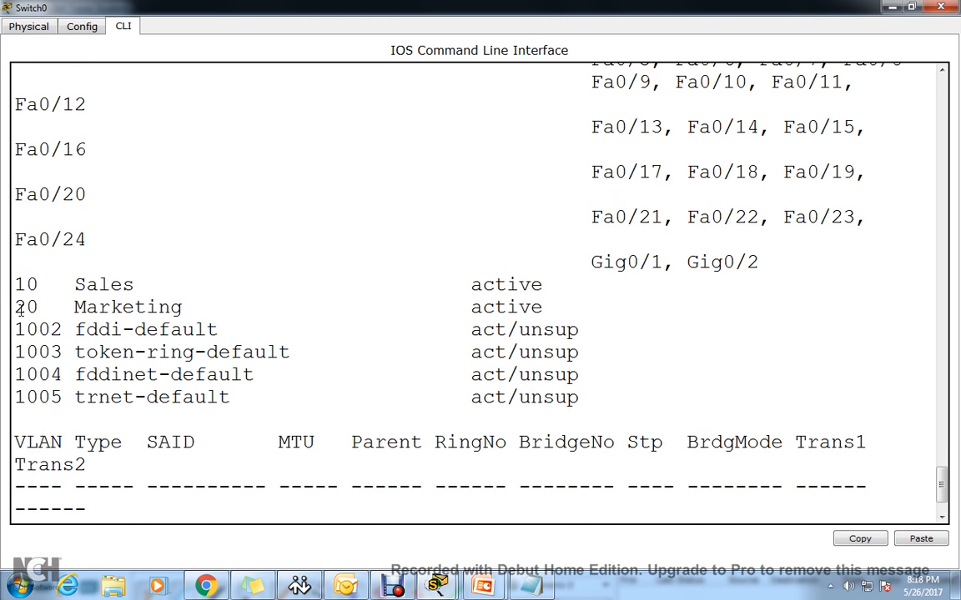
left_click_drag(16, 288, 567, 309)
scroll(612, 326, "up", 3)
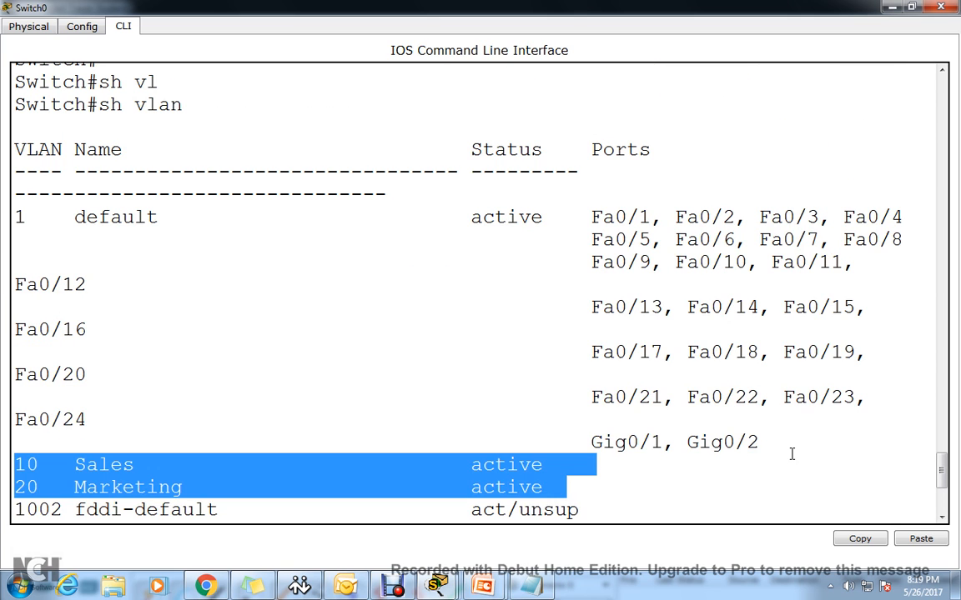
left_click_drag(791, 450, 243, 263)
left_click(128, 253)
scroll(450, 419, "down", 2)
left_click_drag(472, 328, 556, 354)
scroll(460, 512, "down", 2)
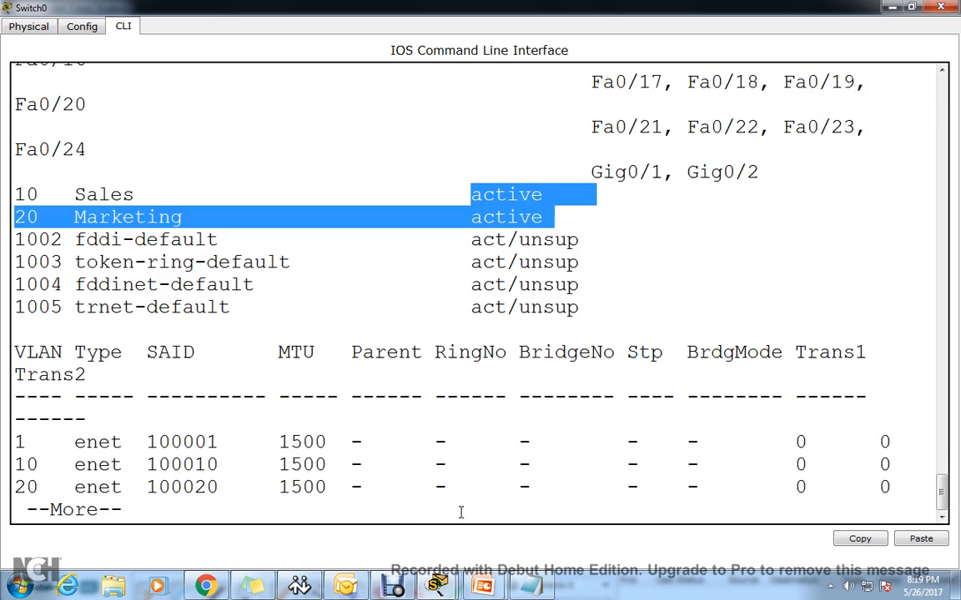
left_click(397, 516)
key("space")
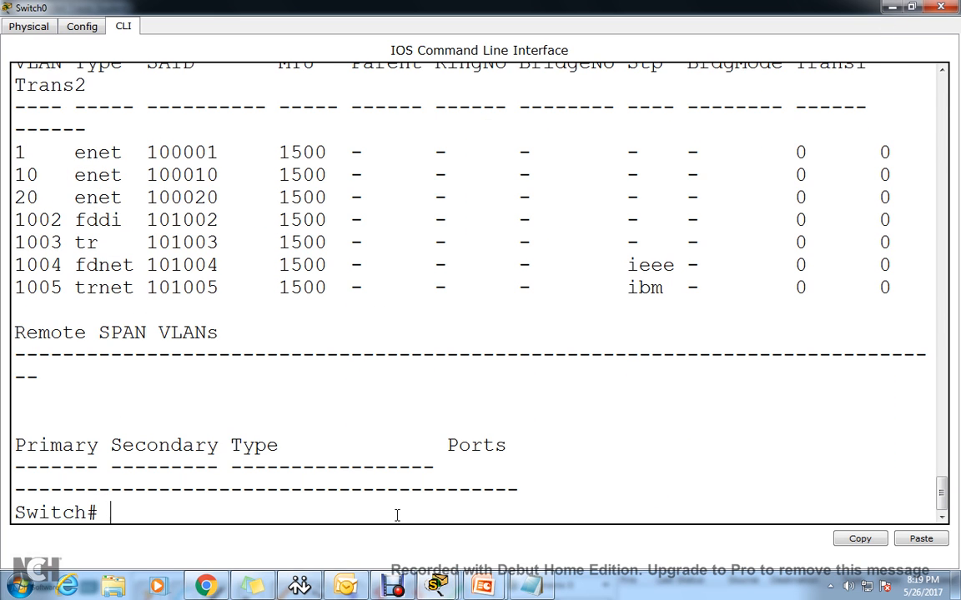
Enter global configuration mode on Switch0.
type("conf t")
key("Return")
key("Return")
key("Return")
key("Return")
key("Return")
key("Return")
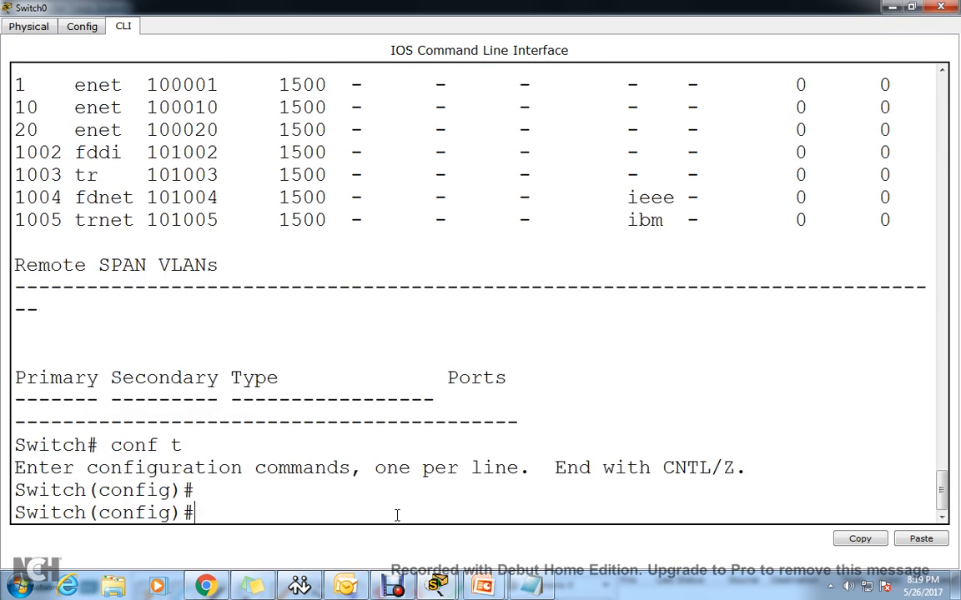
Select the interface range fa0/1-2 on Switch0 and set its ports to access mode.
type("int ")
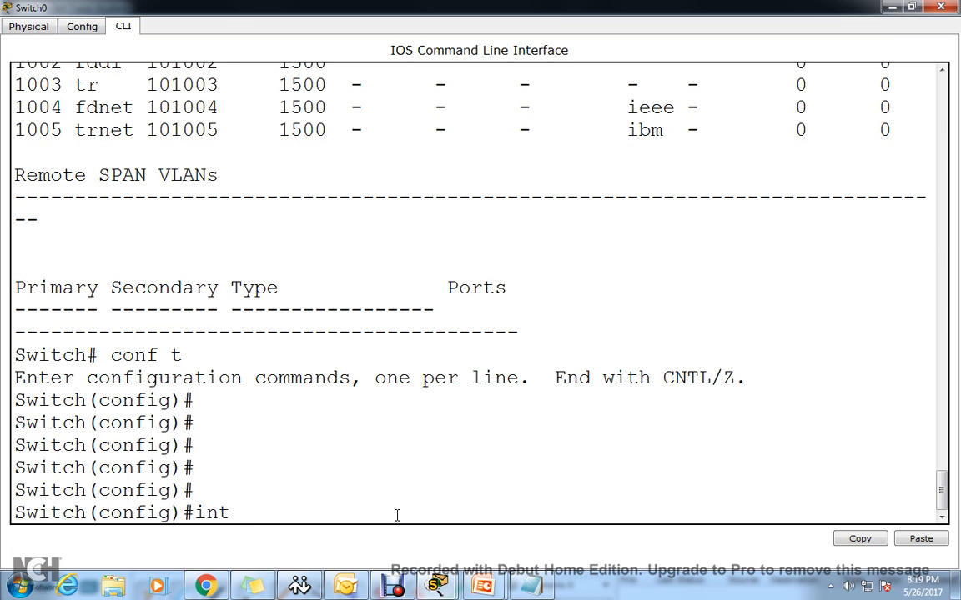
type("range fa0/1-2")
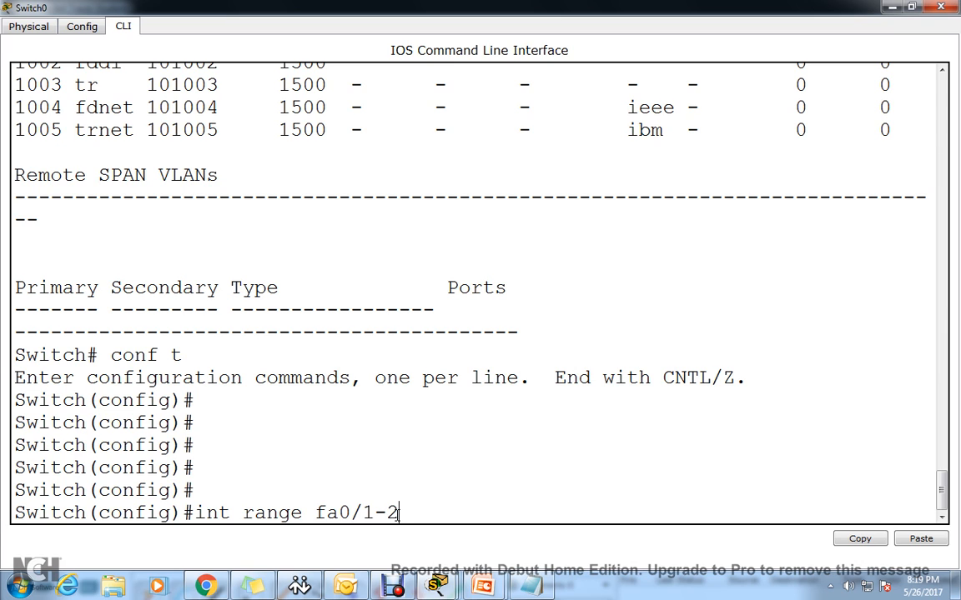
key("Return")
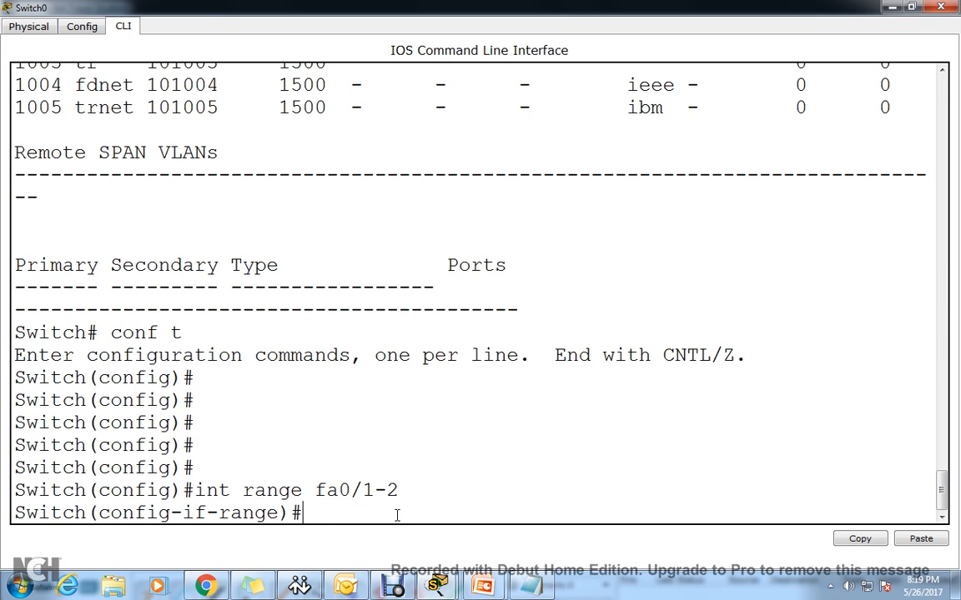
type("sw")
key("Tab")
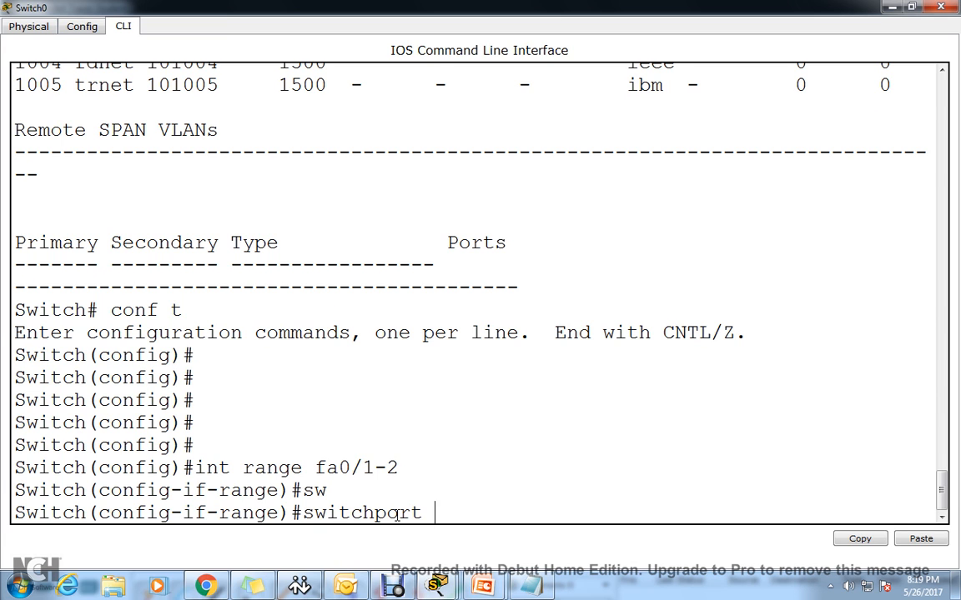
type("mo")
key("Tab")
type("ac")
key("Tab")
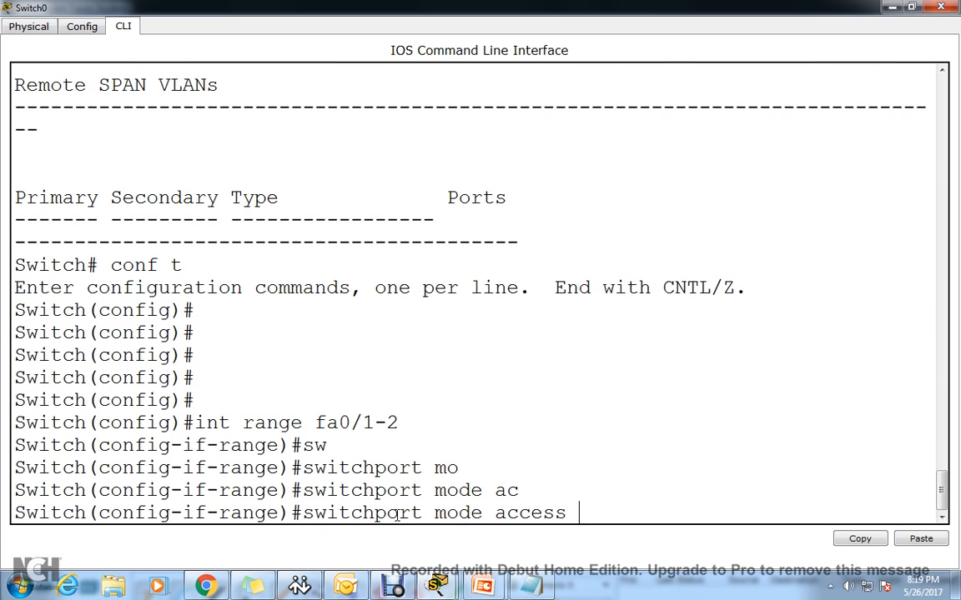
key("Return")
Assign the access ports fa0/1-2 to VLAN 10.
type("swi")
key("Tab")
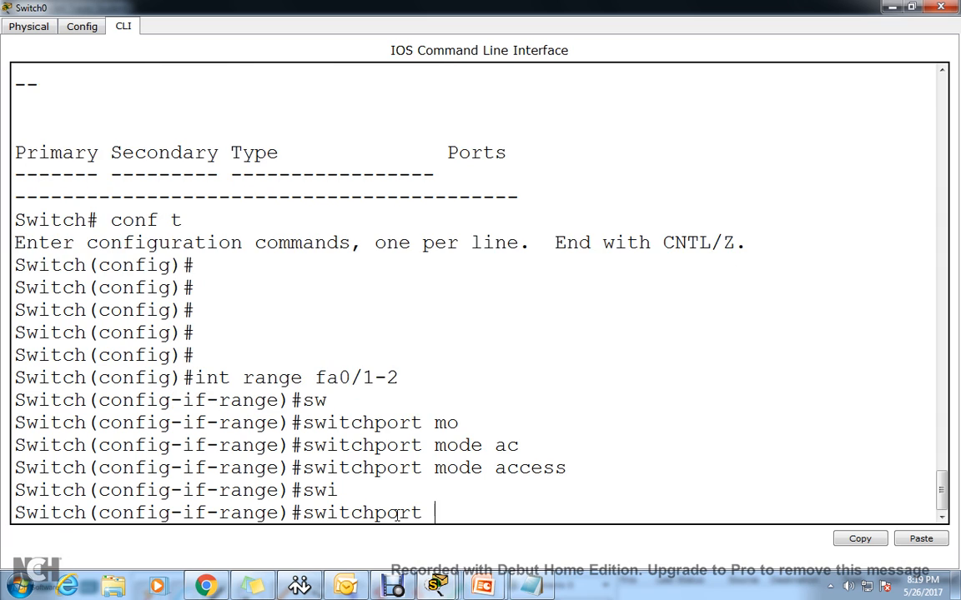
type("ac")
key("Tab")
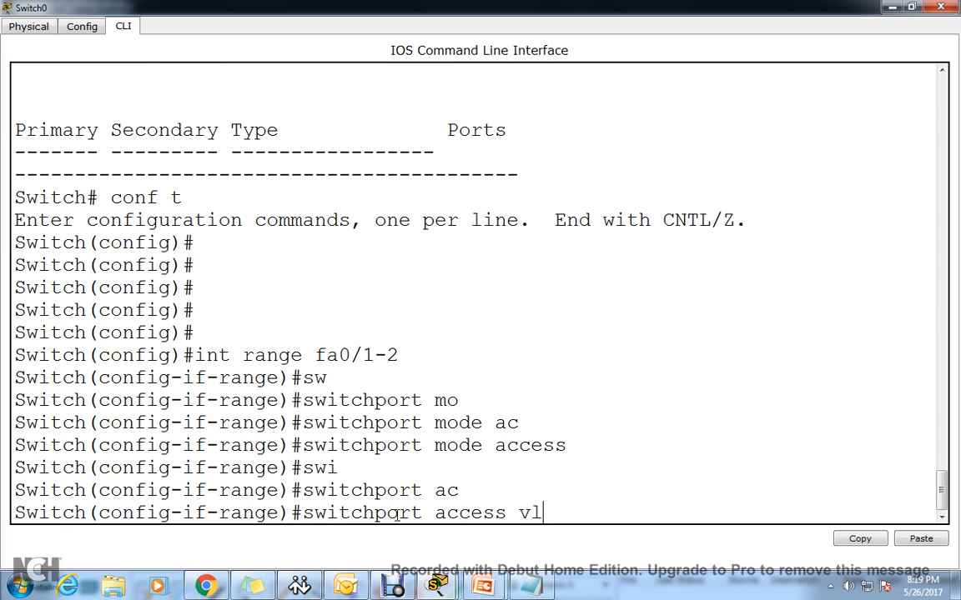
type("vl")
key("Tab")
type("10")
key("Return")
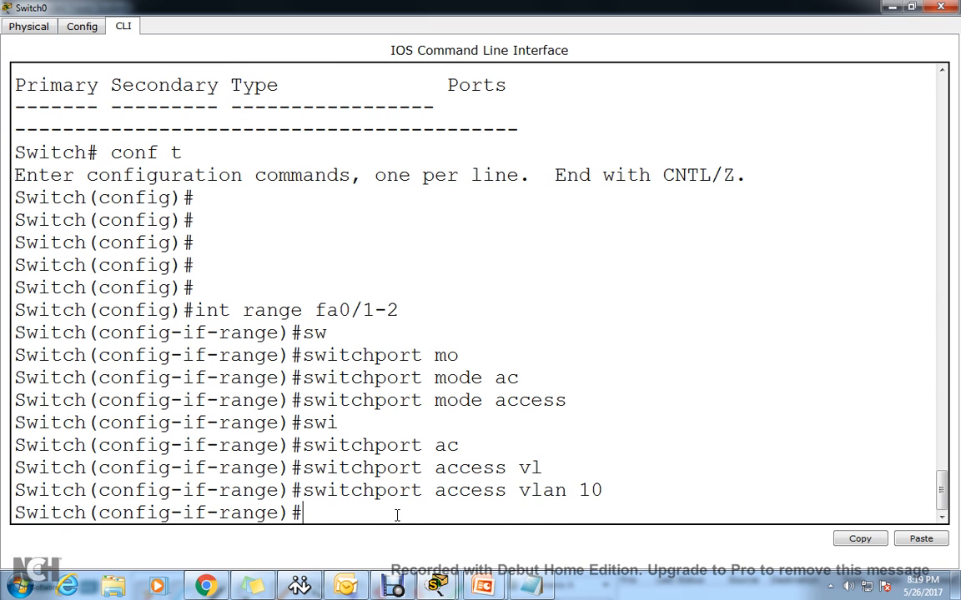
Enable the ports fa0/1-2 with the no shutdown command.
type("no sh")
key("Tab")
key("Return")
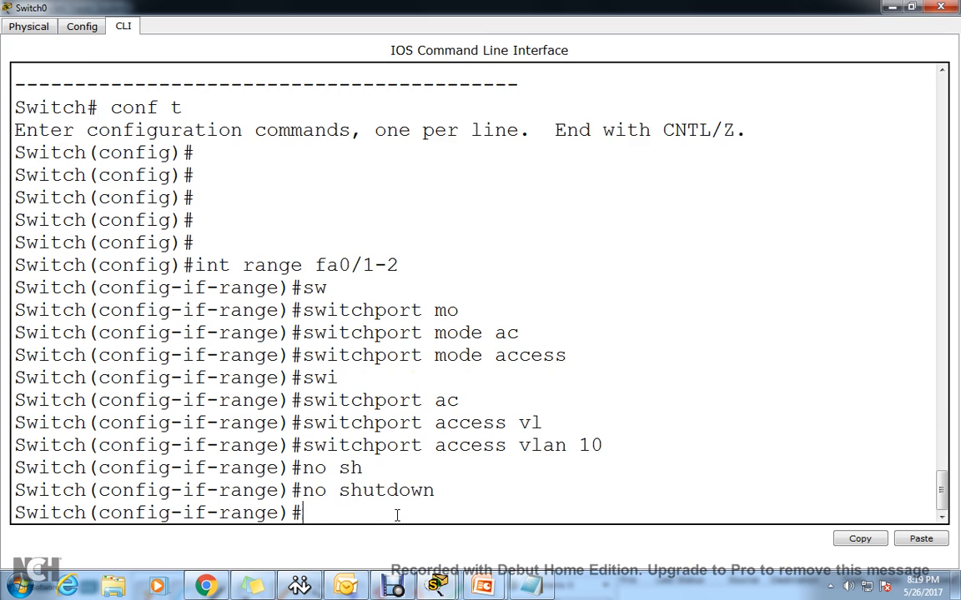
key("Return")
key("Return")
Return to the topology, spread PC0 and Laptop0 apart, place the Vlan 10 and 192.168.0.0 labels between them, and shift Laptop2 slightly down.
left_click(927, 5)
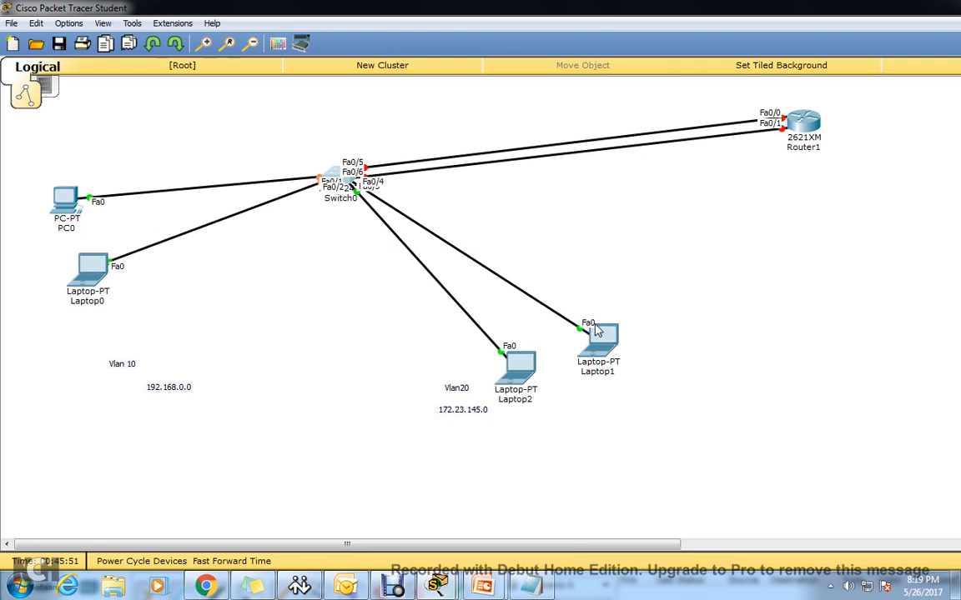
left_click_drag(69, 203, 90, 113)
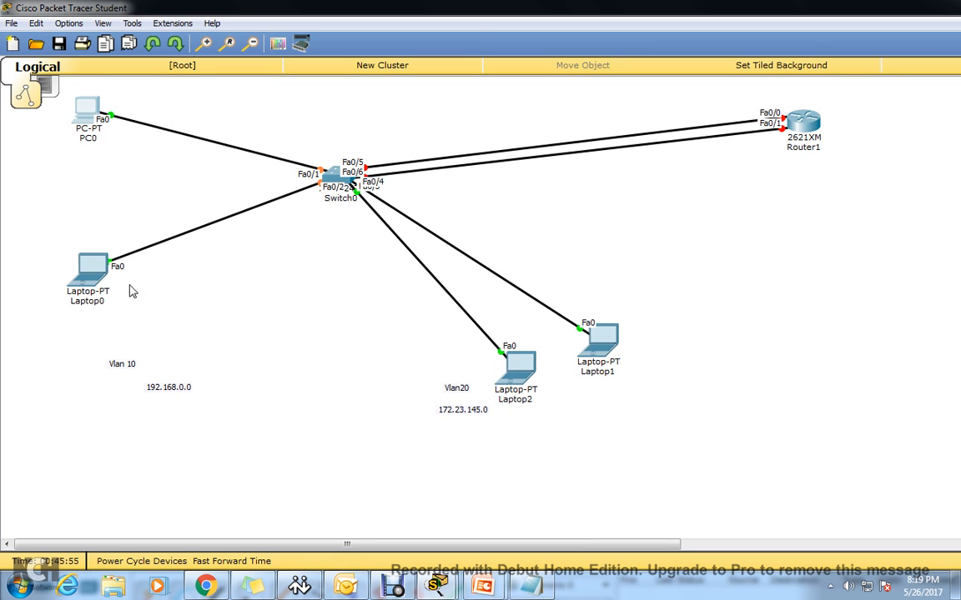
left_click_drag(81, 257, 80, 281)
left_click_drag(117, 365, 114, 189)
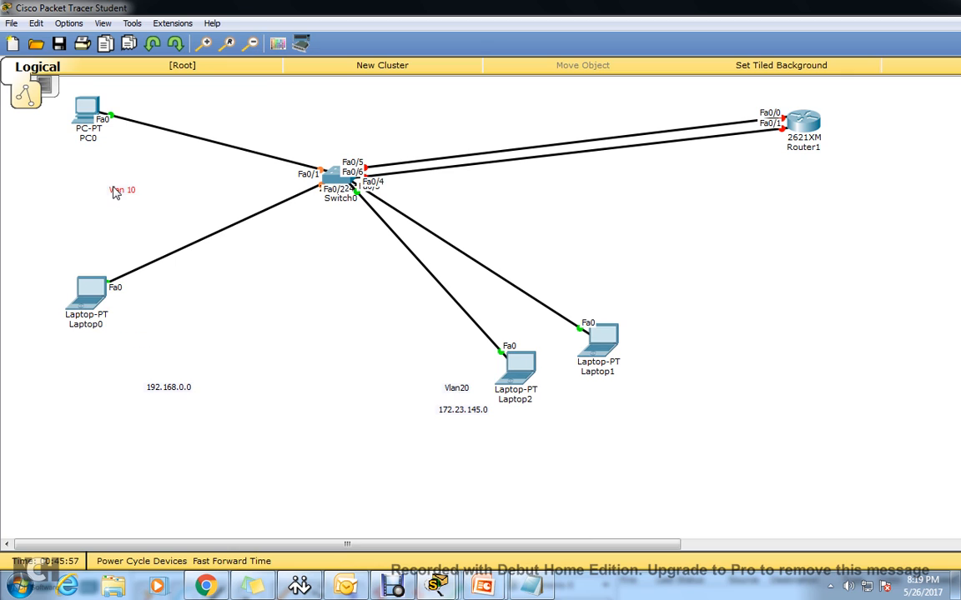
left_click_drag(167, 389, 191, 199)
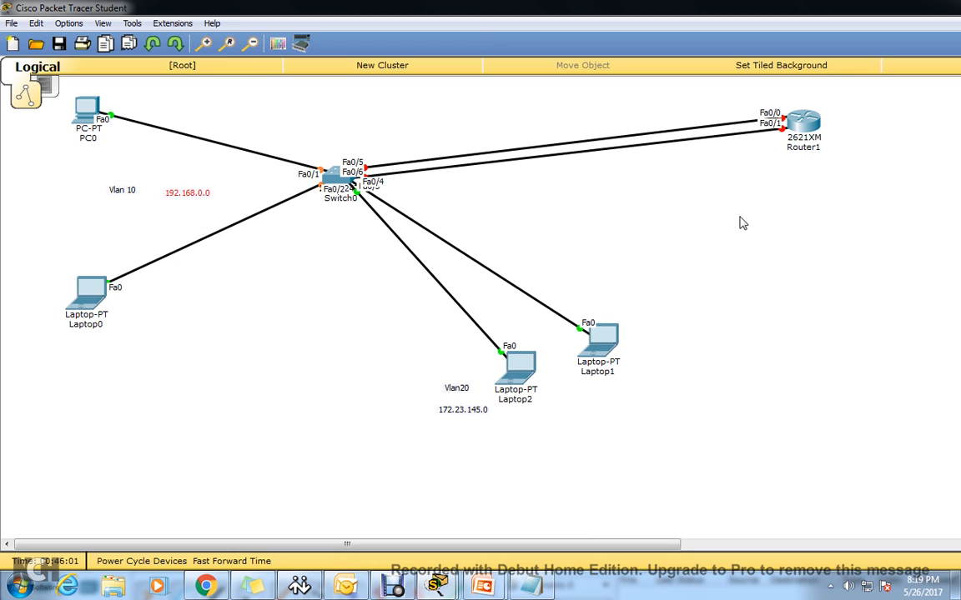
left_click_drag(516, 379, 530, 407)
Reopen the Switch0 CLI at full size and exit from the interface range to global configuration mode.
left_click(334, 179)
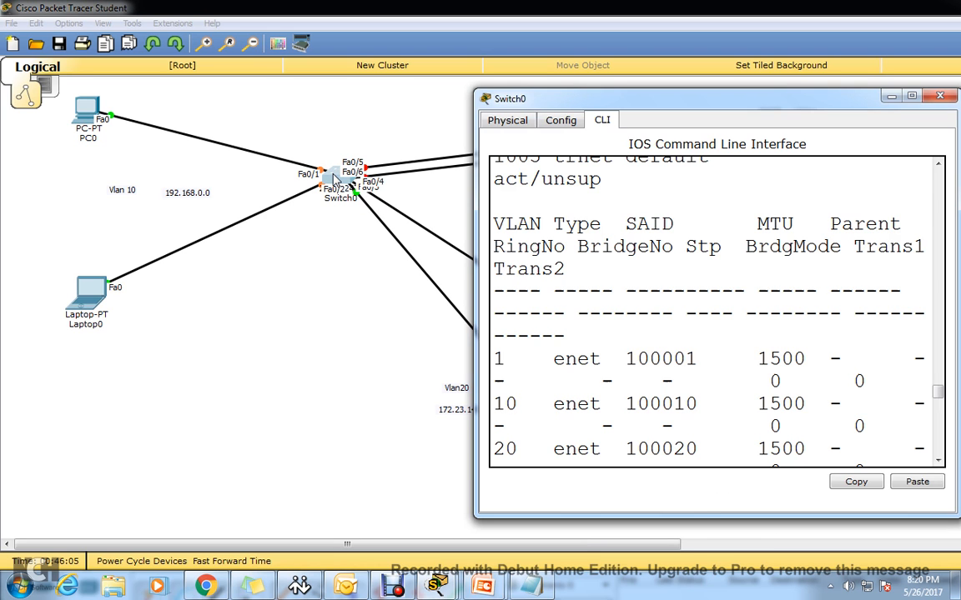
left_click(913, 96)
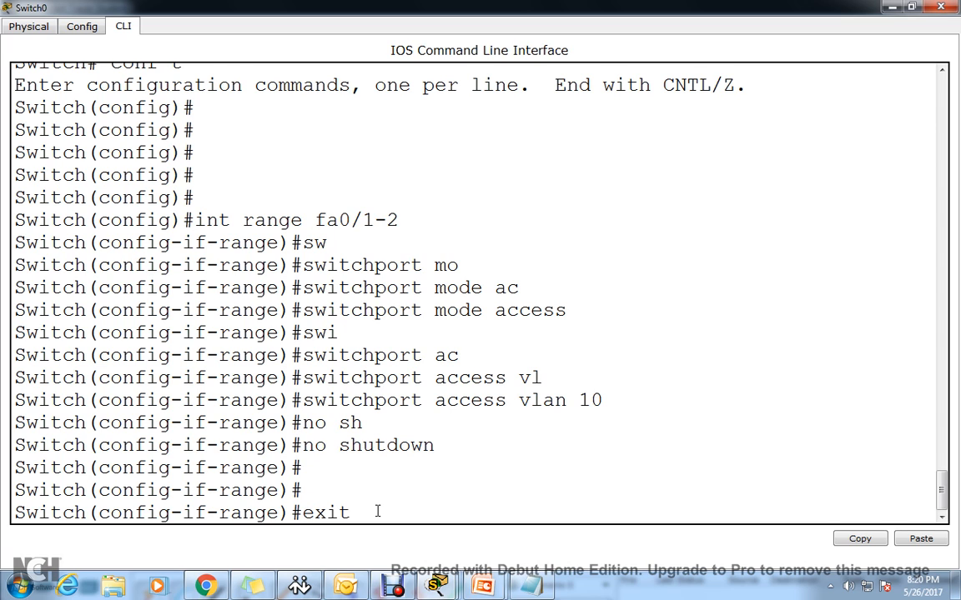
key("Return")
key("Return")
key("Return")
key("Return")
Select the interface range fa0/3-4 on Switch0 and set its ports to access mode.
type("int")
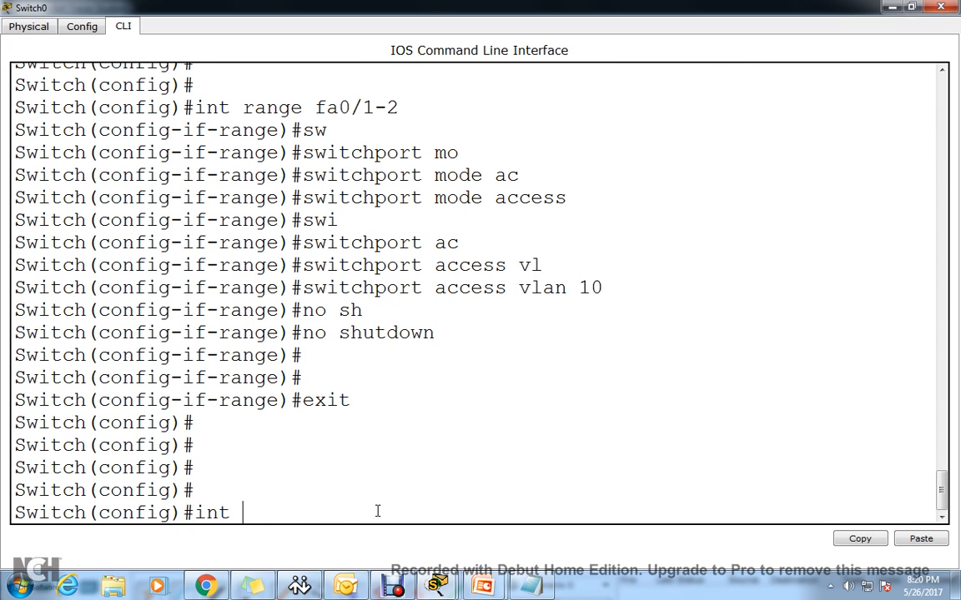
type(" range fa0/")
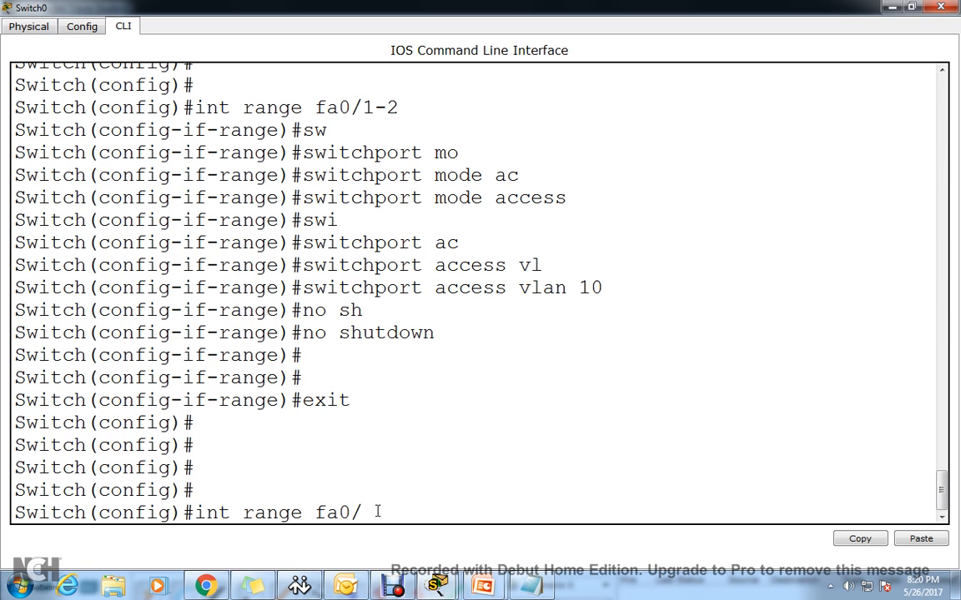
type("3-4")
key("Return")
key("Return")
key("Return")
key("Return")
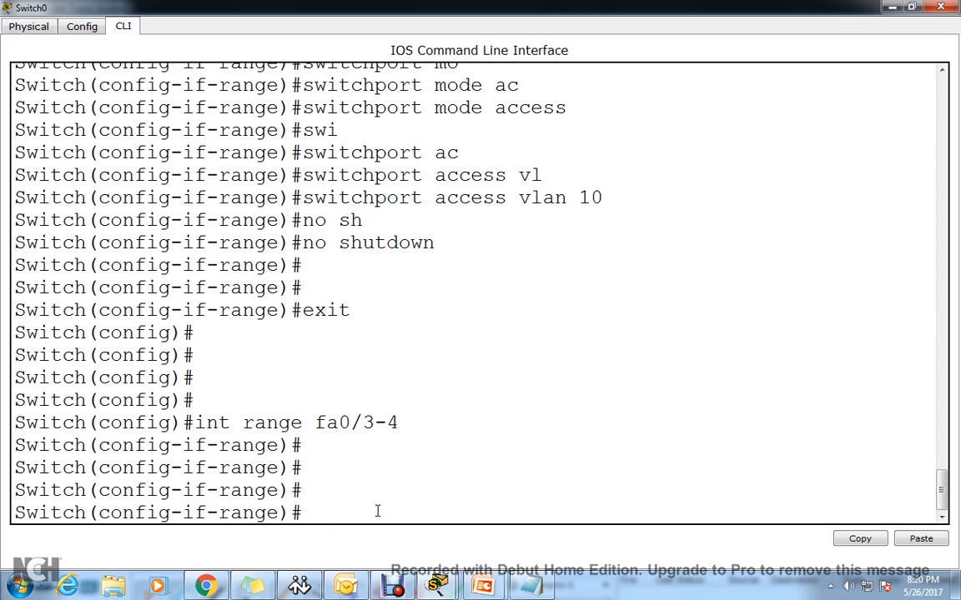
type("sw")
key("Tab")
type("mo")
key("Tab")
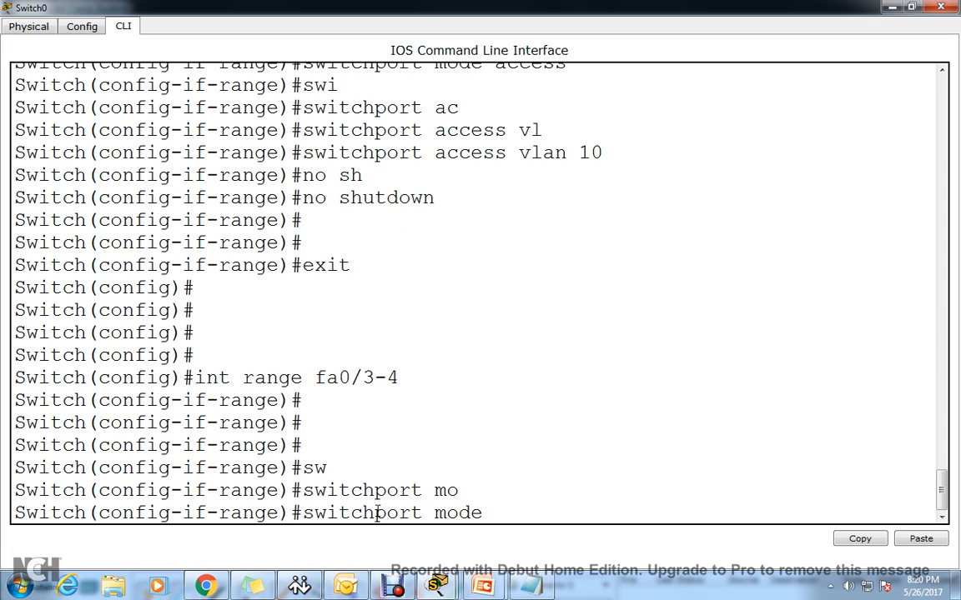
type("ac")
key("Tab")
key("Return")
key("Return")
Assign the access ports fa0/3-4 to VLAN 20.
type("s")
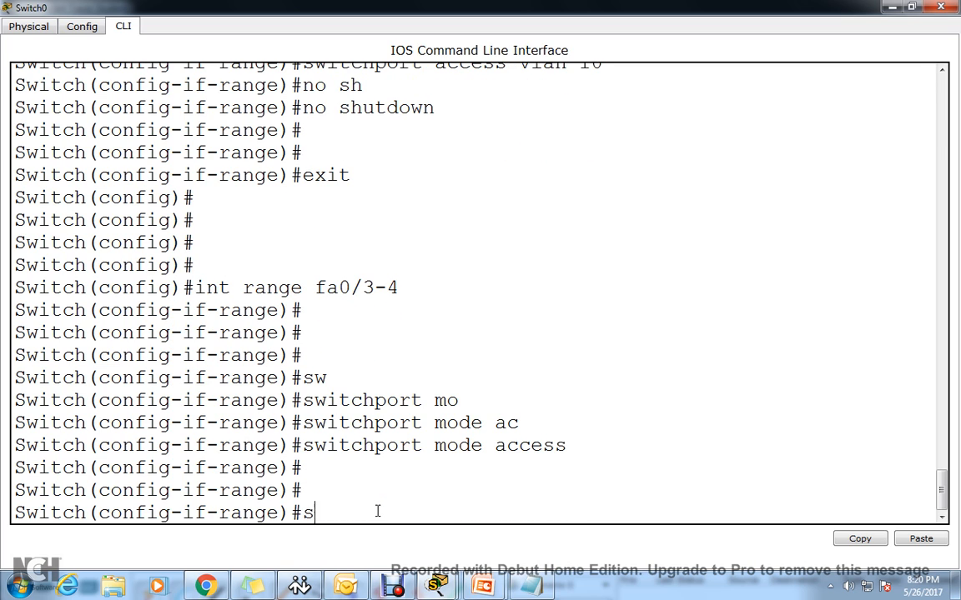
type("w")
key("Tab")
type("av")
key("BackSpace")
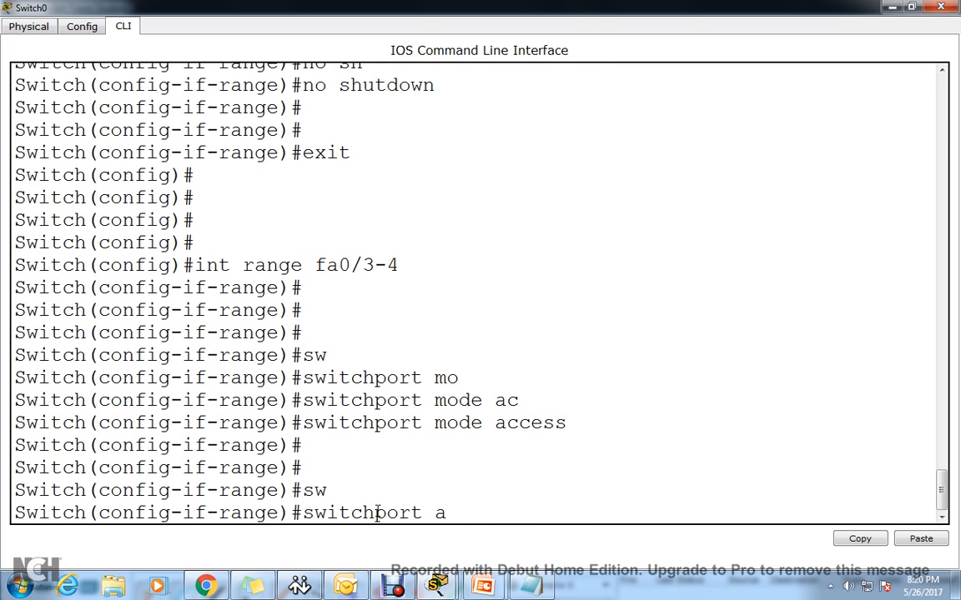
type("c")
key("Tab")
type("vl")
key("Tab")
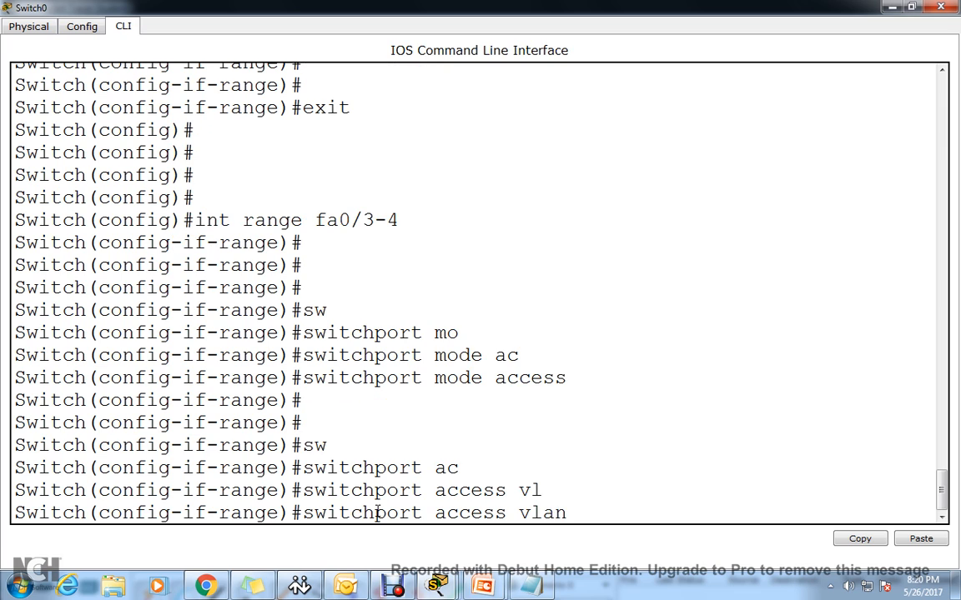
type("20")
key("Return")
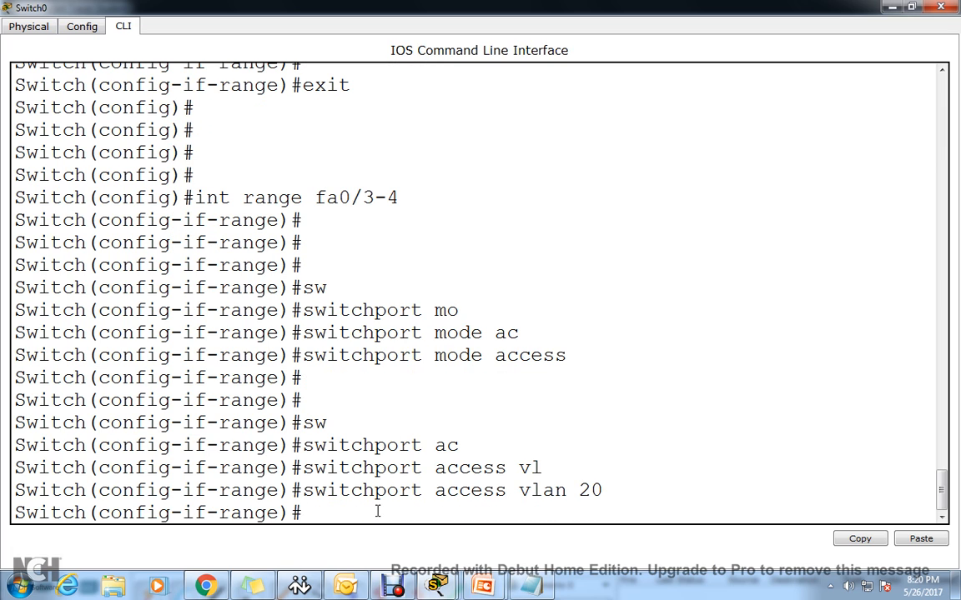
Enable the ports fa0/3-4 with the no shutdown command.
type("no sh")
key("Tab")
key("Return")
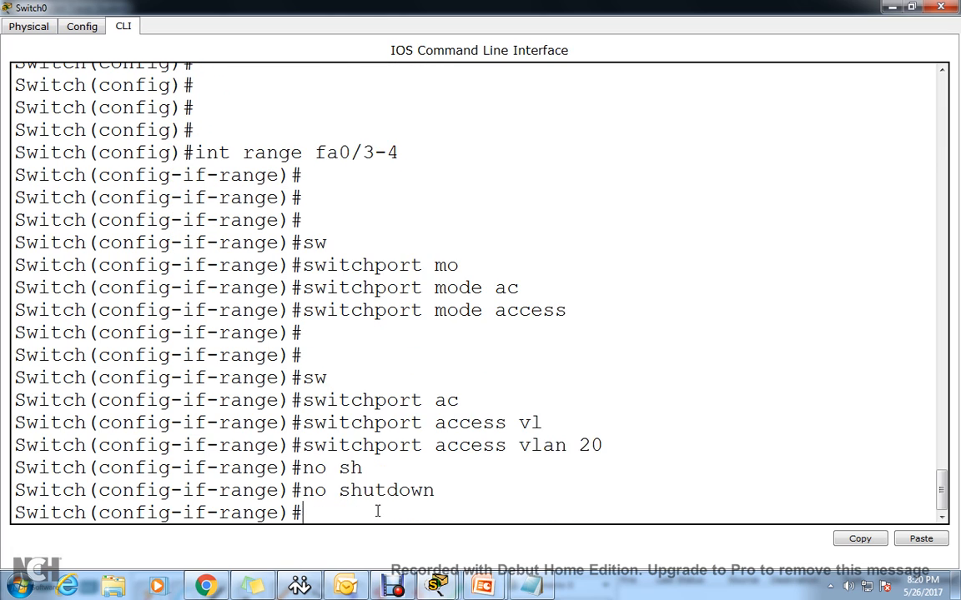
key("Return")
key("Return")
key("Return")
Exit to global configuration mode on Switch0 and close its window to return to the topology.
type("e")
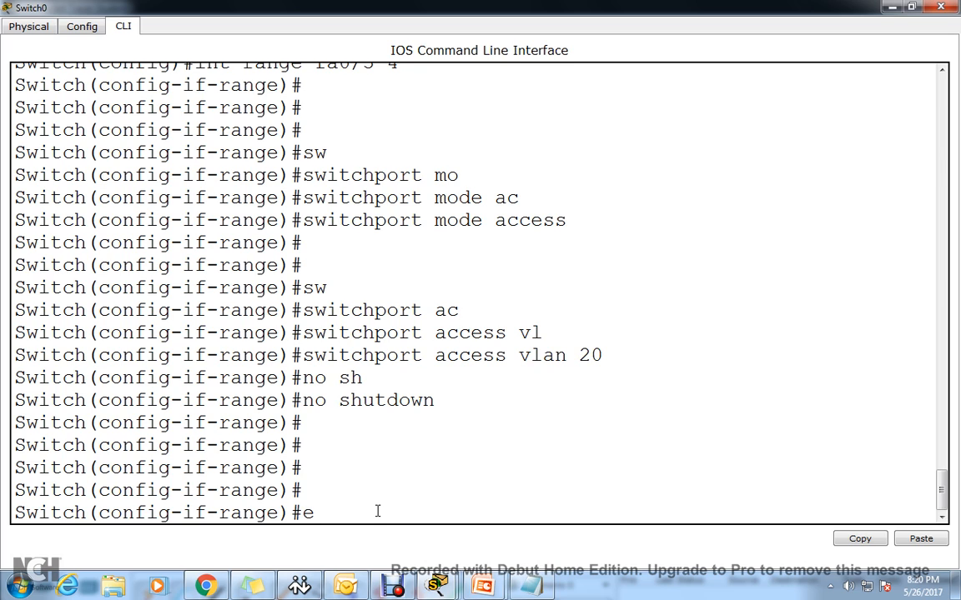
type("xit")
key("Return")
key("Return")
key("Return")
key("Return")
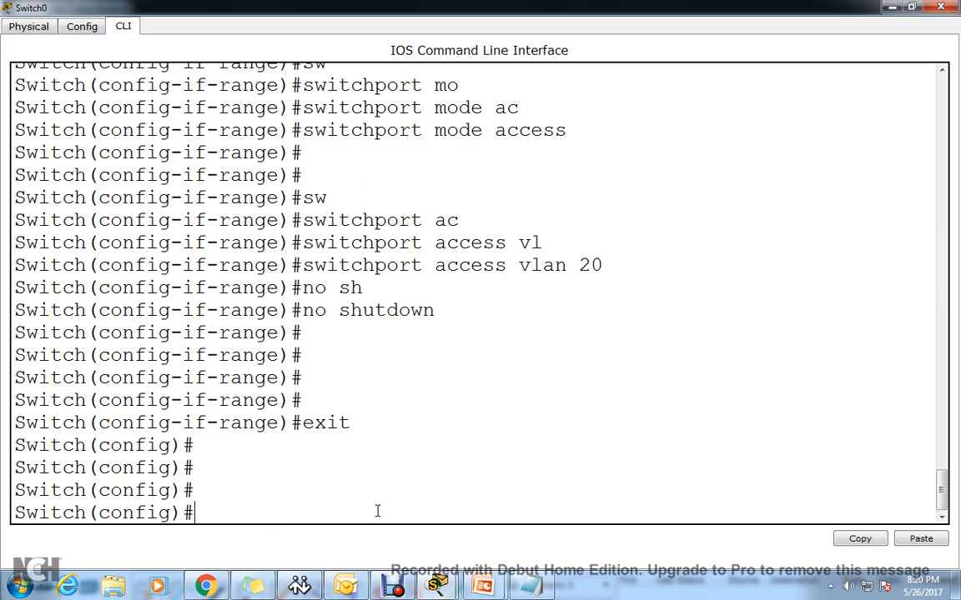
left_click(941, 7)
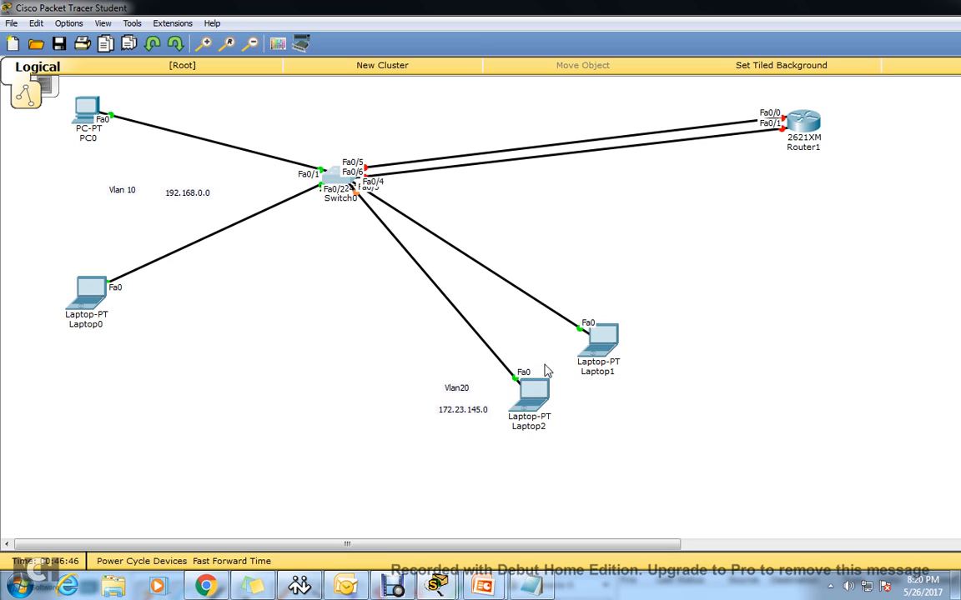
Open Switch0's command line in a maximized window and set interface fa0/5 to access mode.
left_click(330, 181)
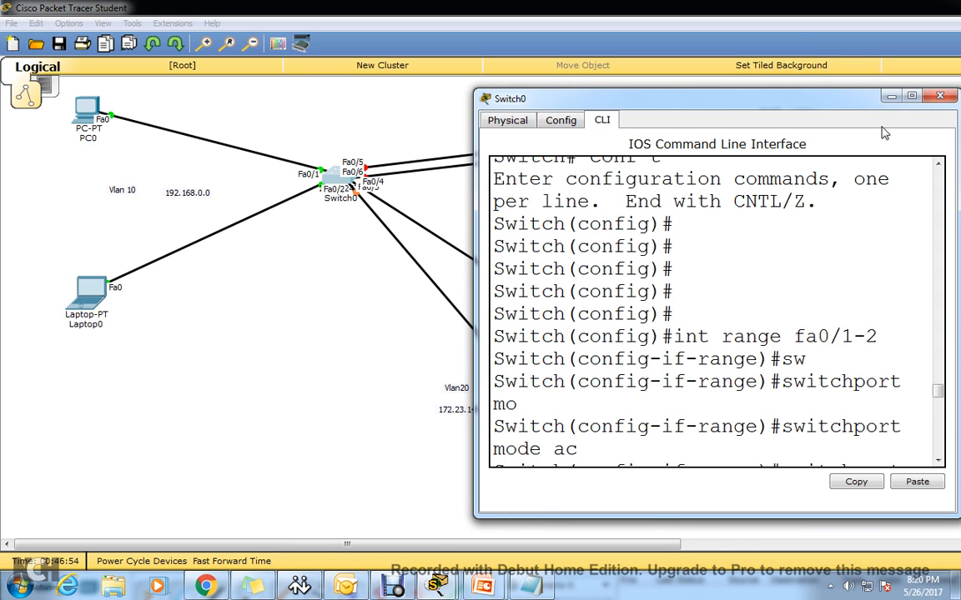
left_click(912, 98)
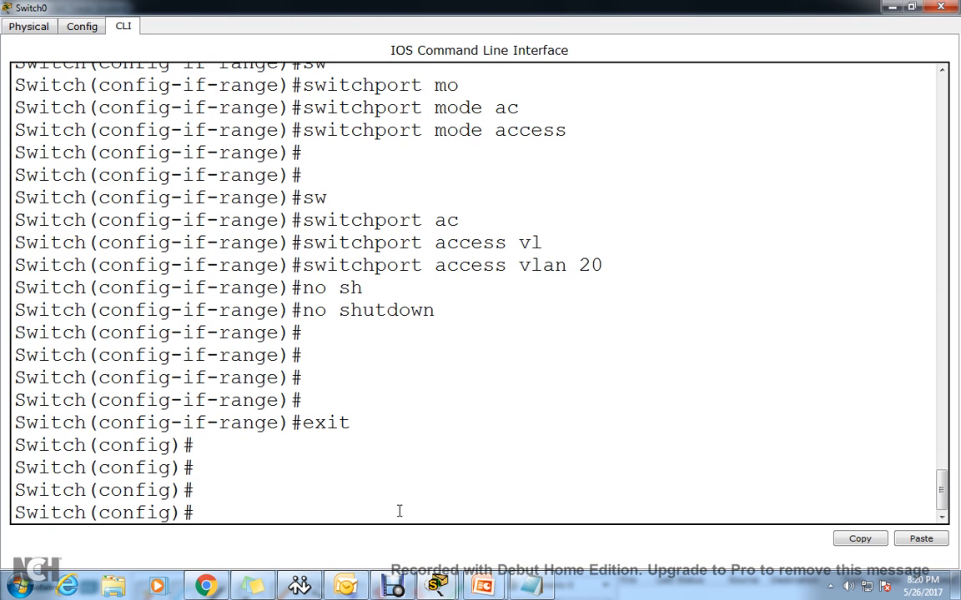
type("int fa0/5")
key("Return")
key("Return")
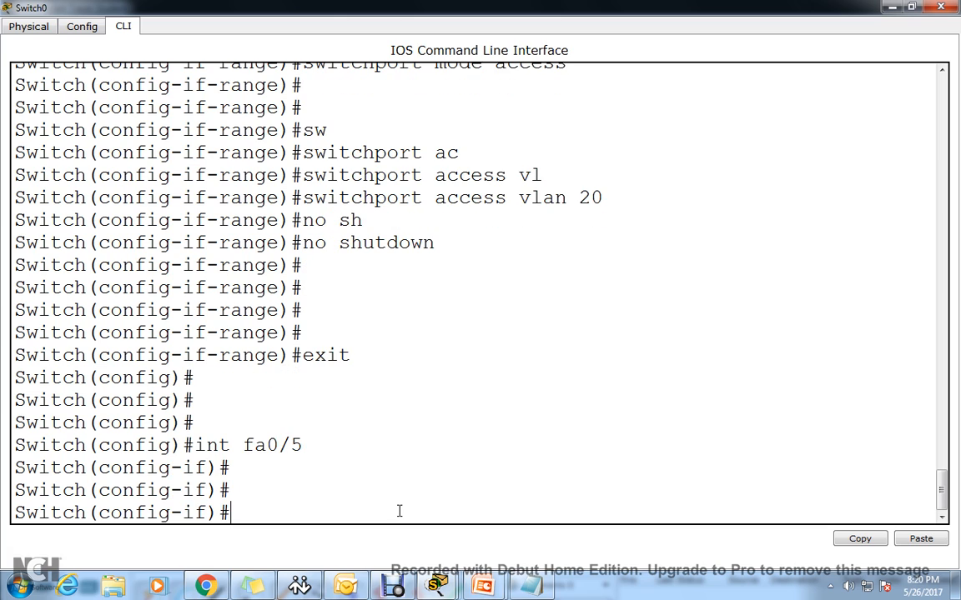
type("sw")
key("Tab")
type("mo")
key("Tab")
type("ac")
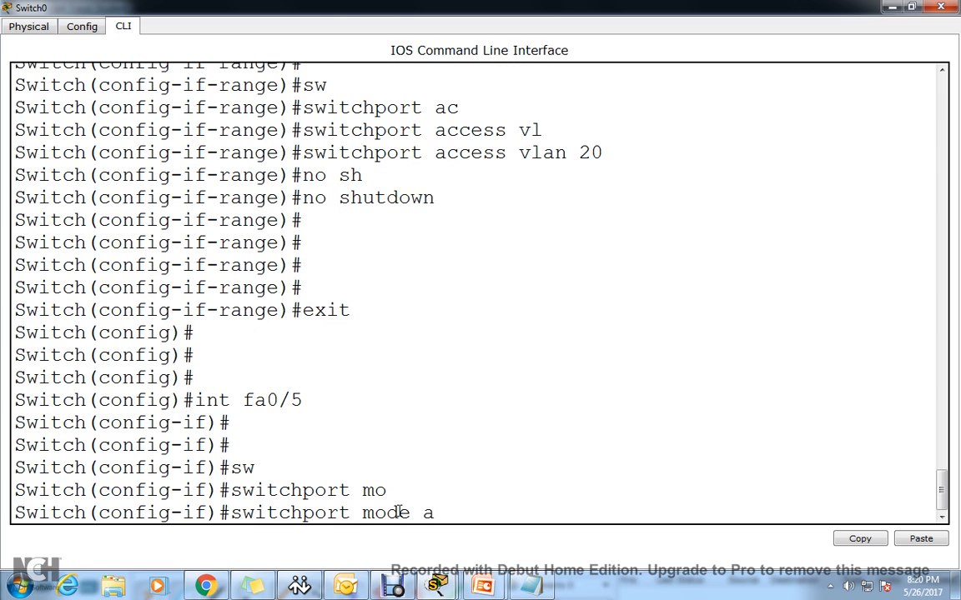
key("Tab")
key("Return")
Assign access port fa0/5 to VLAN 10 and exit to global configuration mode.
type("sw")
key("Tab")
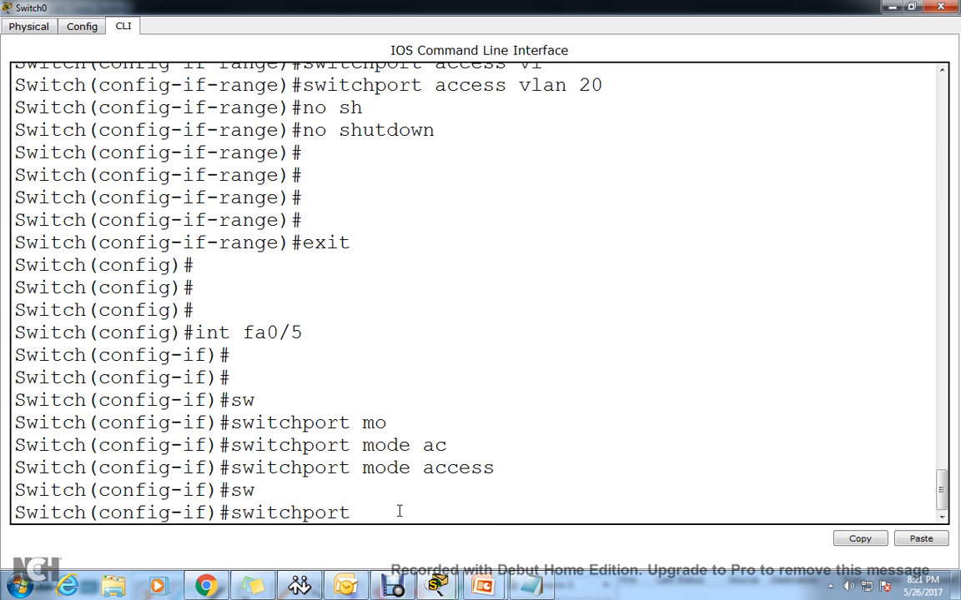
type("ac")
key("Tab")
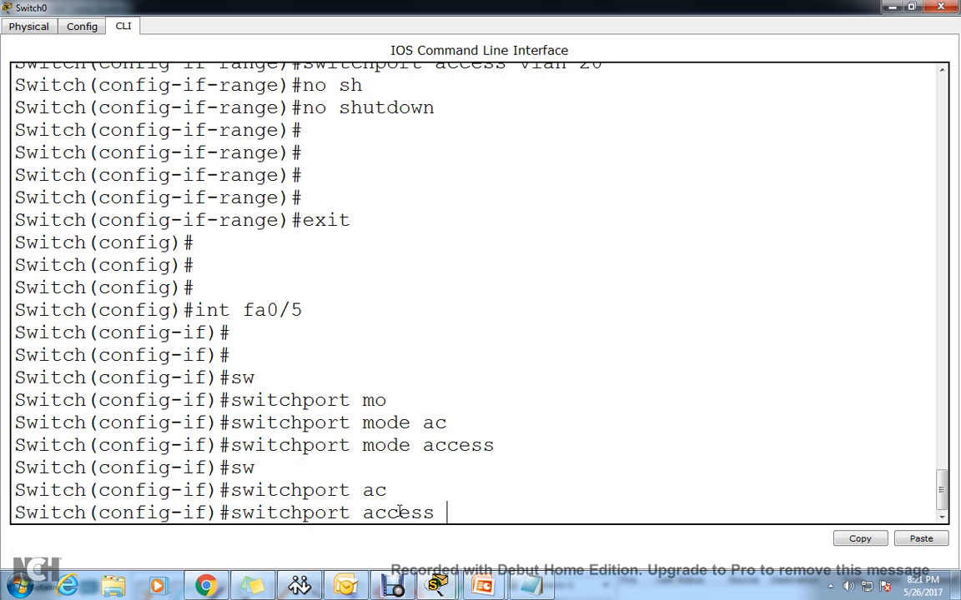
type("vl")
key("Tab")
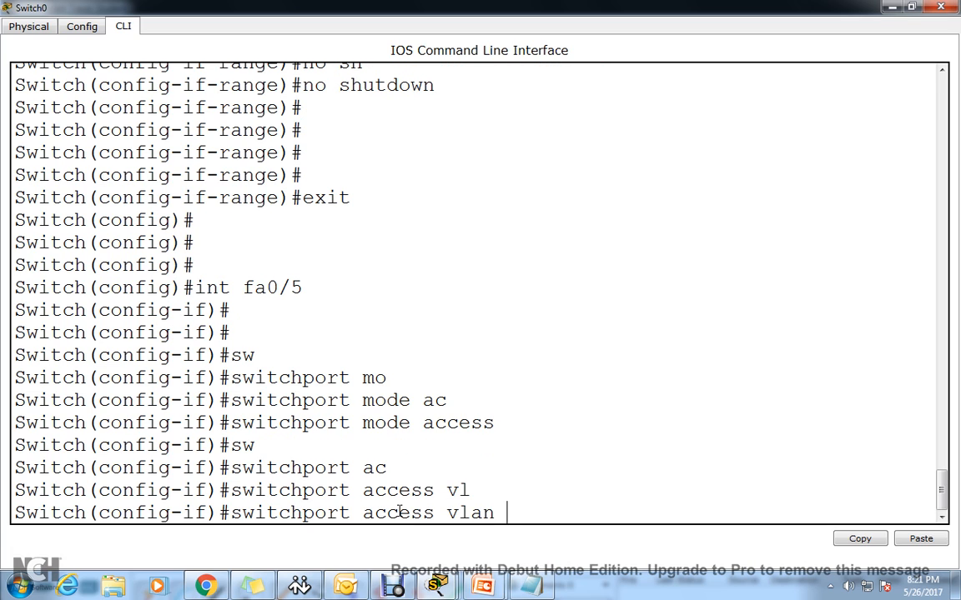
type("10")
key("Return")
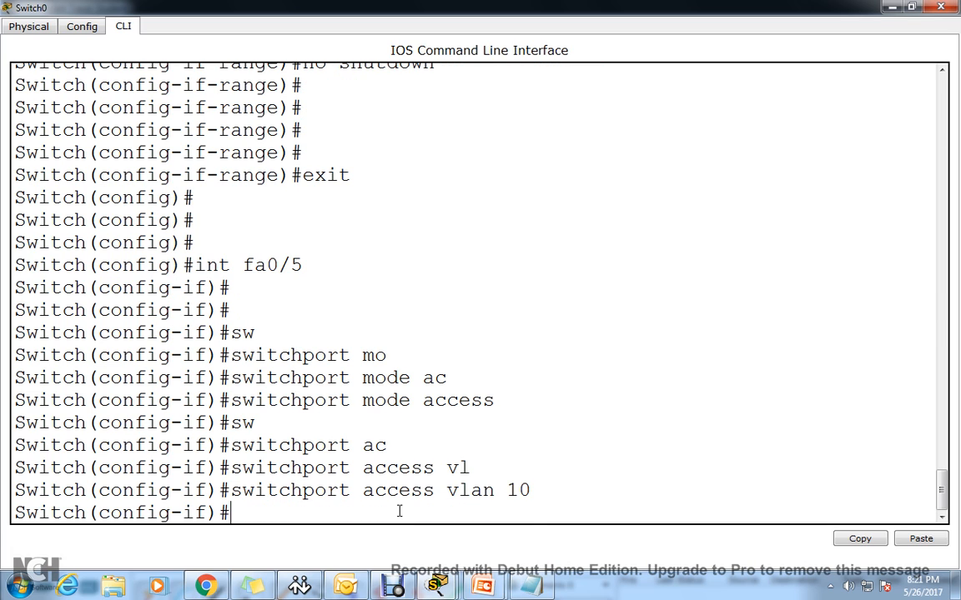
type("exit")
key("Return")
Select interface fa0/6 on Switch0 and set it to access mode.
type("exit")
key("Up")
key("Up")
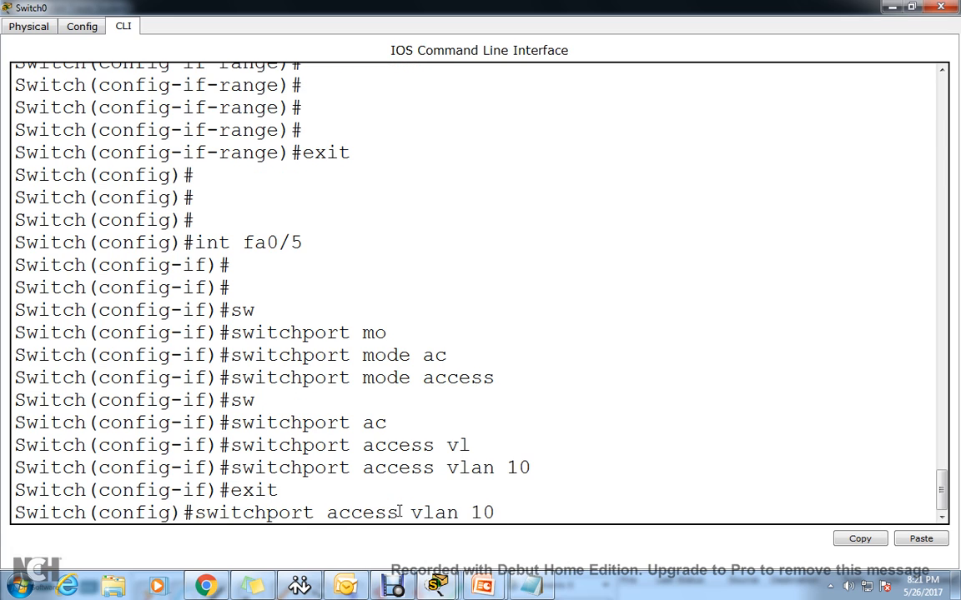
key("Up")
key("Up")
key("BackSpace")
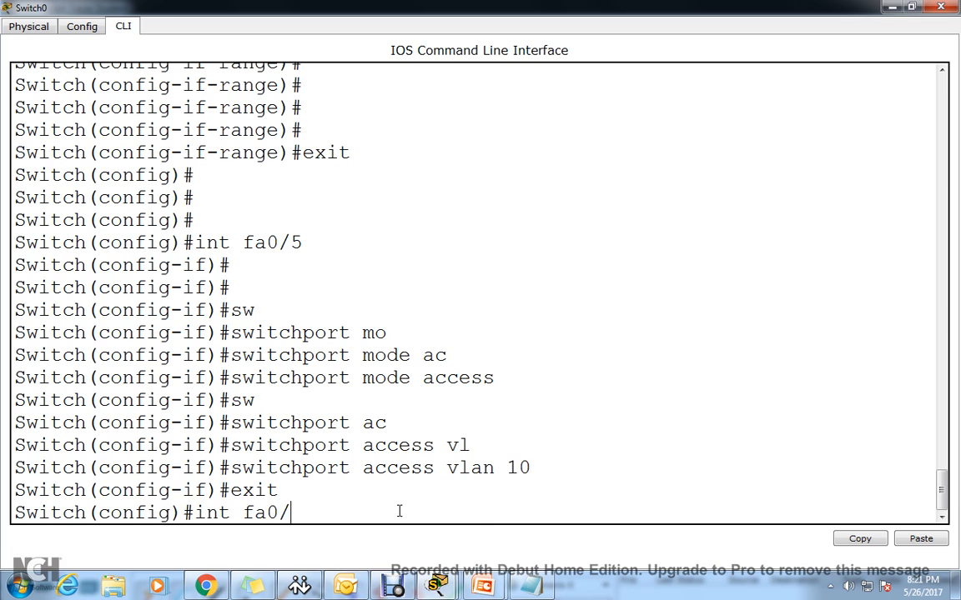
type("6")
key("Return")
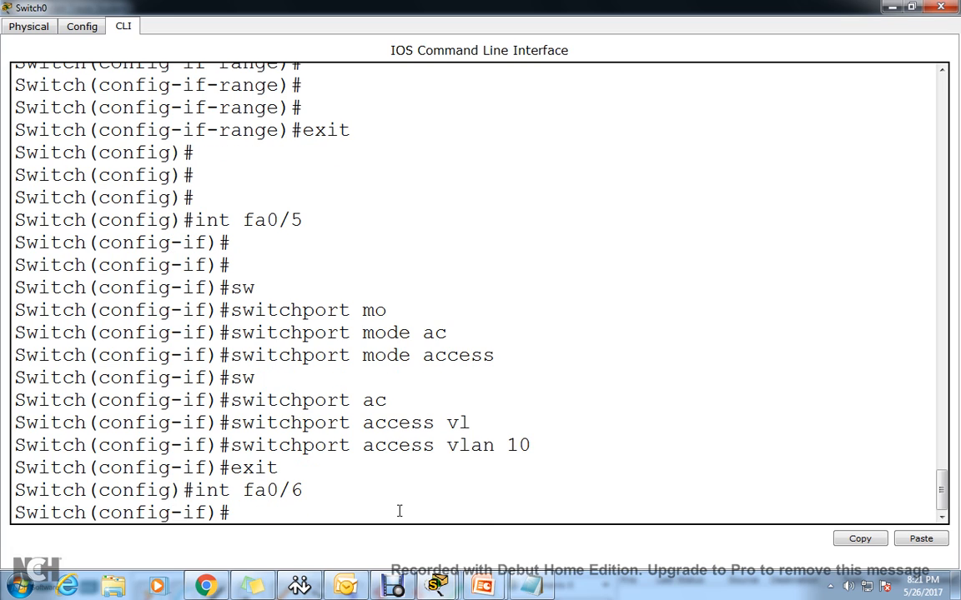
key("Up")
key("Up")
key("Up")
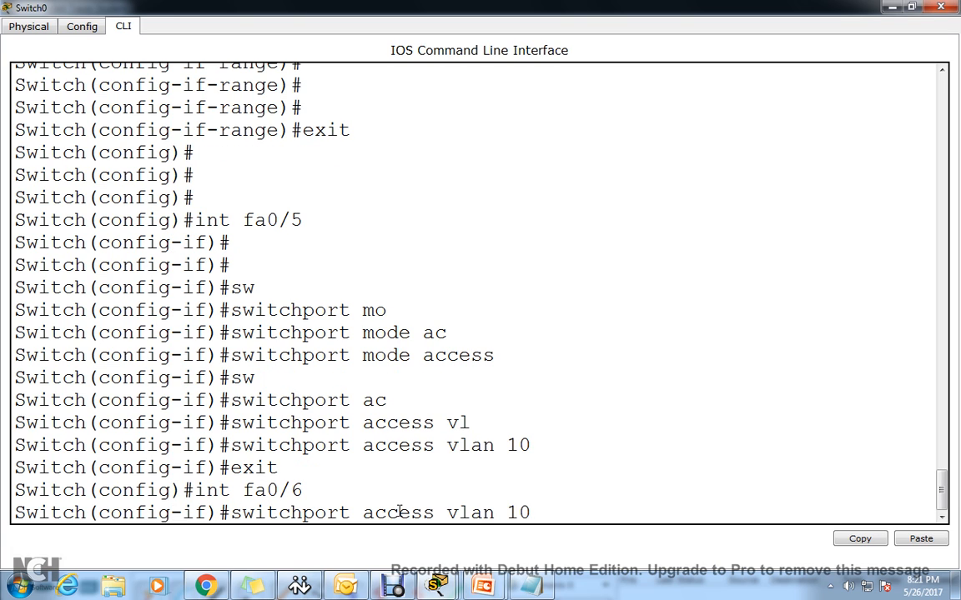
key("Up")
key("Up")
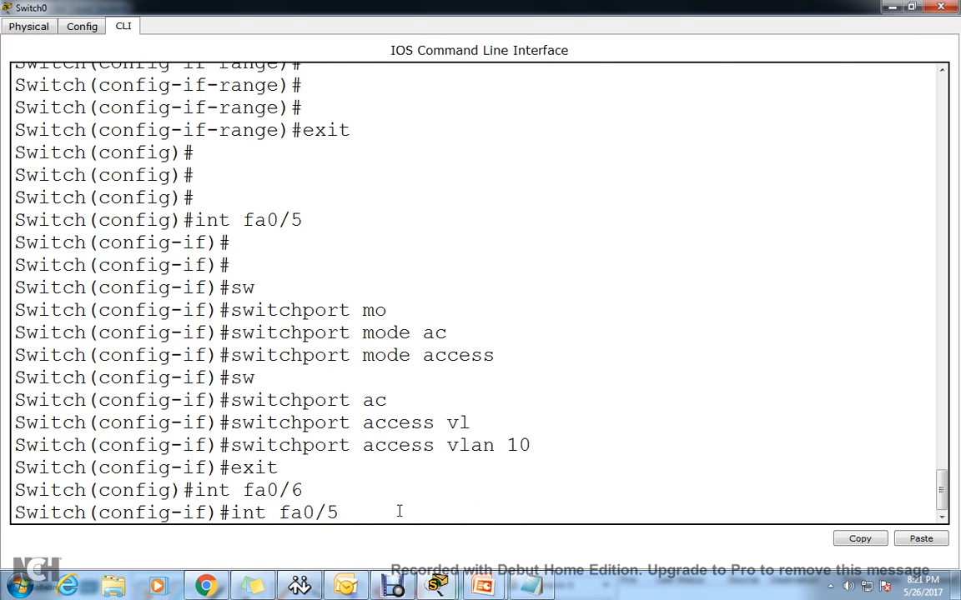
key("Down")
key("Return")
Assign access port fa0/6 to VLAN 20.
key("Up")
key("Up")
key("Up")
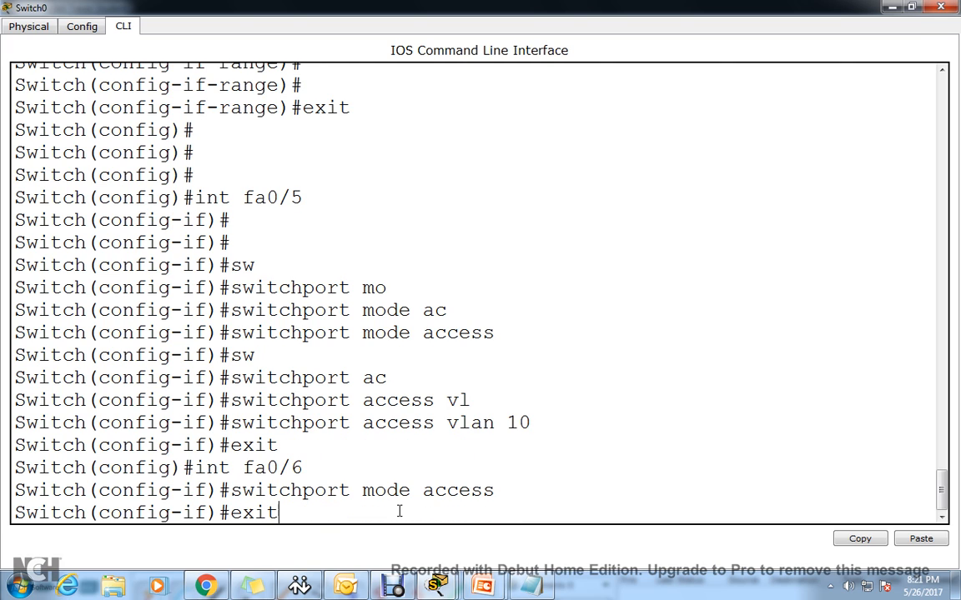
key("Up")
key("BackSpace")
key("BackSpace")
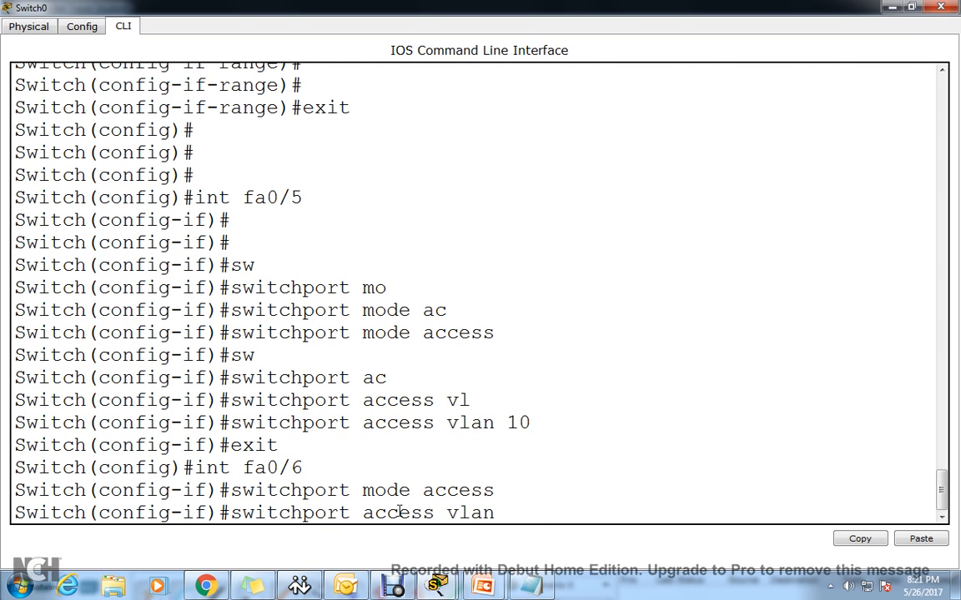
type("20")
key("Return")
key("Return")
key("Return")
key("Return")
Exit interface and global configuration on Switch0 to return to privileged EXEC mode.
type("exit")
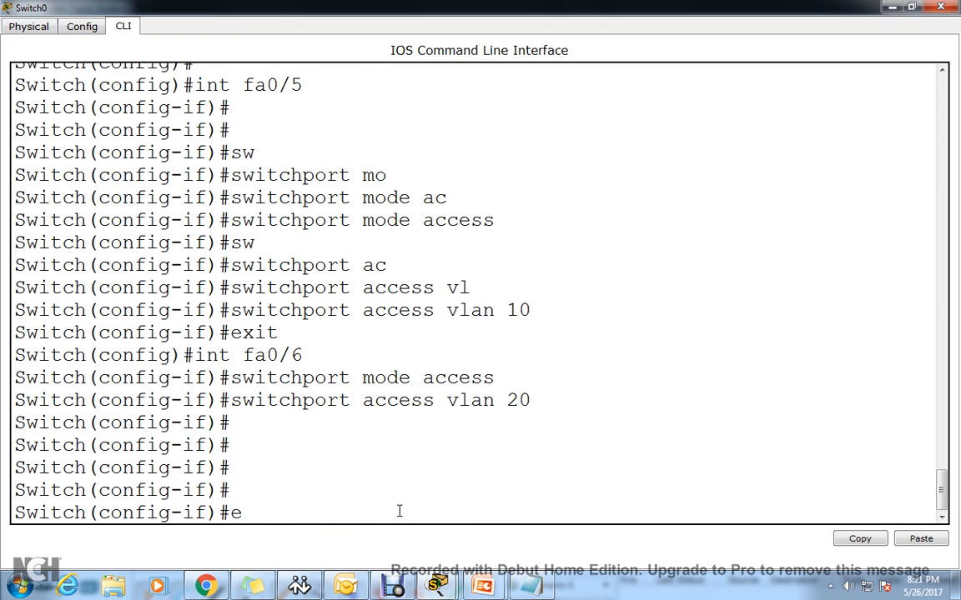
key("Return")
key("Return")
key("Return")
type("exit")
key("Return")
key("Return")
key("Return")
key("Return")
key("Return")
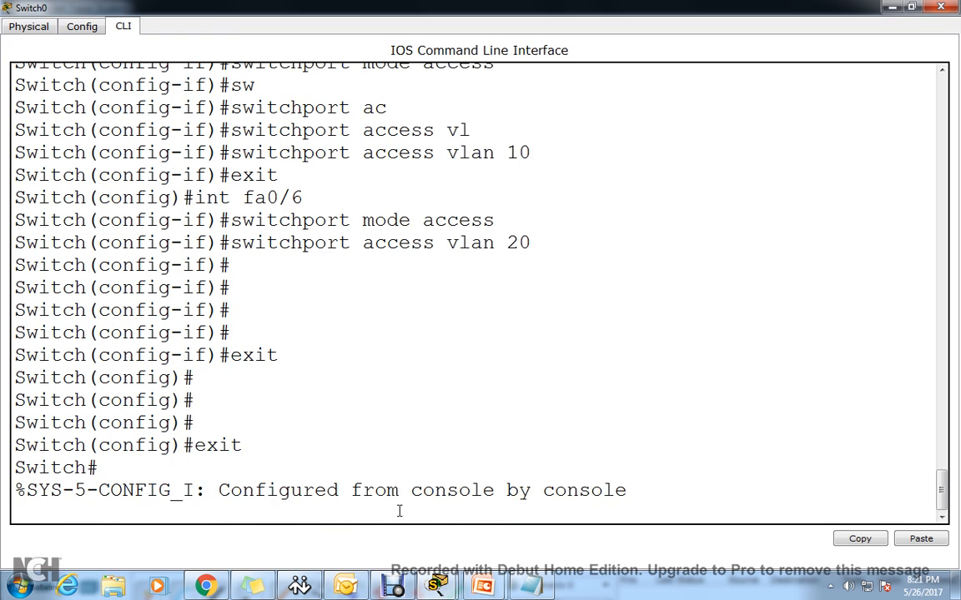
Display the VLAN table on Switch0 and check the ports assigned to VLAN 10 Sales and VLAN 20 Marketing.
type("sh")
key("Tab")
type("vl")
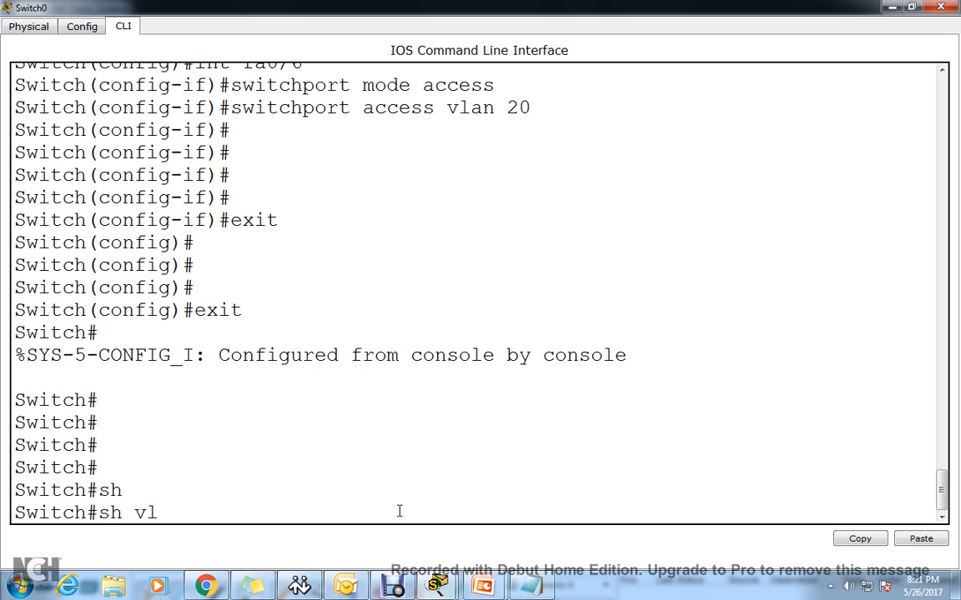
key("Tab")
key("Return")
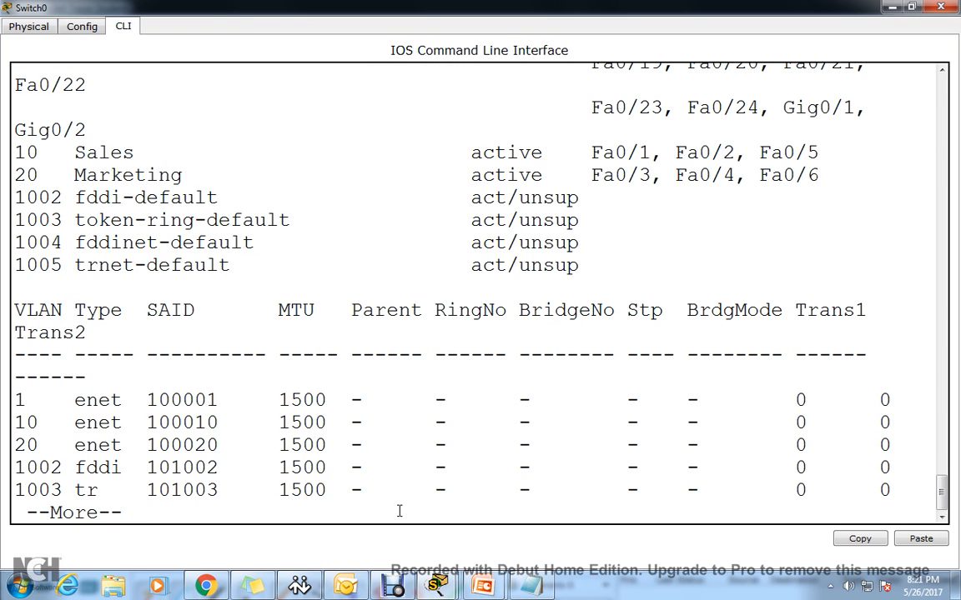
scroll(250, 242, "up", 1)
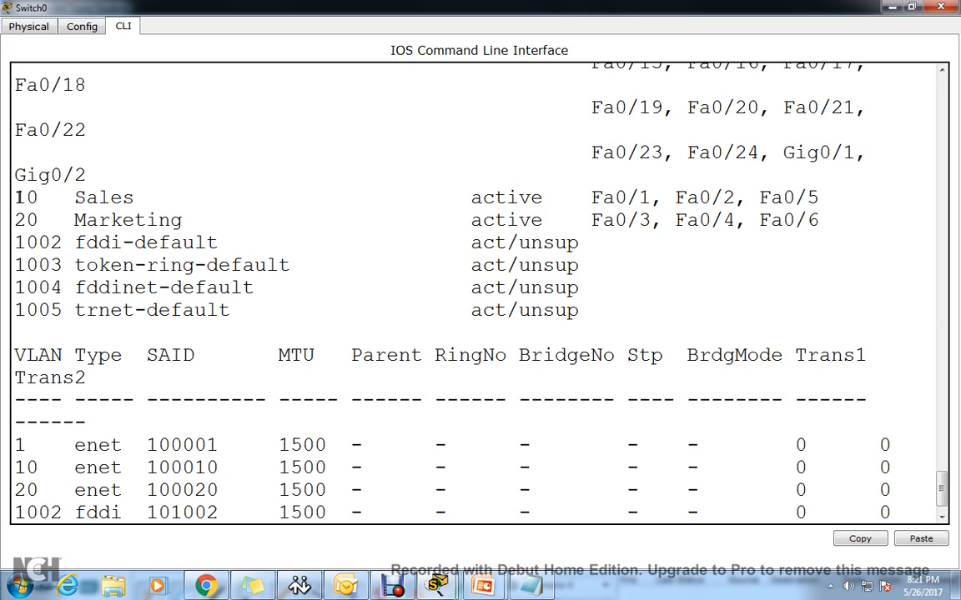
left_click_drag(17, 198, 815, 207)
left_click_drag(664, 198, 554, 197)
double_click(703, 198)
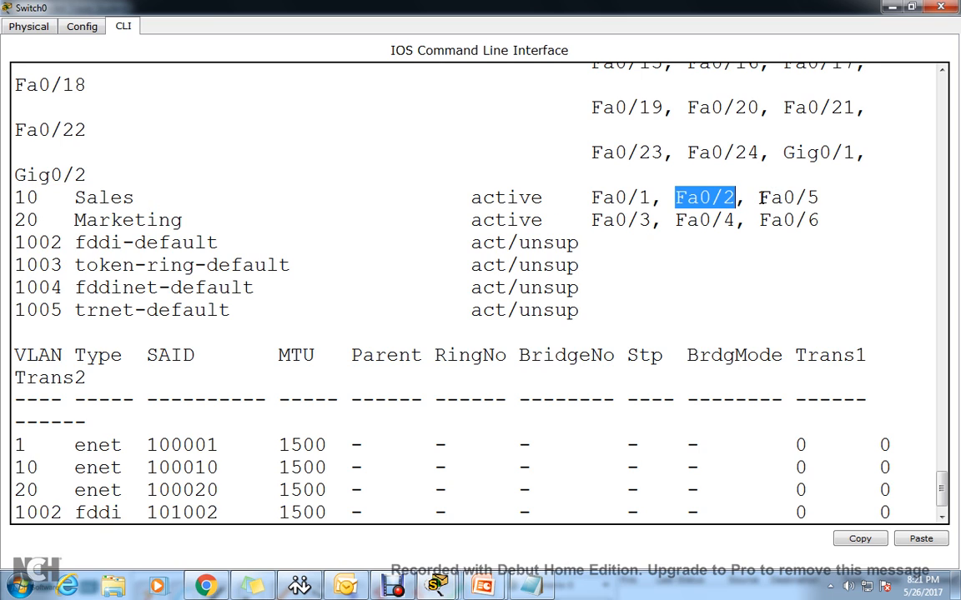
left_click_drag(760, 198, 794, 198)
left_click_drag(16, 219, 219, 219)
left_click_drag(594, 219, 829, 234)
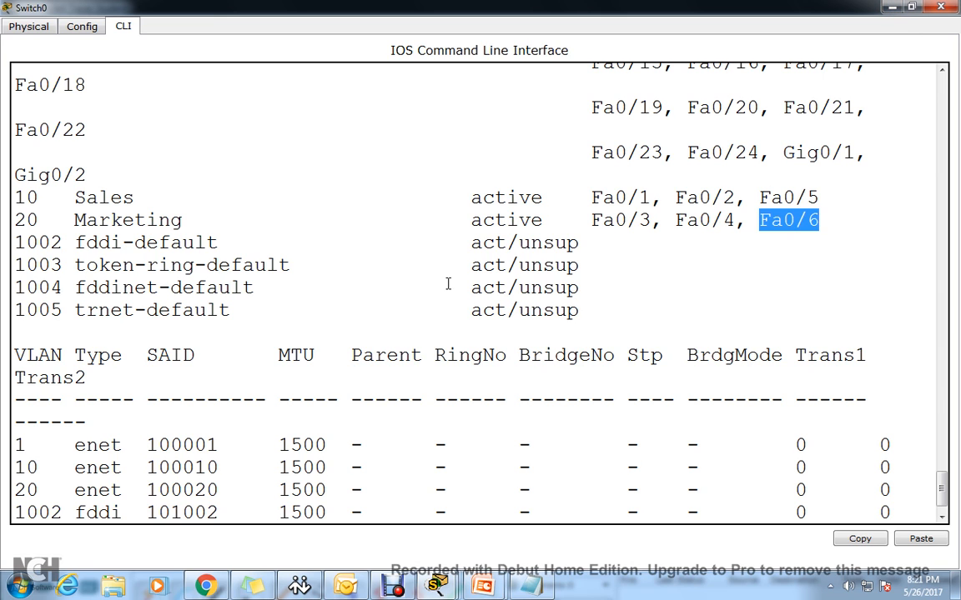
Minimize Switch0's window, open Router1's command line and answer no to the initial configuration dialog.
left_click(895, 10)
left_click(806, 124)
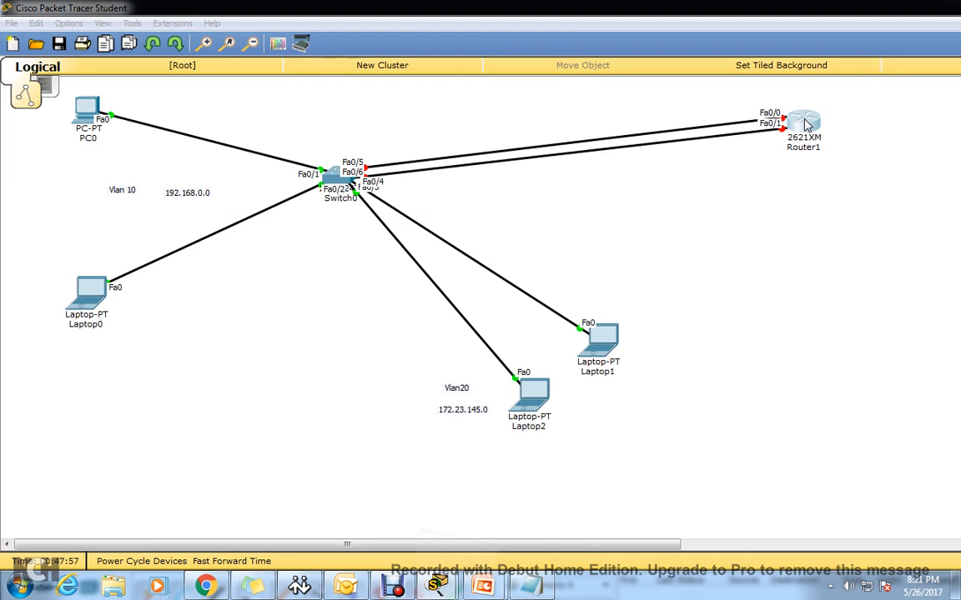
left_click_drag(406, 142, 622, 116)
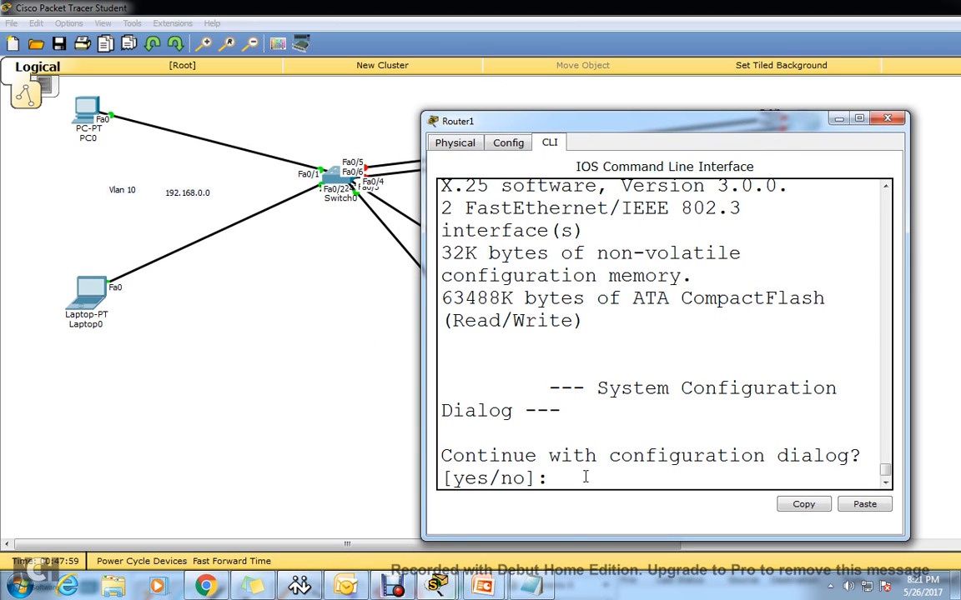
type("no")
key("Return")
key("Return")
key("Return")
key("Return")
key("Return")
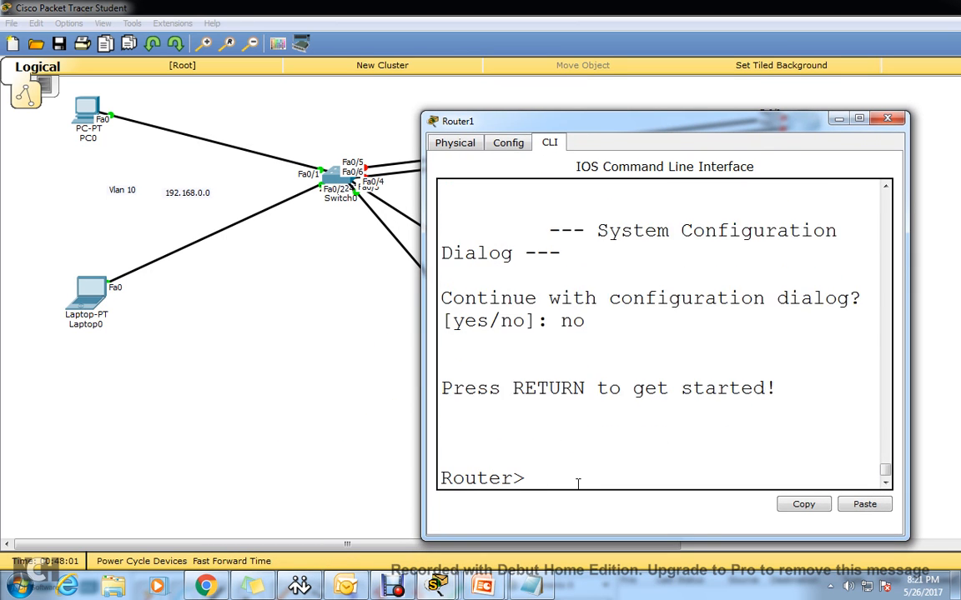
Enter privileged EXEC mode and global configuration mode on Router1.
type("en")
key("Return")
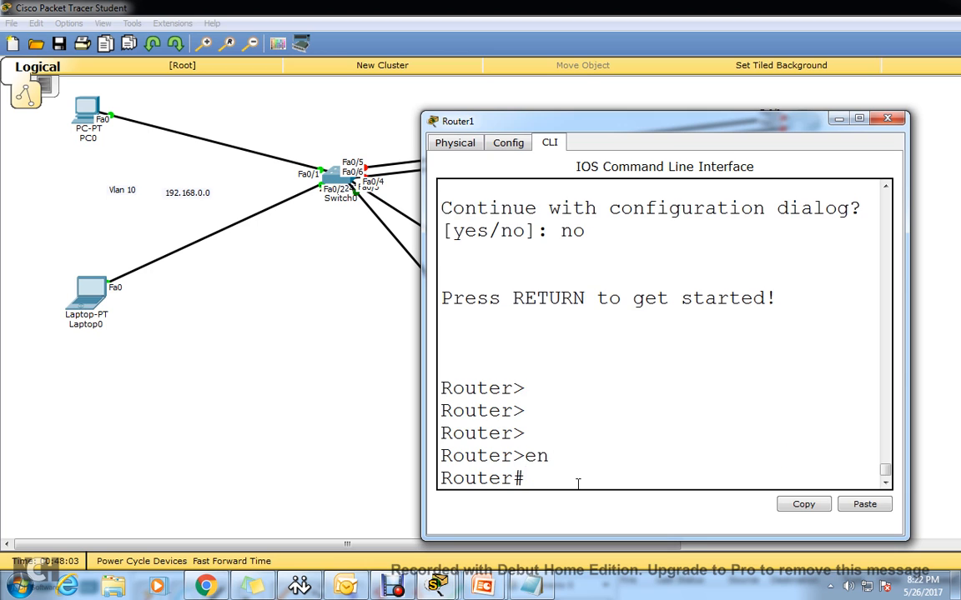
key("Return")
key("Return")
key("Return")
key("Return")
type("conf t")
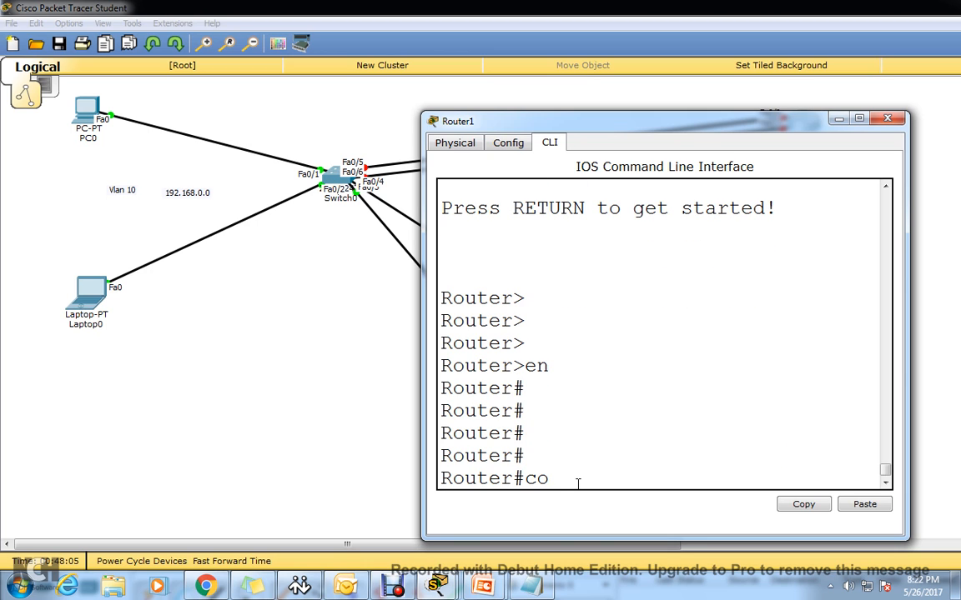
key("Return")
key("Return")
key("Return")
key("Return")
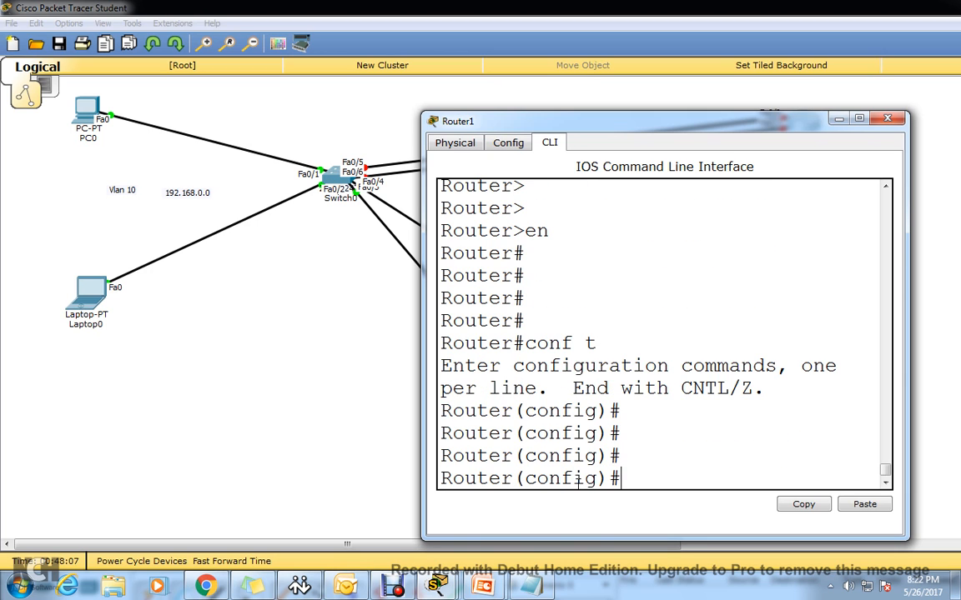
Select interface fa0/1 on Router1 and enable it with the no shutdown command.
type("int fa0/1")
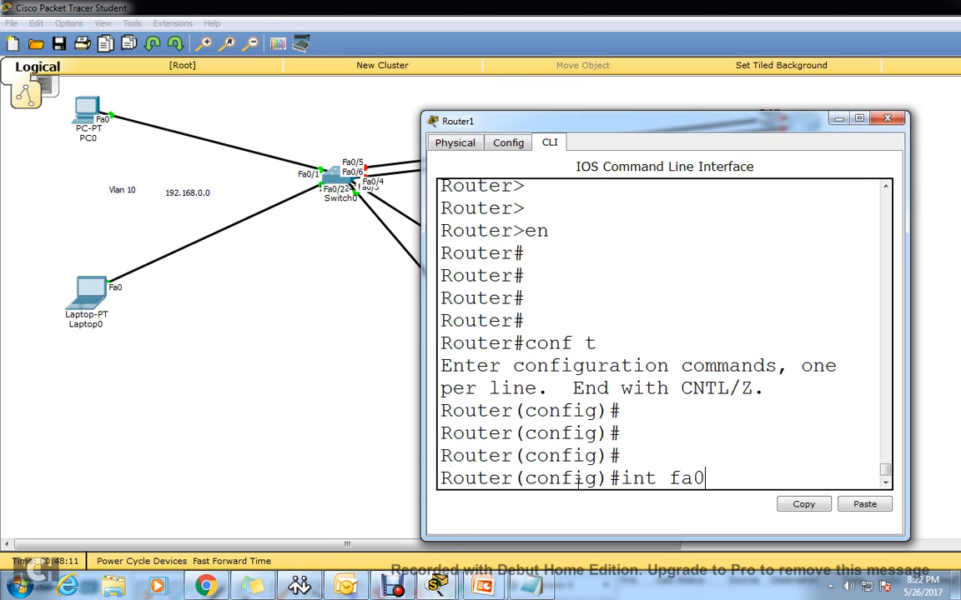
key("Return")
key("Return")
key("Return")
type("no")
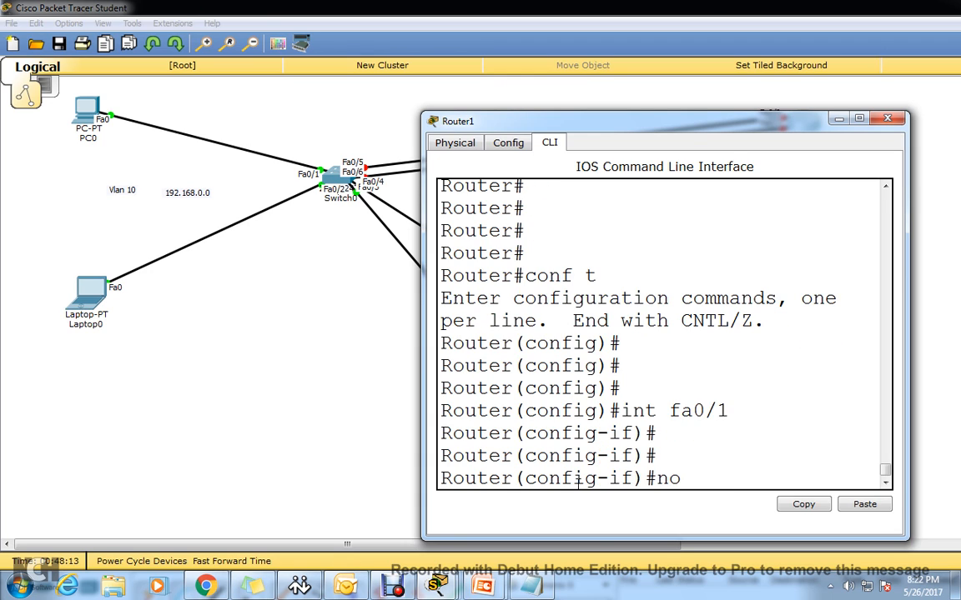
type(" sh")
key("Tab")
key("Return")
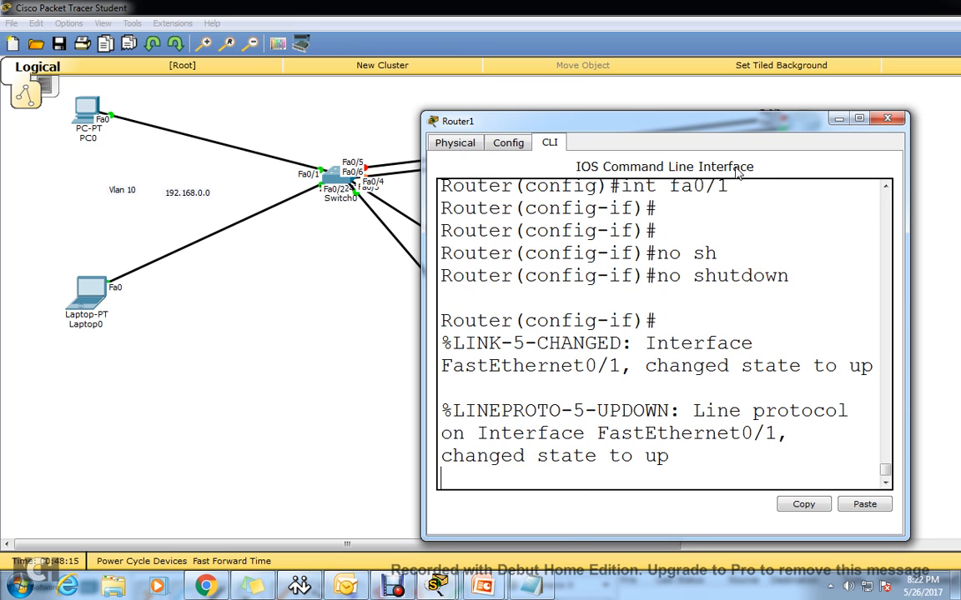
Move Router1 farther from Switch0 in the topology and reopen its command line in a maximized window.
left_click_drag(742, 122, 674, 234)
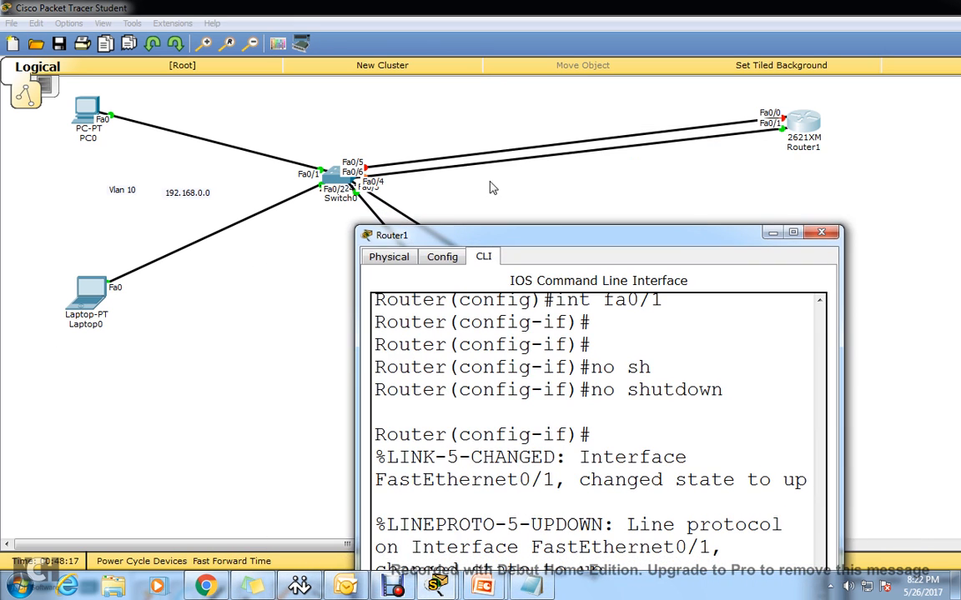
left_click_drag(813, 129, 880, 121)
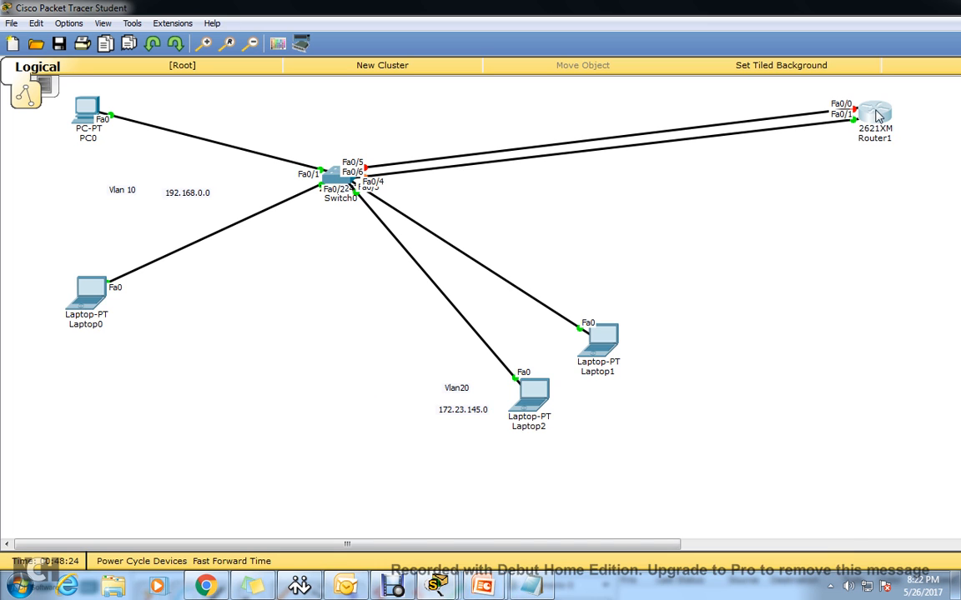
left_click(877, 117)
double_click(608, 222)
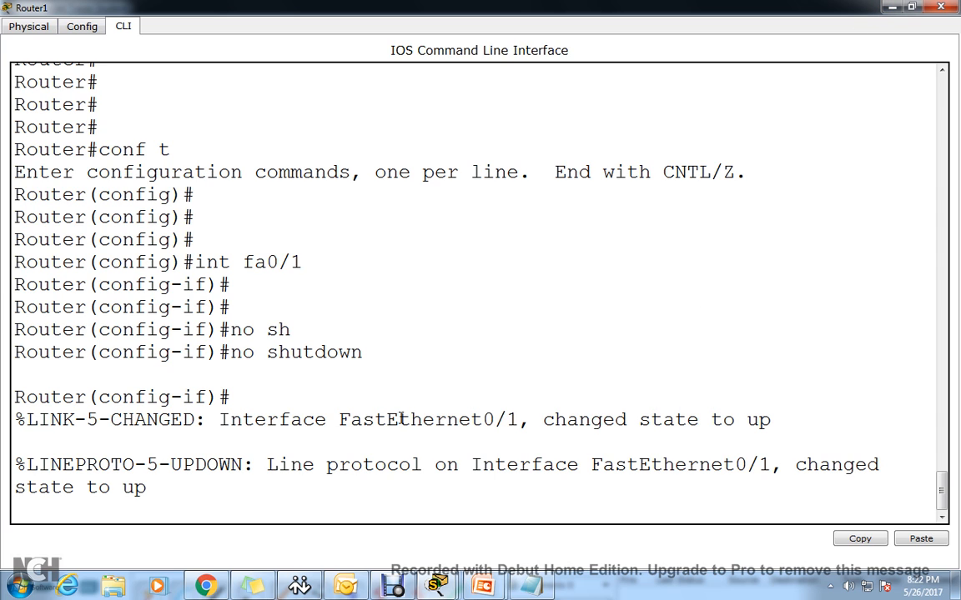
key("Return")
key("Return")
key("Return")
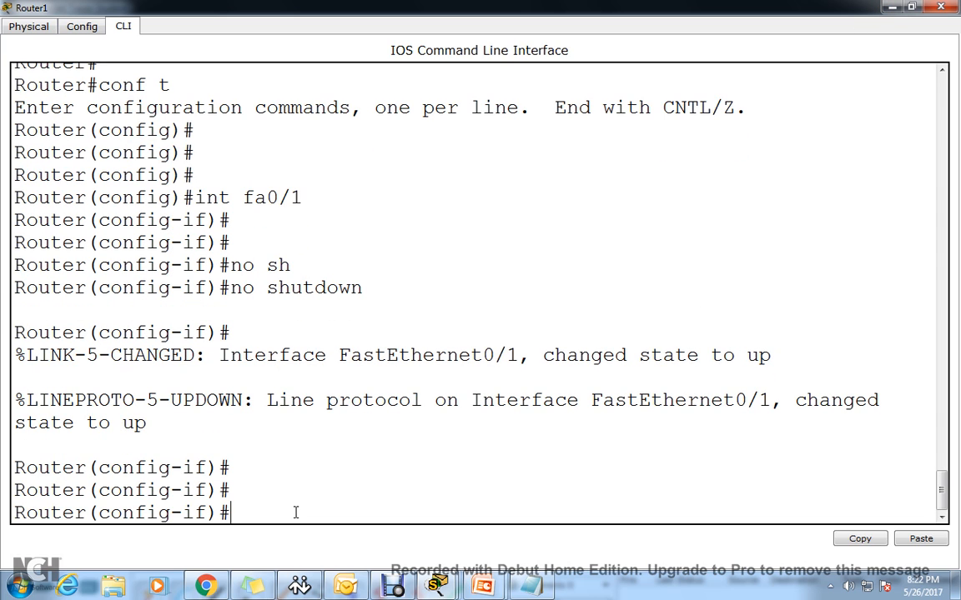
Exit interface fa0/1 configuration on Router1 and select interface fa0/0.
type("exit")
key("Return")
key("Return")
key("Return")
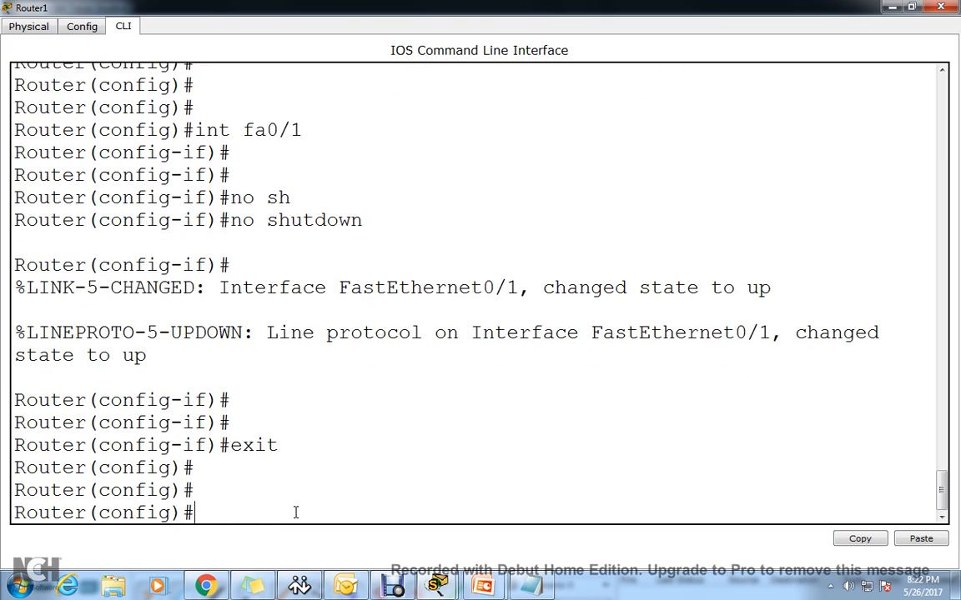
key("Up")
key("Up")
key("Up")
key("Up")
key("BackSpace")
type("0")
key("Return")
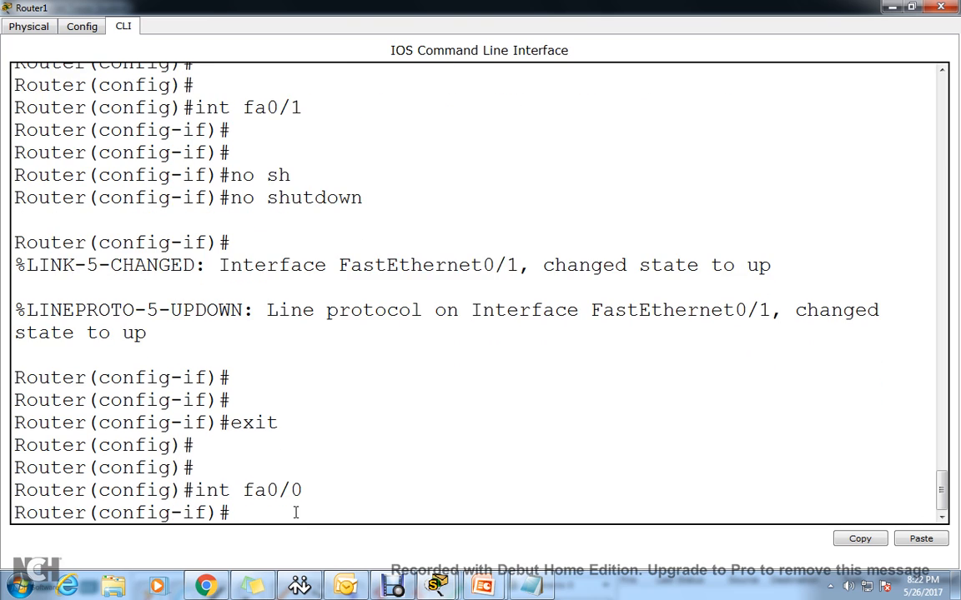
Enable interface fa0/0 on Router1 with the no sh command.
type("nosh")
key("Return")
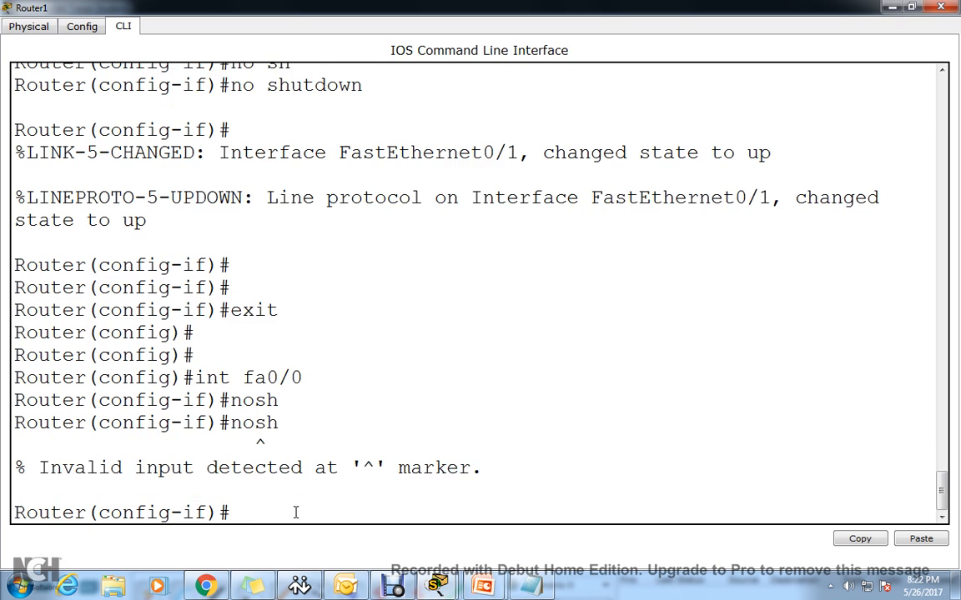
key("Return")
key("Up")
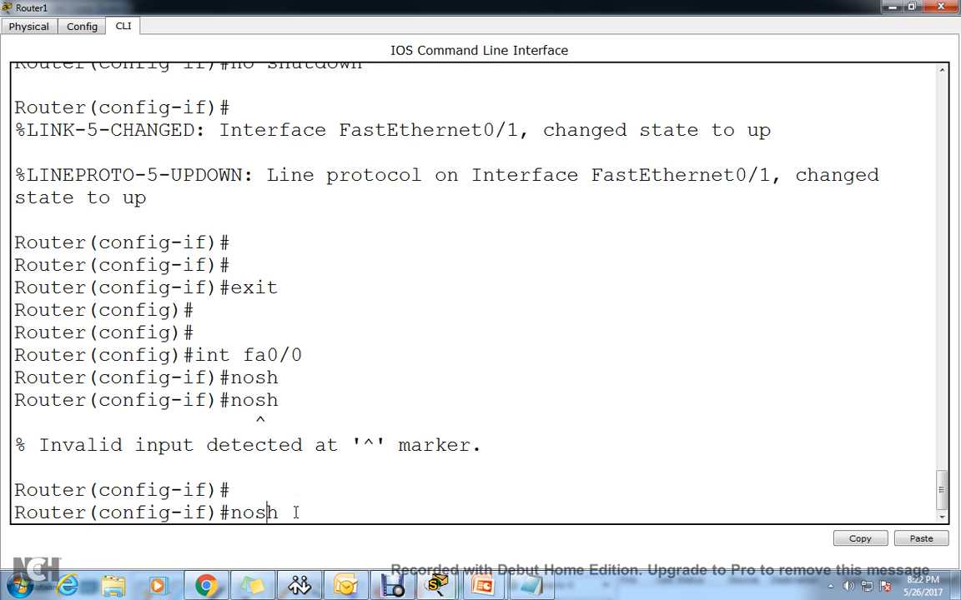
key("Return")
key("Return")
key("Return")
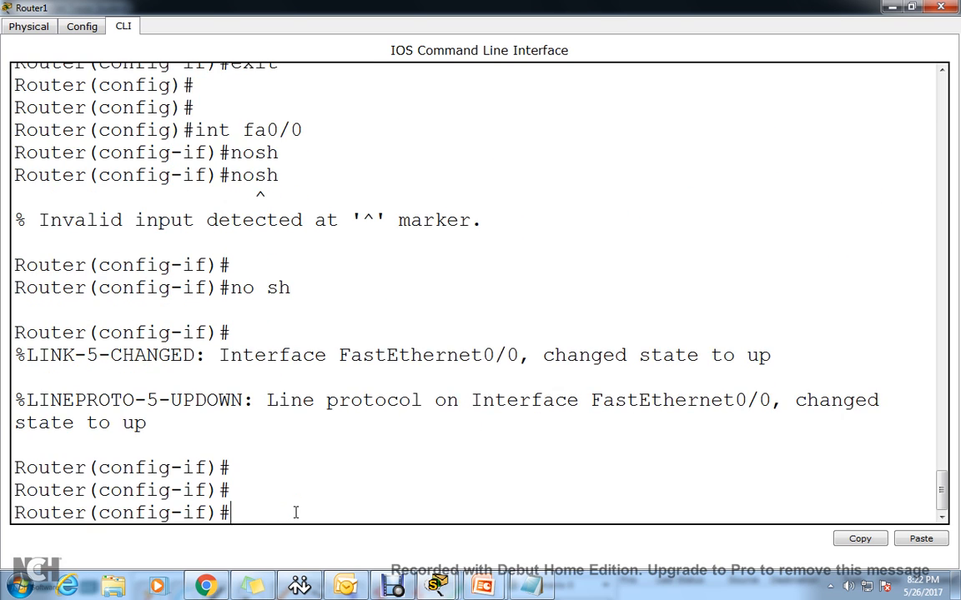
Minimize Router1's window, move Laptop1 farther from Laptop2, and open Laptop1's command prompt, placing its window clear of the laptops.
left_click(892, 7)
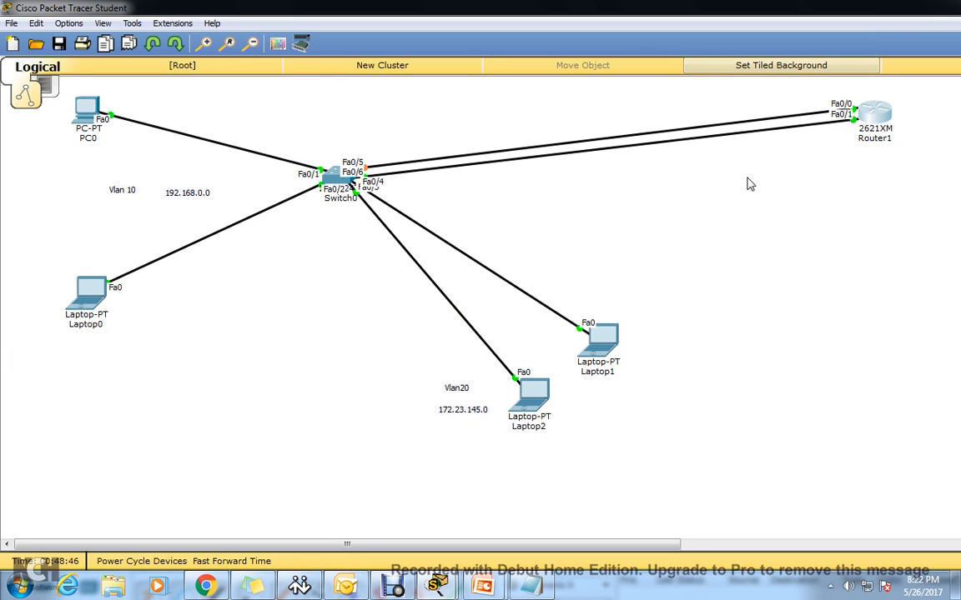
left_click_drag(604, 337, 647, 328)
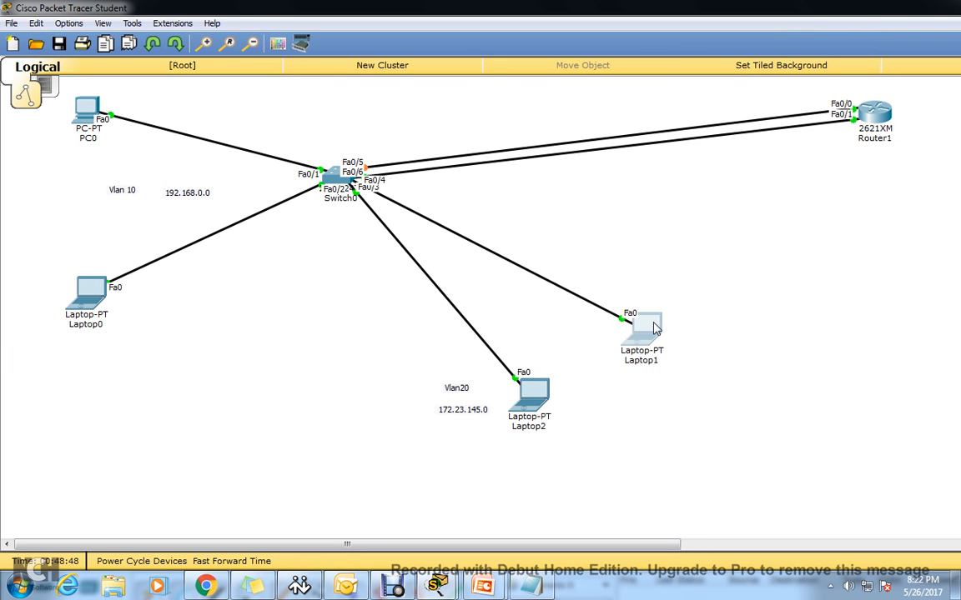
left_click(643, 327)
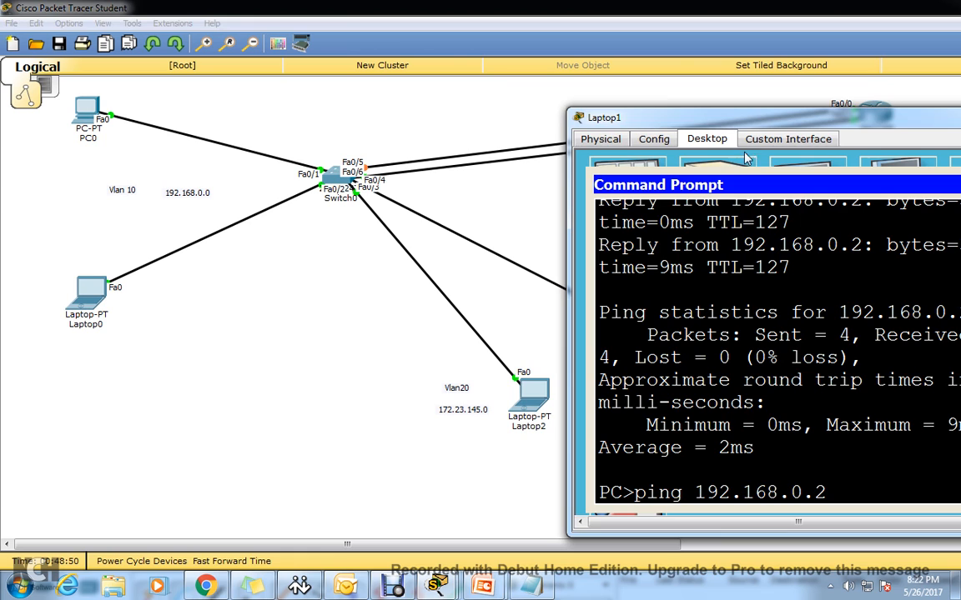
left_click_drag(754, 119, 661, 106)
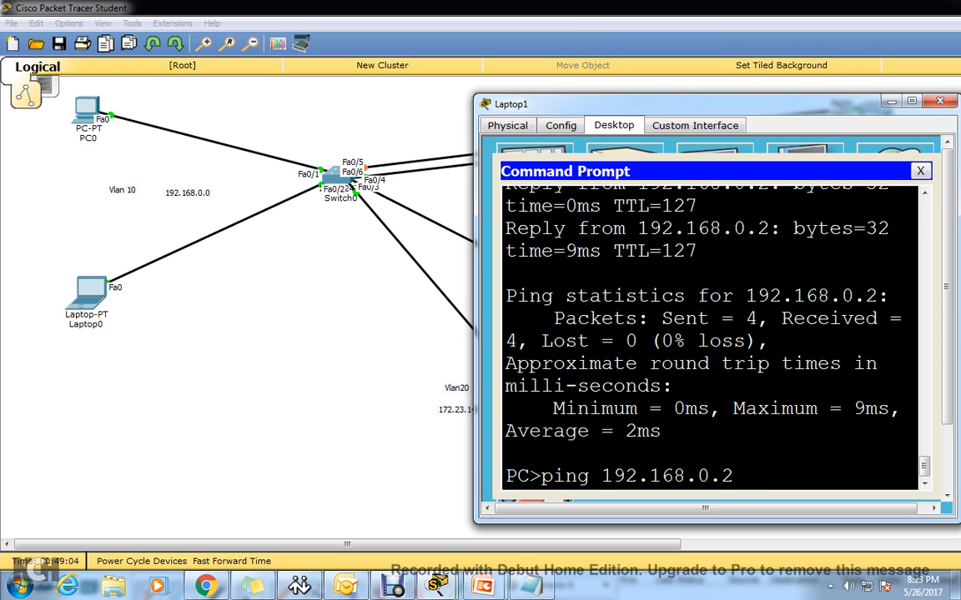
left_click_drag(768, 93, 318, 92)
Replace the pending command in Laptop1's command prompt and ping 172.23.145.2.
key("BackSpace")
key("BackSpace")
key("BackSpace")
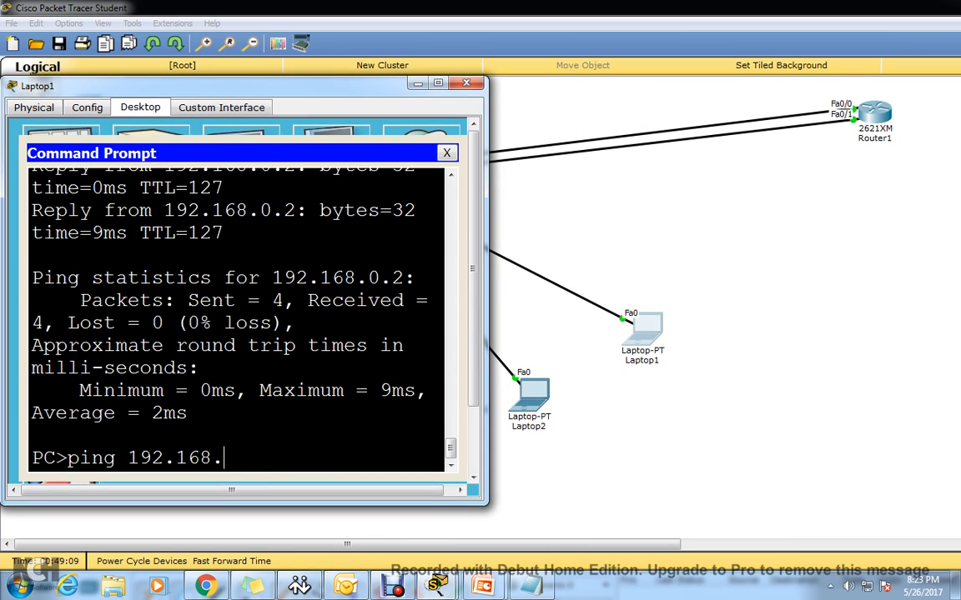
key("BackSpace")
key("BackSpace")
key("BackSpace")
key("BackSpace")
key("BackSpace")
key("BackSpace")
key("BackSpace")
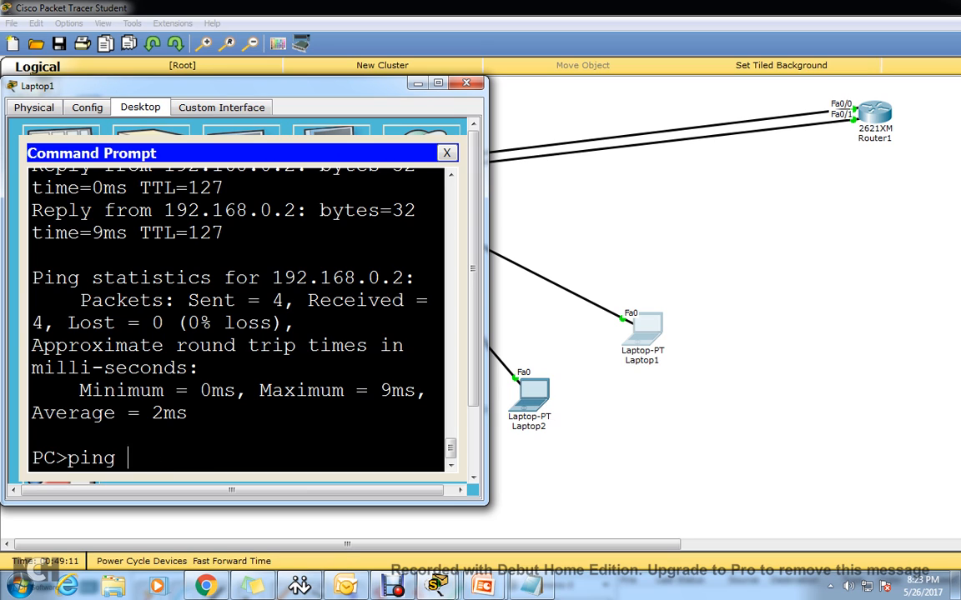
key("BackSpace")
key("BackSpace")
key("BackSpace")
key("BackSpace")
key("BackSpace")
key("Up")
key("Up")
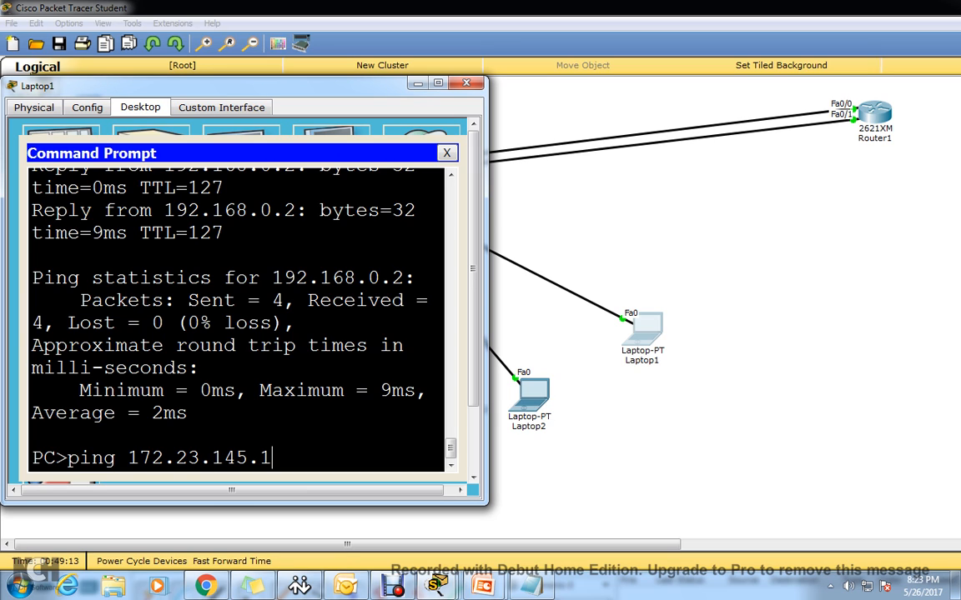
key("BackSpace")
key("Return")
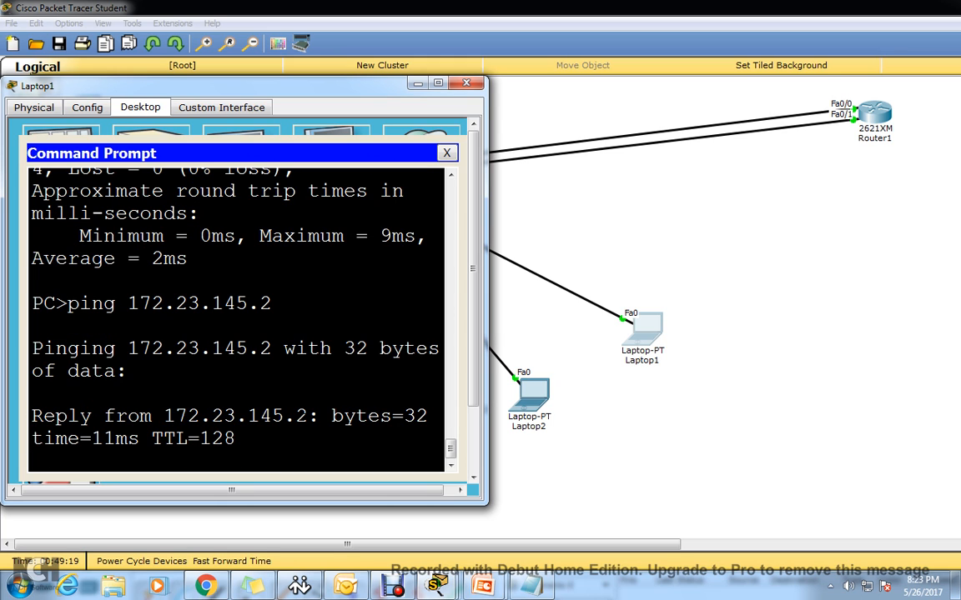
Check Laptop1's IP configuration and ping 172.23.145.3 from its command prompt.
left_click(64, 160)
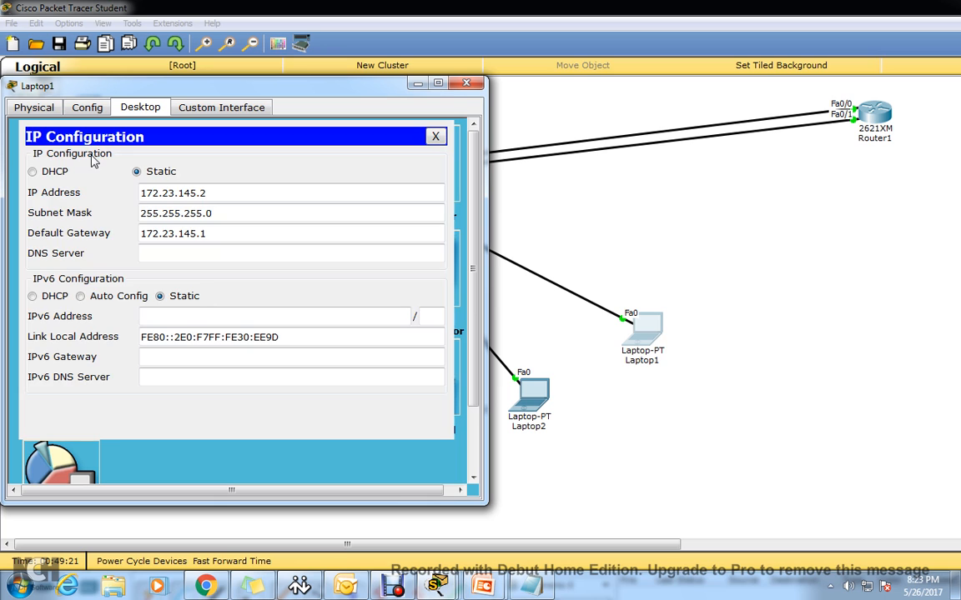
left_click(431, 136)
left_click(334, 214)
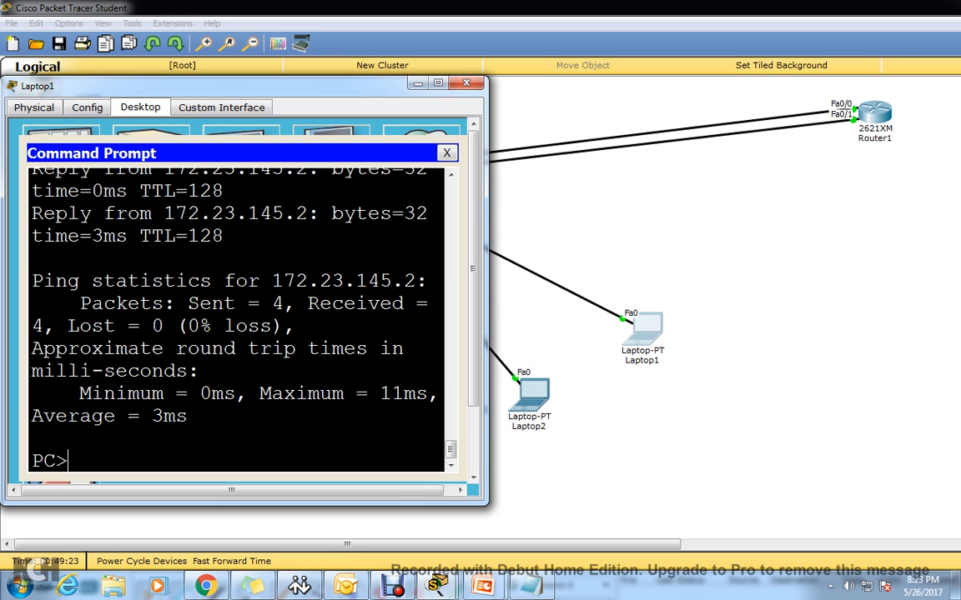
key("Up")
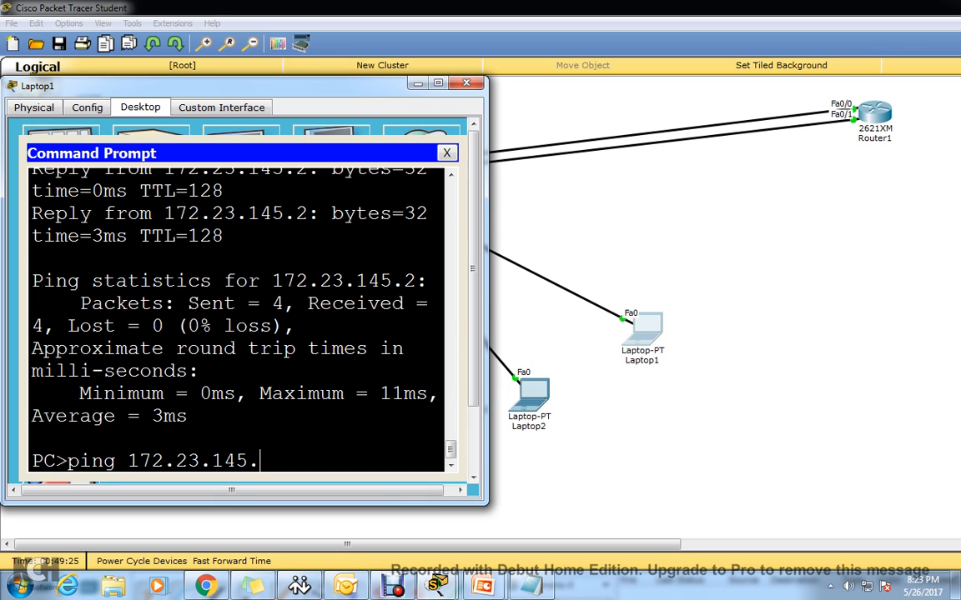
type("3")
key("Return")
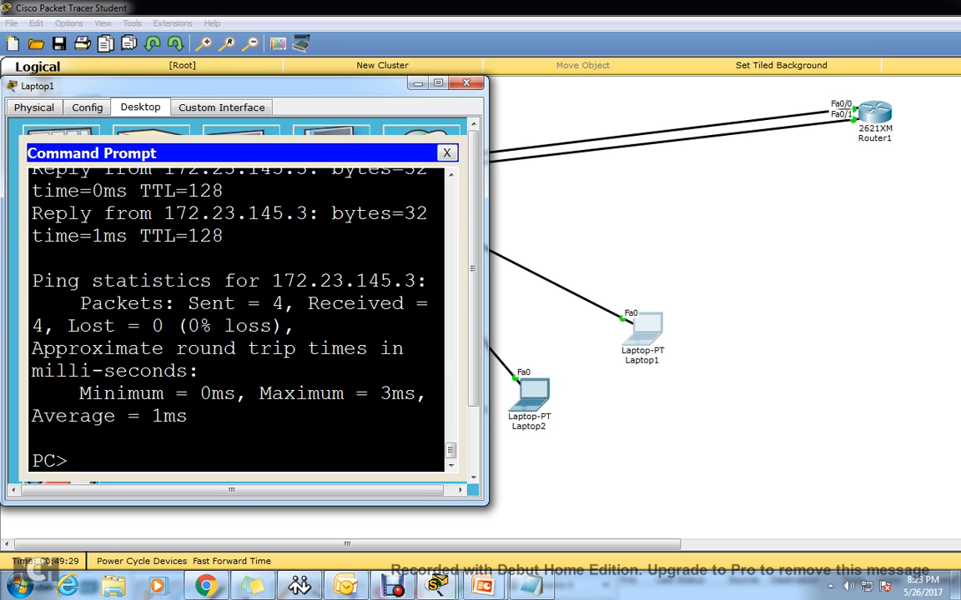
Ping 192.168.0.2 in VLAN 10 from Laptop1 and maximize its window to read the replies.
key("Up")
key("Up")
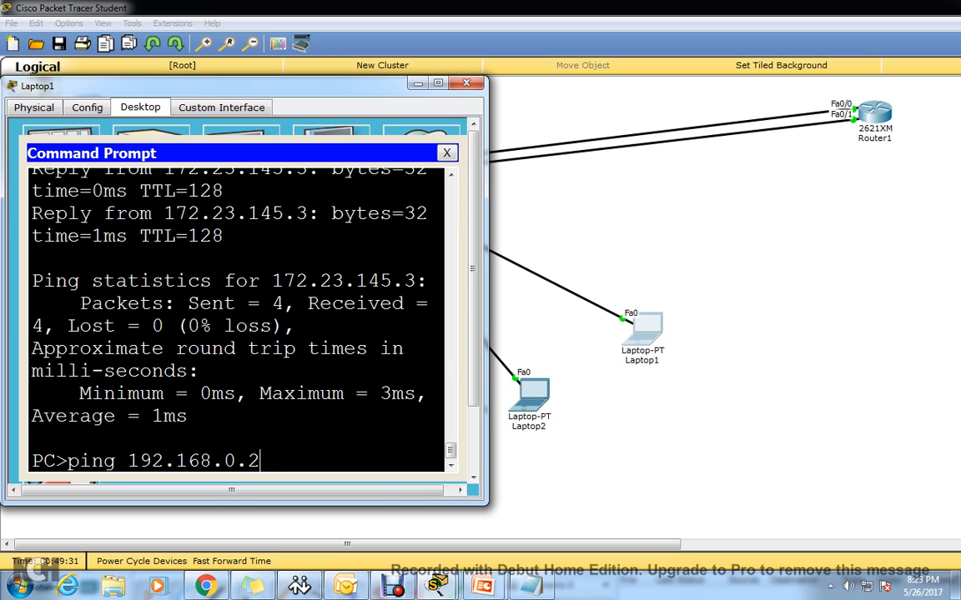
key("Return")
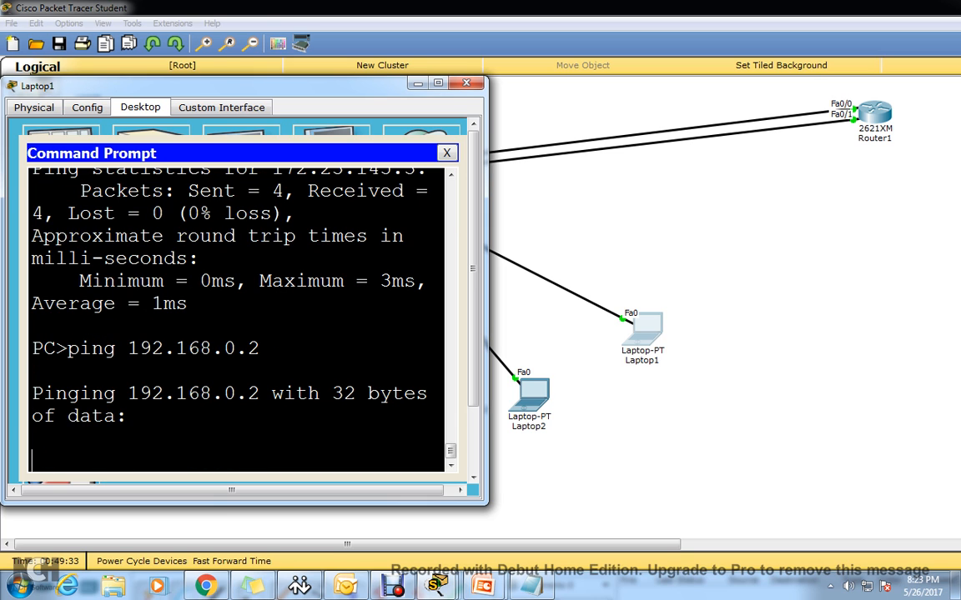
double_click(385, 83)
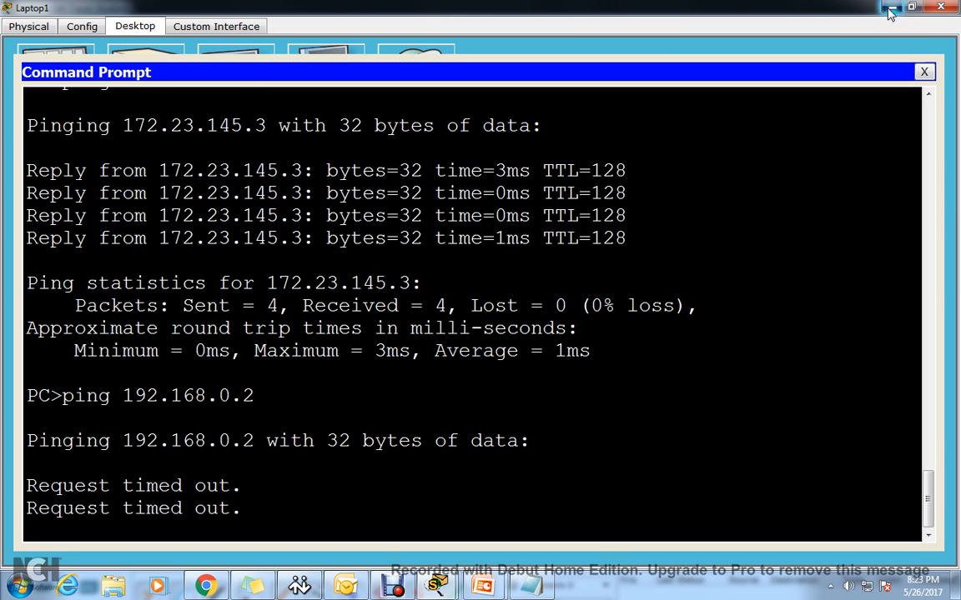
Minimize Laptop1's window and reopen Router1's command line in a maximized window.
left_click(891, 9)
left_click(882, 118)
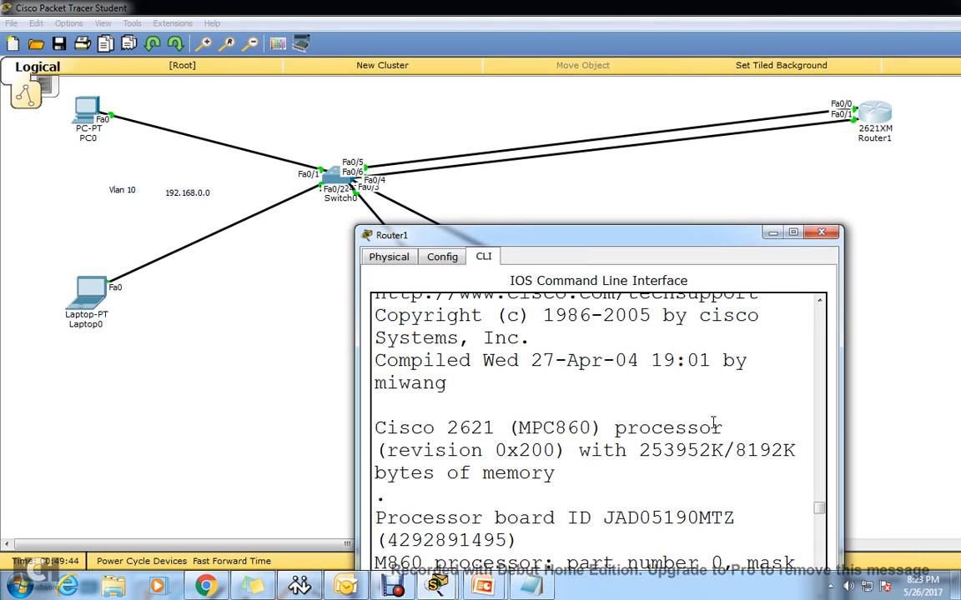
double_click(646, 231)
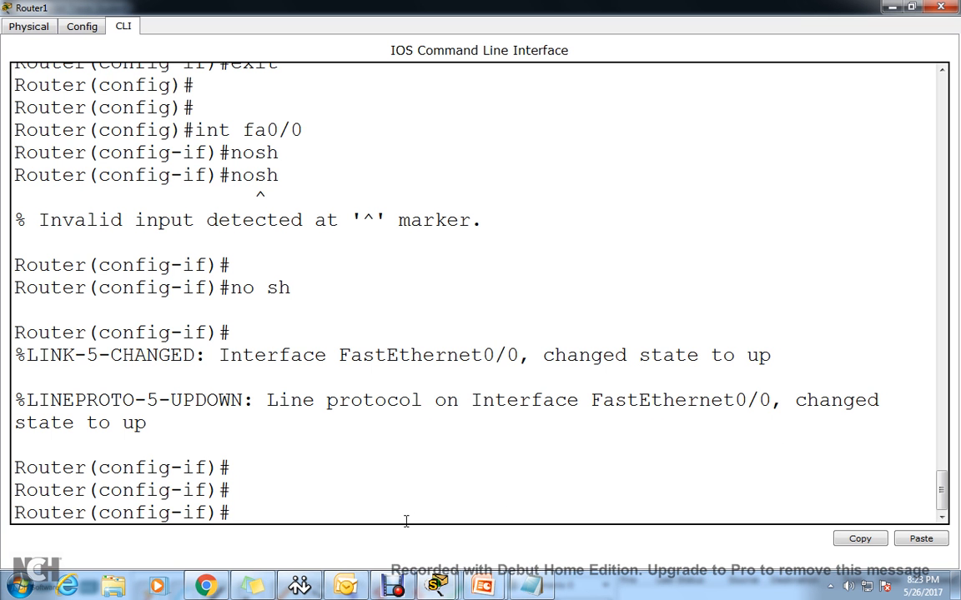
Return to global configuration mode on Router1 and select interface fa0/0 again.
type("it")
key("Return")
key("Return")
key("Return")
key("Return")
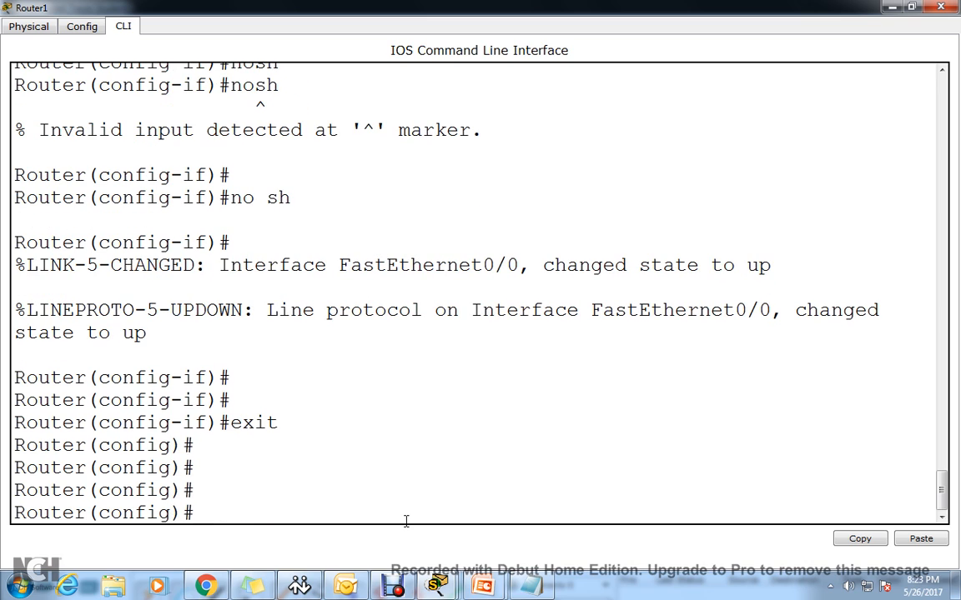
type("int fa0/0")
key("Return")
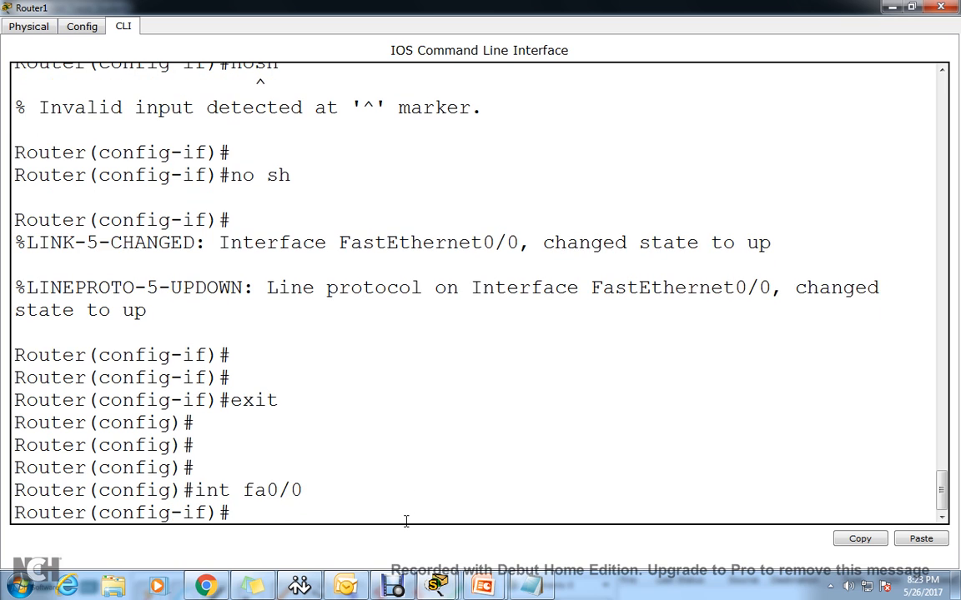
Check the VLAN network addresses in the topology and assign IP address 192.168.0.1 with mask 255.255.255.0 to Router1's fa0/0.
type("ip add")
left_click(890, 8)
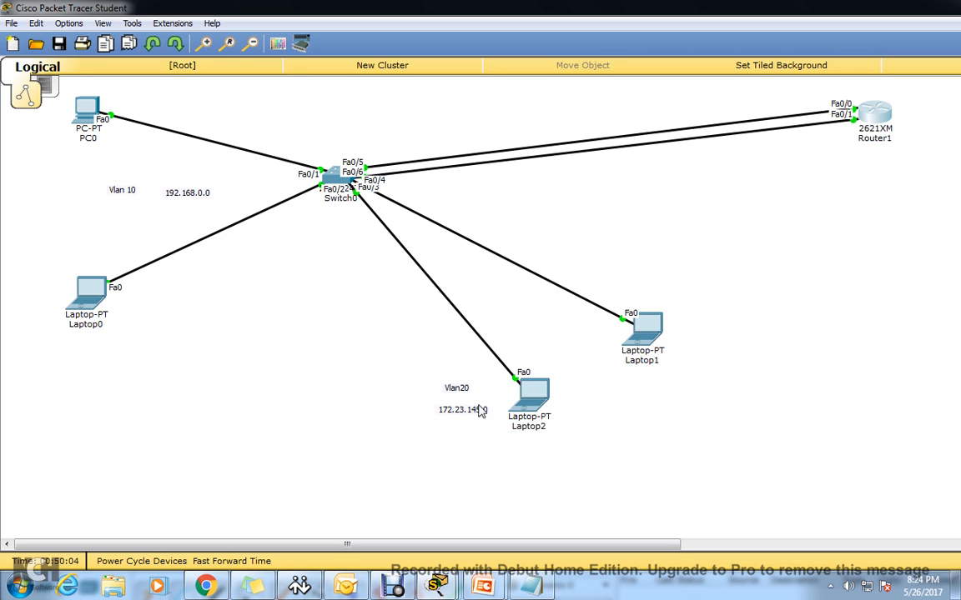
left_click(872, 115)
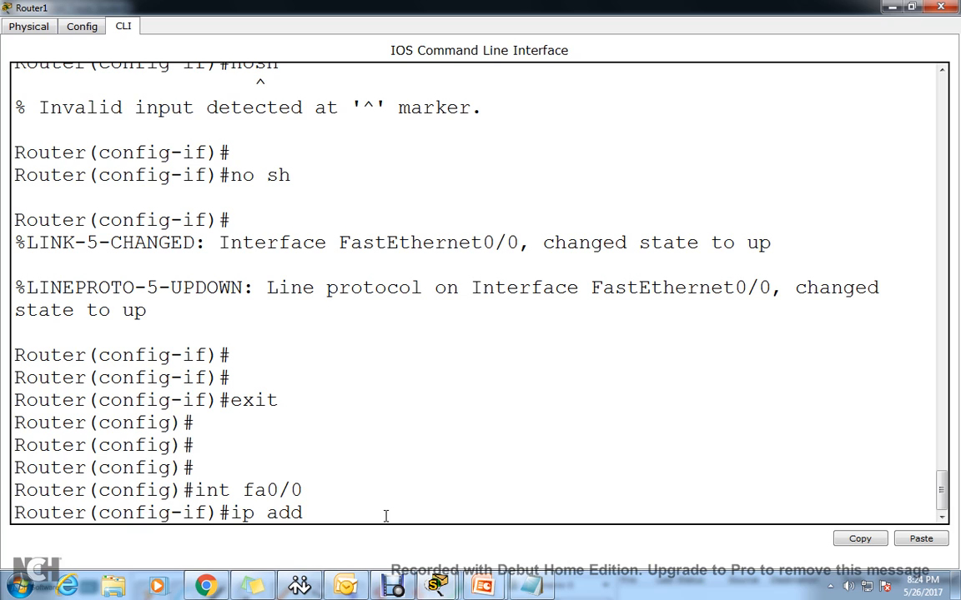
type("92.168.0.1 255.255.")
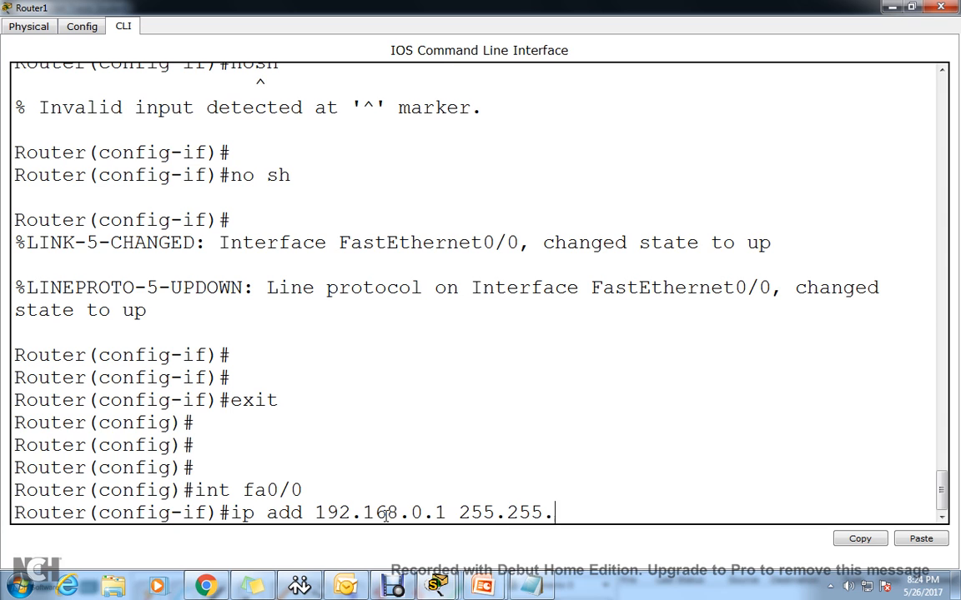
type("255")
key("Return")
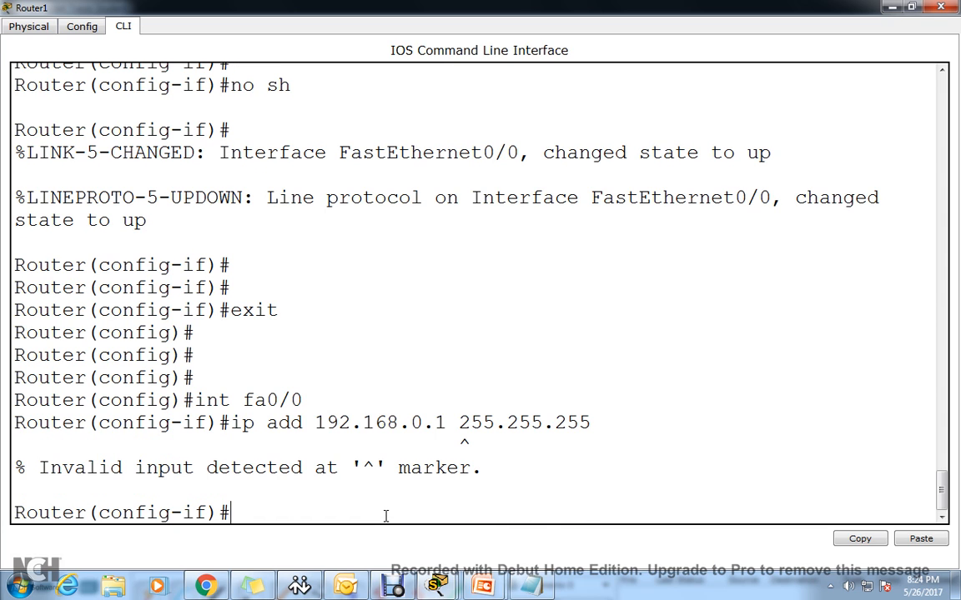
key("Up")
type(".0")
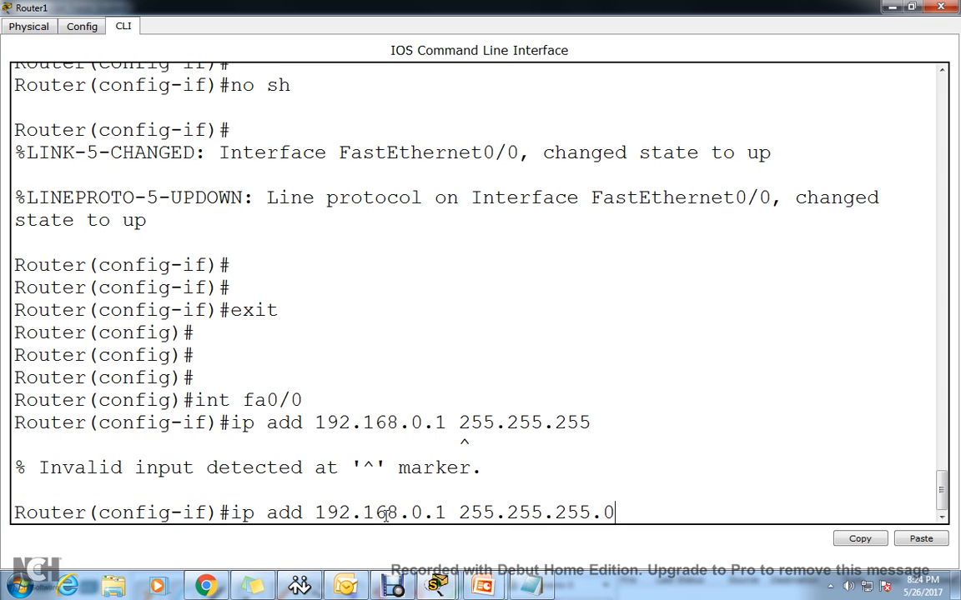
key("Return")
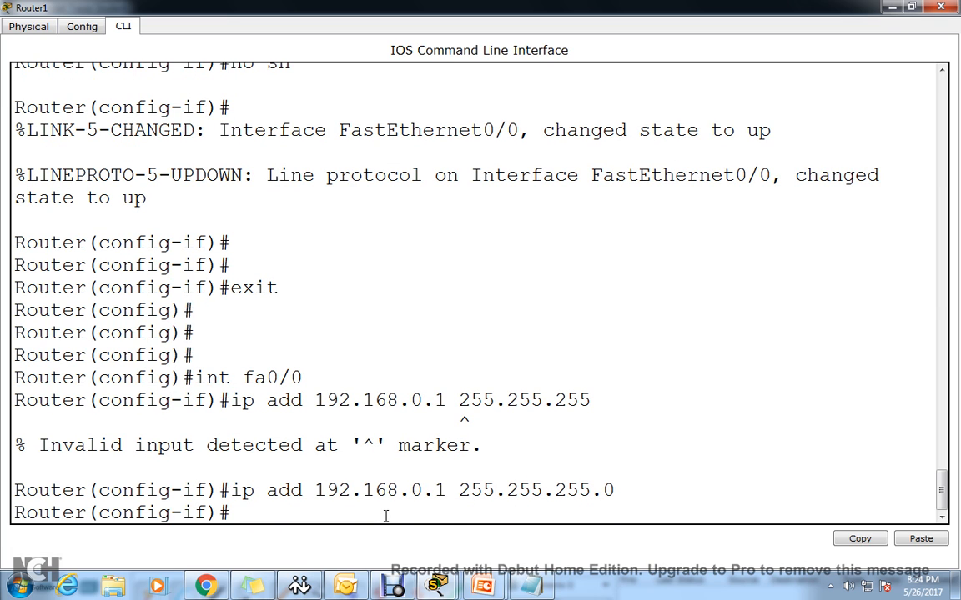
Exit interface fa0/0 configuration on Router1 and select interface fa0/1.
type("exit")
key("Return")
key("Return")
key("Return")
key("Return")
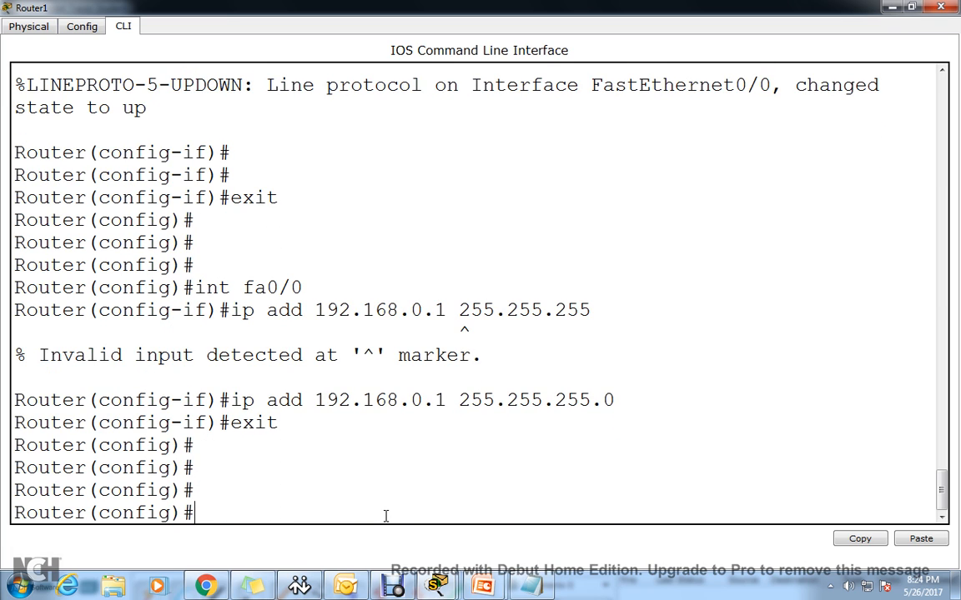
key("Up")
key("Up")
key("Up")
key("Up")
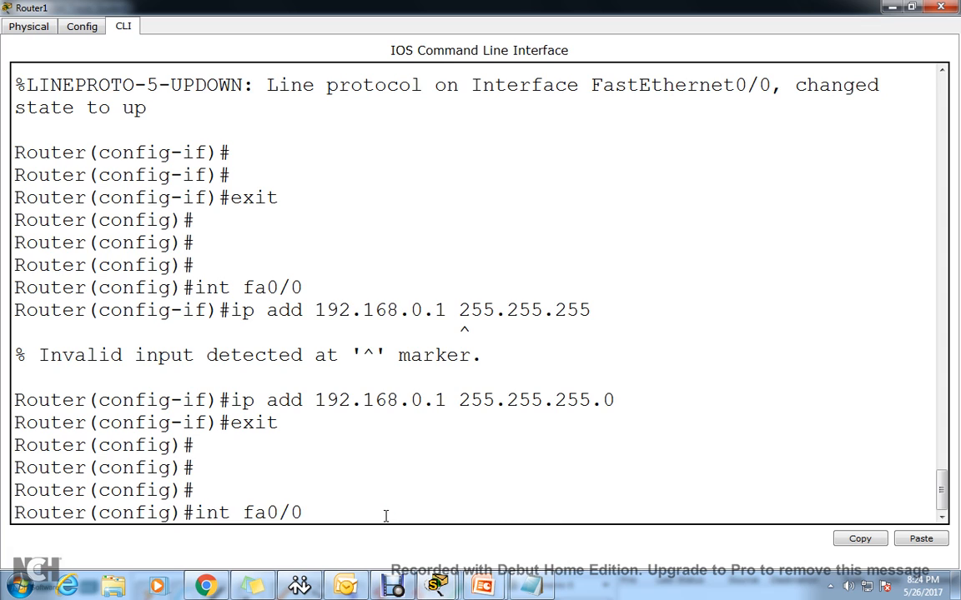
key("BackSpace")
type("1")
key("Return")
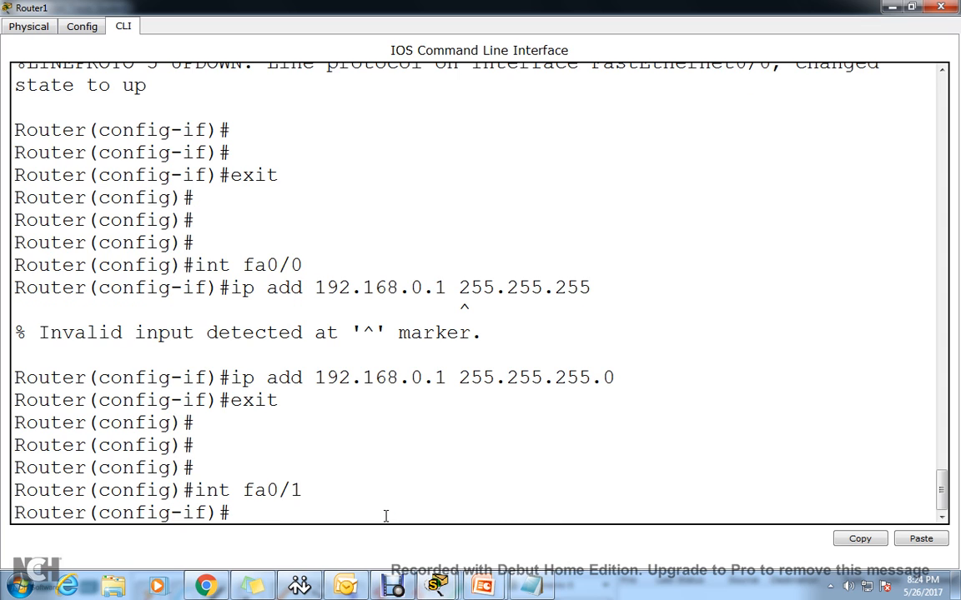
Assign IP address 172.23.145.1 with mask 255.255.255.0 to Router1's fa0/1, reusing the earlier address command.
key("Up")
key("Up")
key("Up")
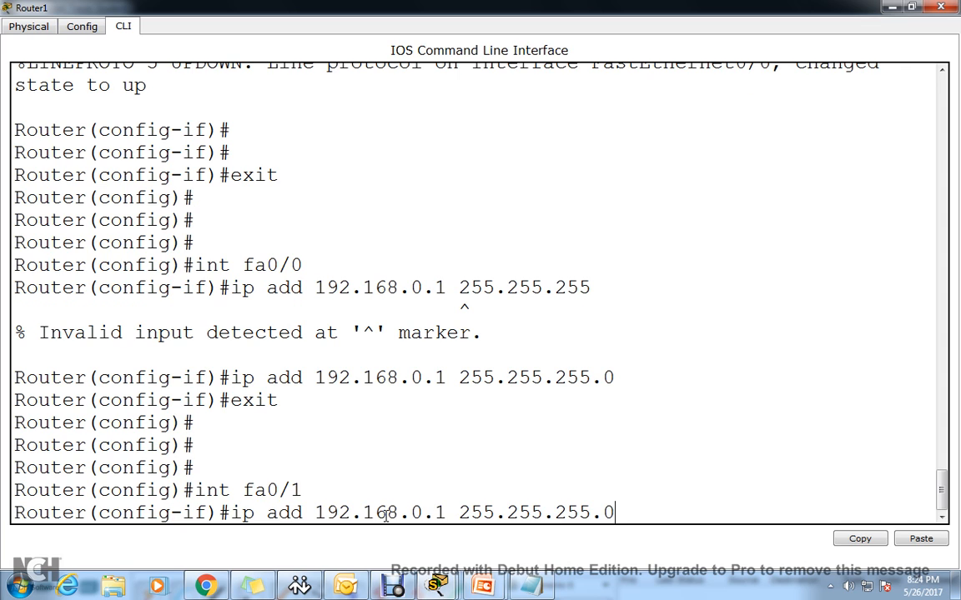
key("Left")
key("Left")
key("Left")
key("Left")
key("Left")
key("Left")
key("Left")
key("Left")
key("Left")
key("Left")
key("Left")
key("Left")
key("Left")
key("Left")
key("Left")
key("Left")
key("BackSpace")
key("BackSpace")
key("BackSpace")
key("BackSpace")
key("BackSpace")
key("BackSpace")
key("BackSpace")
key("BackSpace")
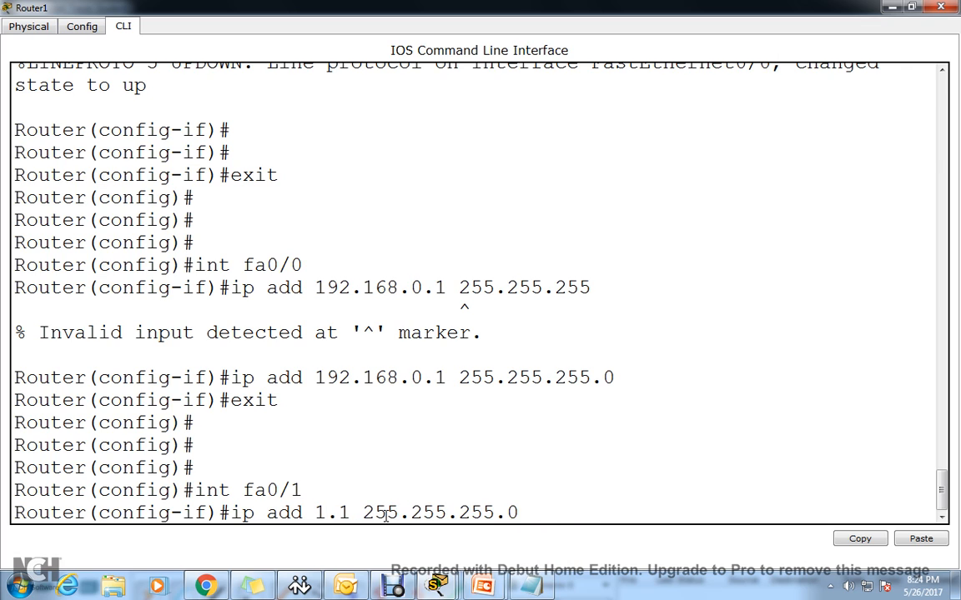
type("72.23.145")
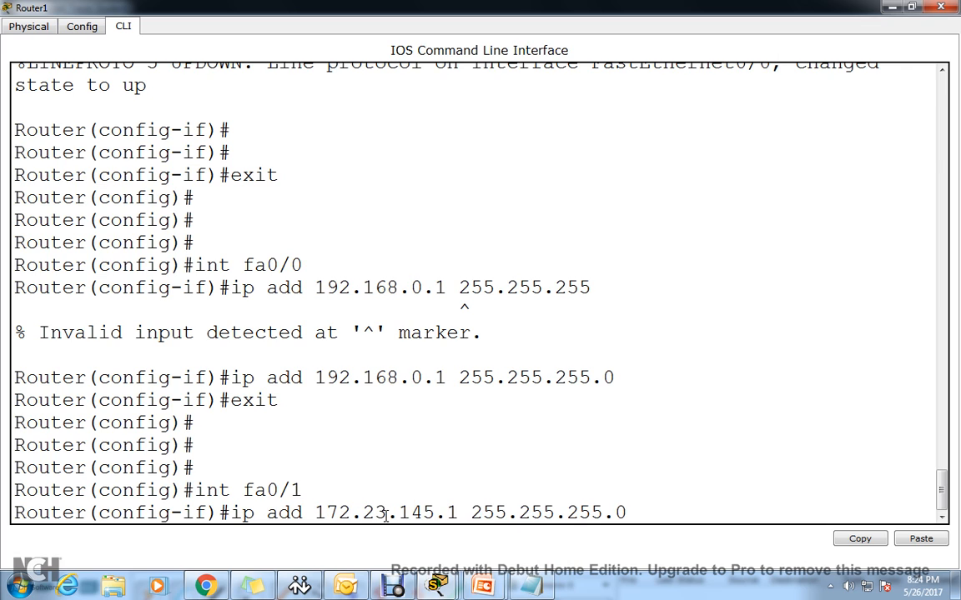
key("Return")
key("Return")
key("Return")
key("Return")
Exit interface and global configuration modes on Router1 and close its window.
type("exit")
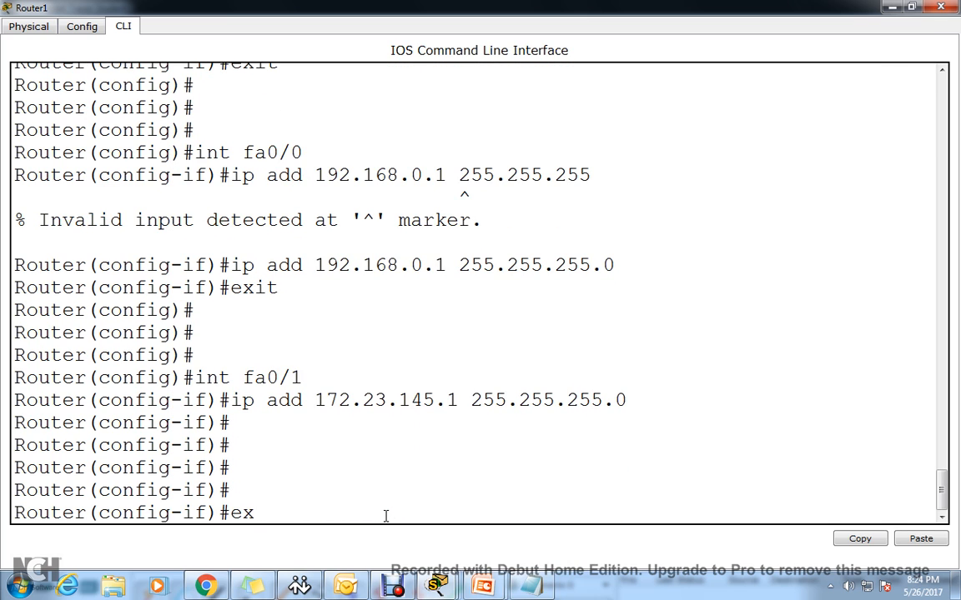
key("Return")
key("Return")
key("Return")
key("Return")
type("exit")
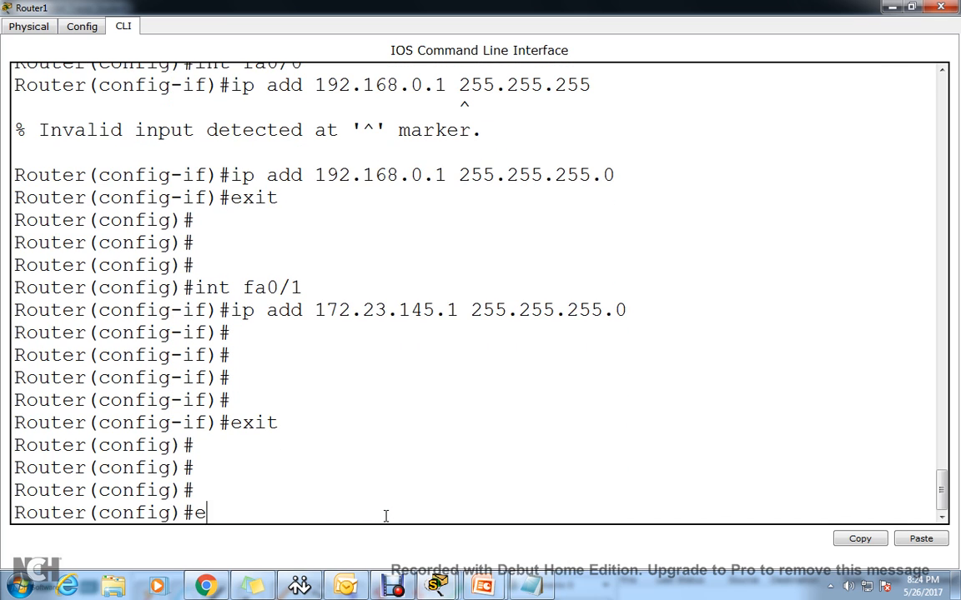
key("Return")
key("Return")
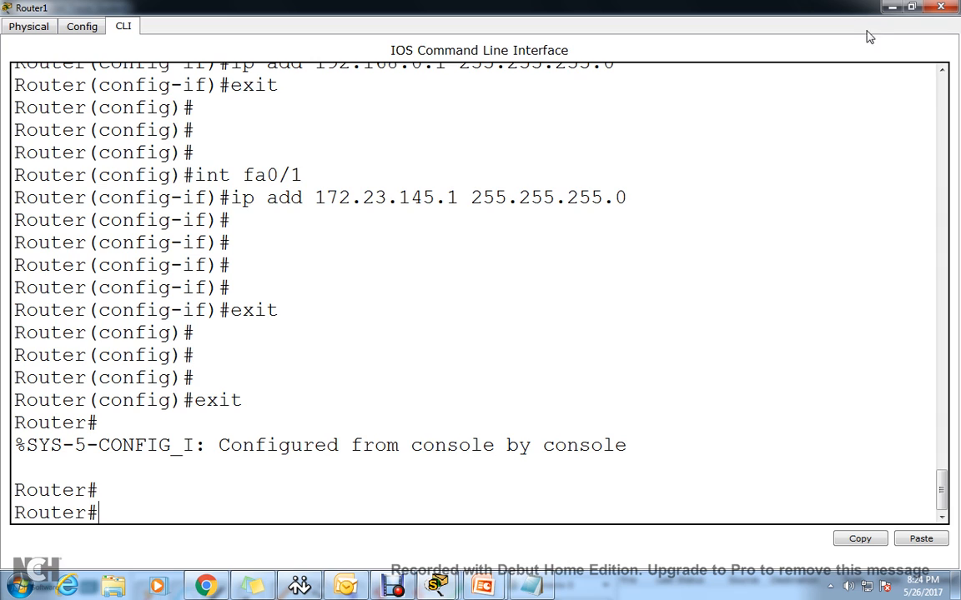
left_click(941, 8)
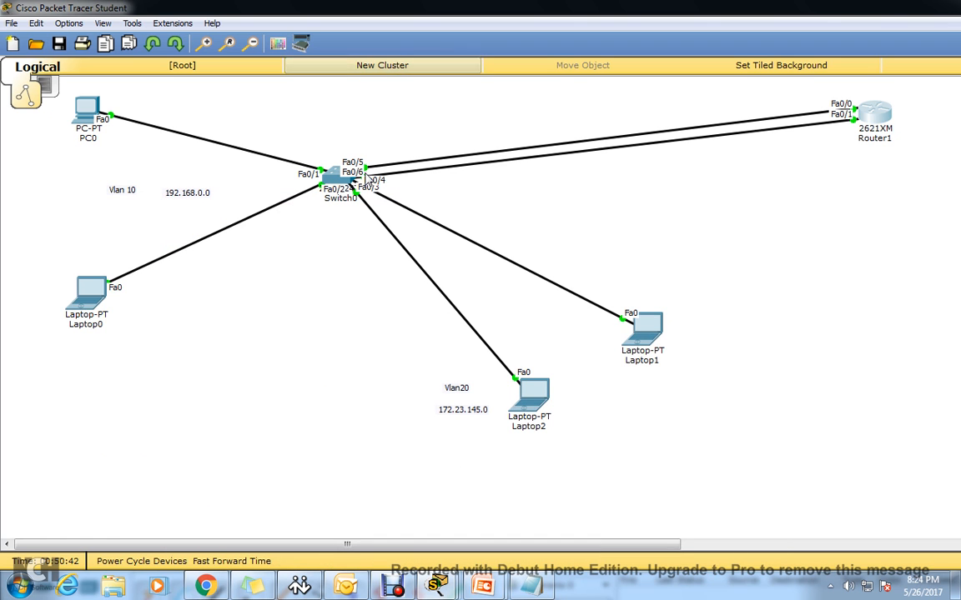
Look over the Laptop1 and Laptop2 windows, viewing Laptop1's earlier ping output in a maximized window.
left_click(648, 350)
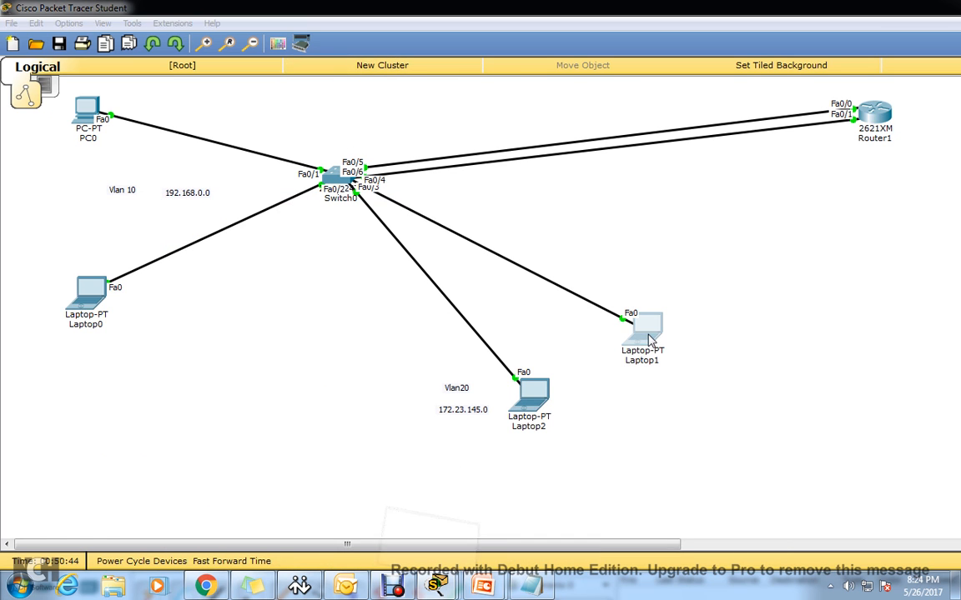
left_click_drag(332, 97, 394, 133)
left_click(480, 123)
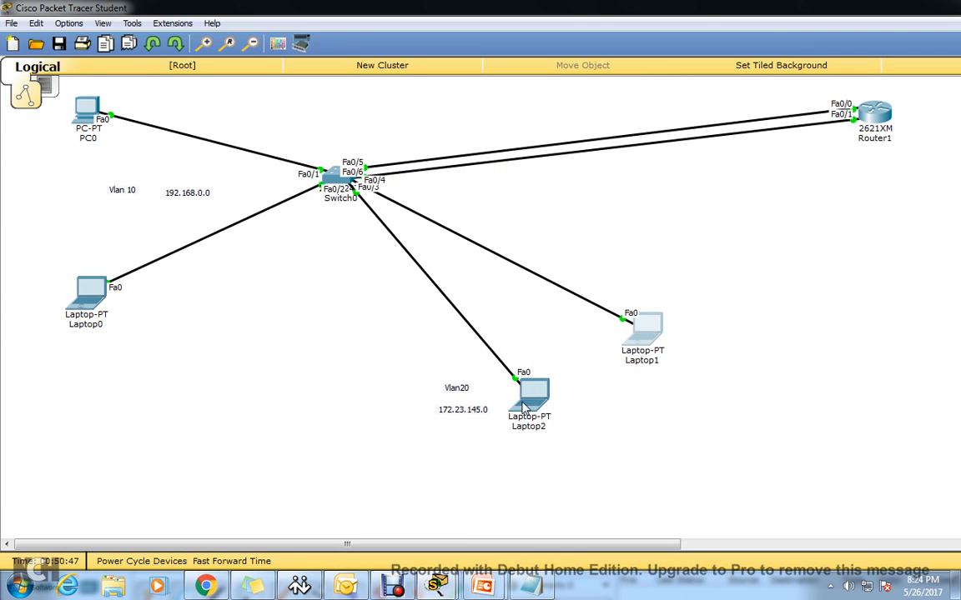
left_click(494, 374)
left_click(667, 111)
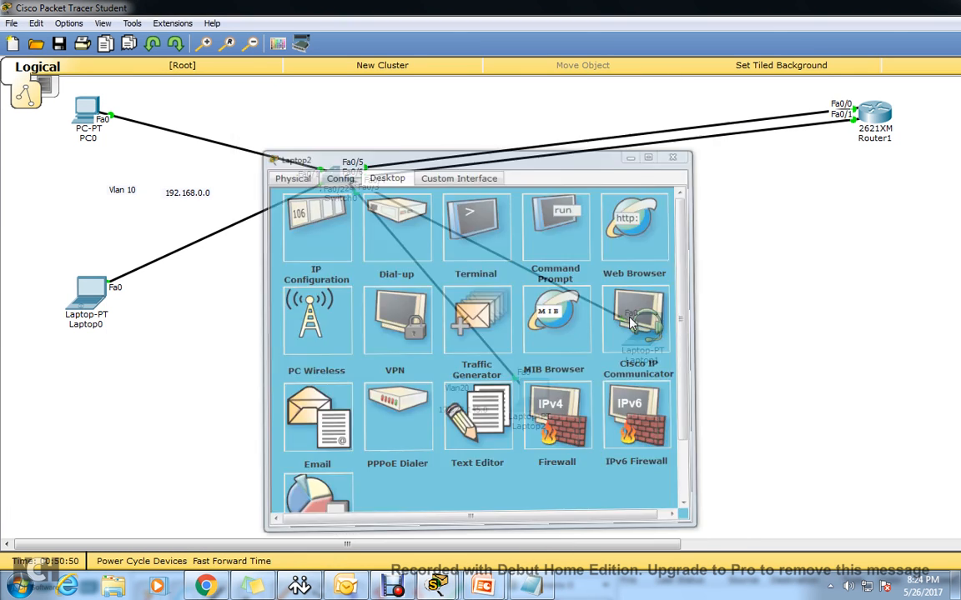
left_click(647, 335)
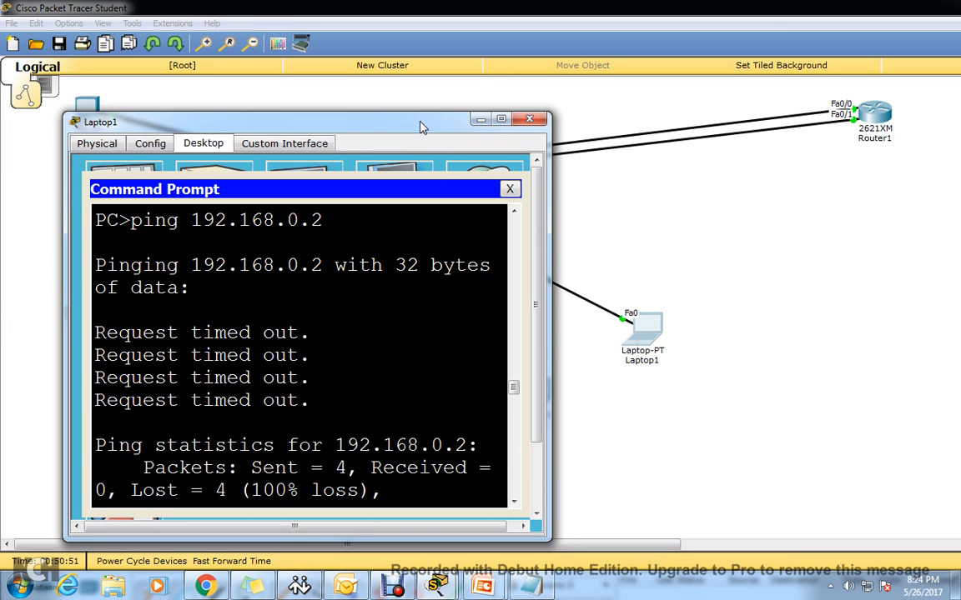
left_click_drag(381, 122, 550, 110)
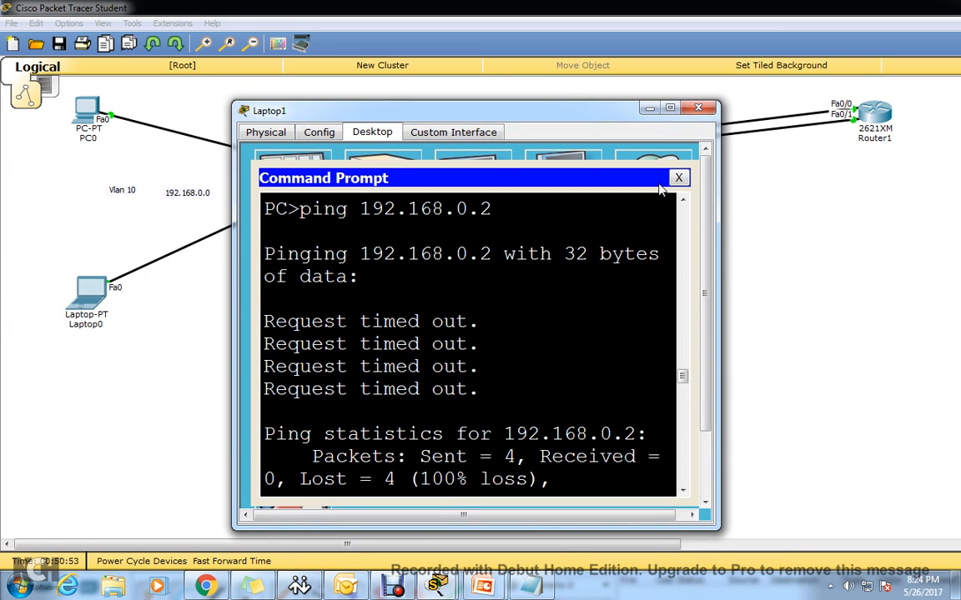
left_click(672, 110)
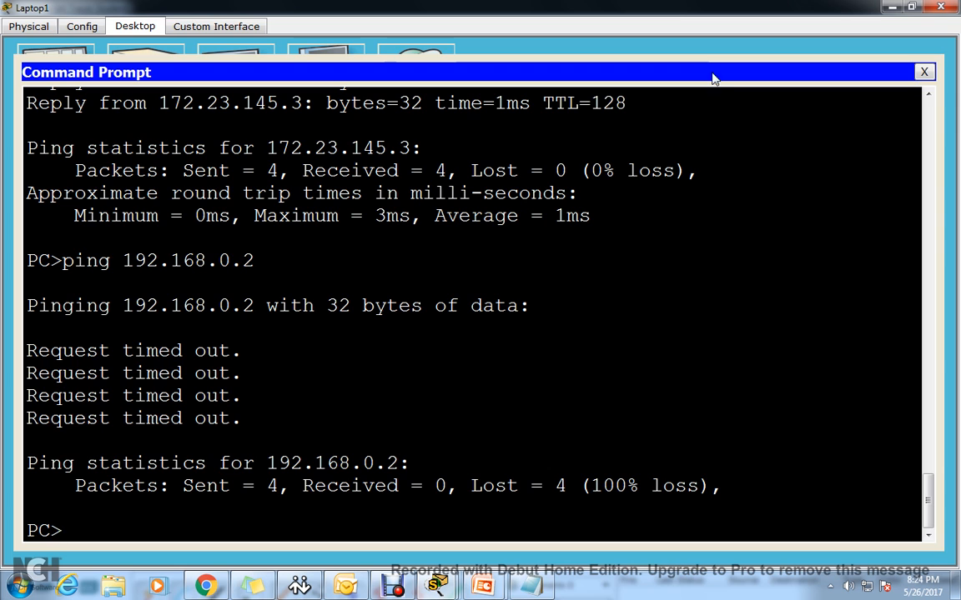
left_click(891, 10)
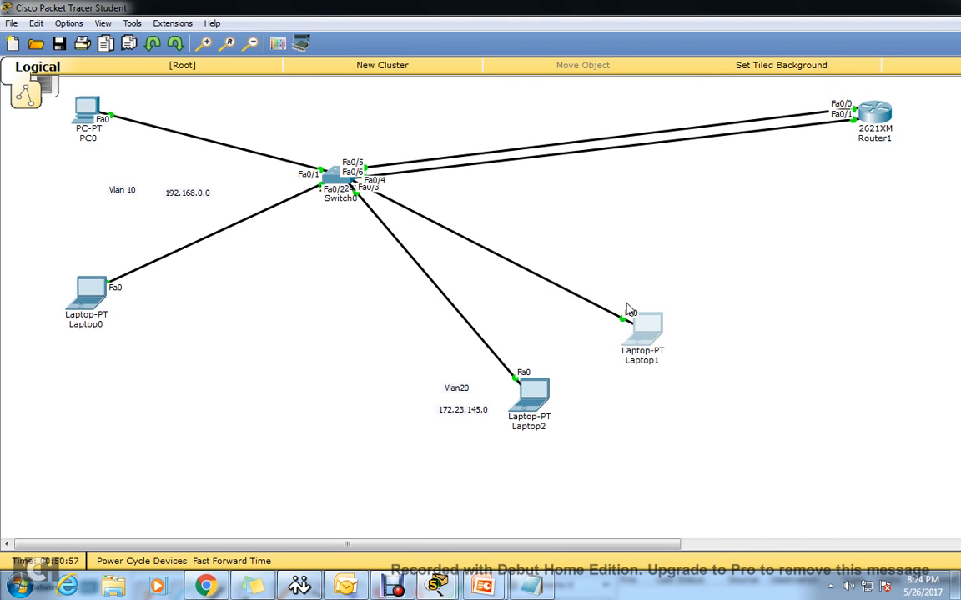
Reopen Laptop1, close its command prompt and review its IP address, subnet mask and default gateway settings.
left_click(655, 323)
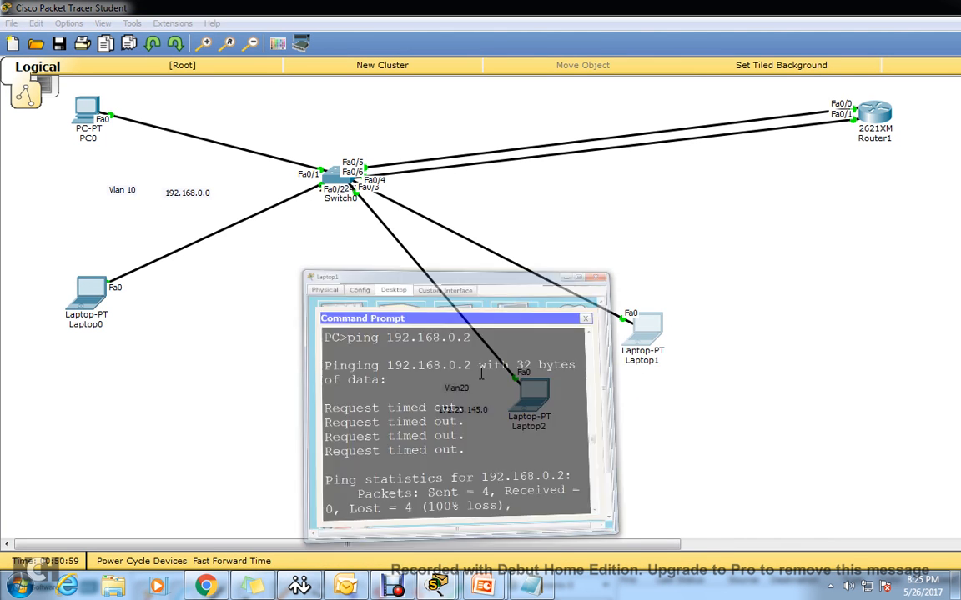
left_click(679, 177)
left_click(304, 184)
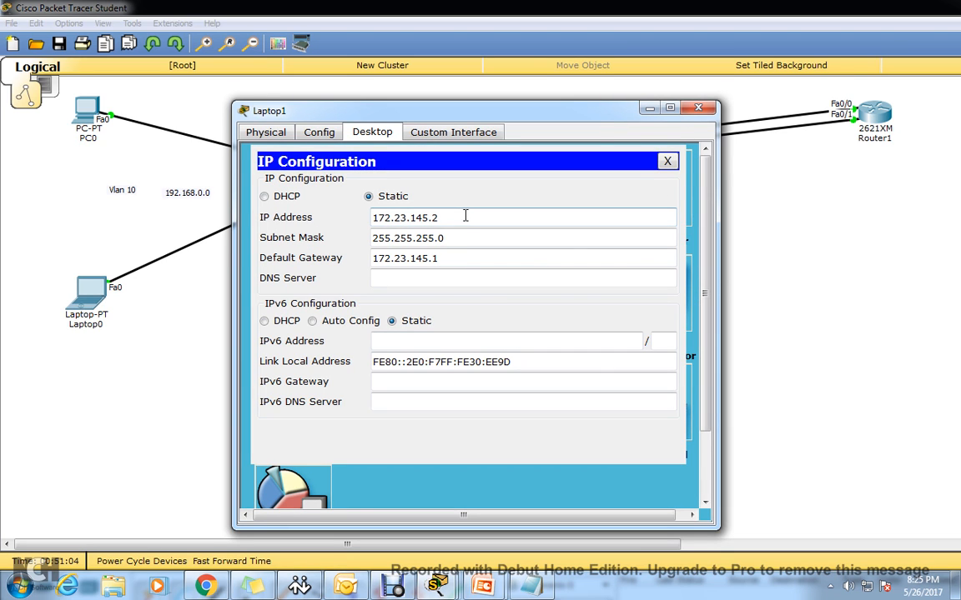
left_click(667, 161)
Ping 192.168.0.2 from Laptop1's command prompt, highlight the ping output in the maximized window, and minimize it.
left_click(564, 174)
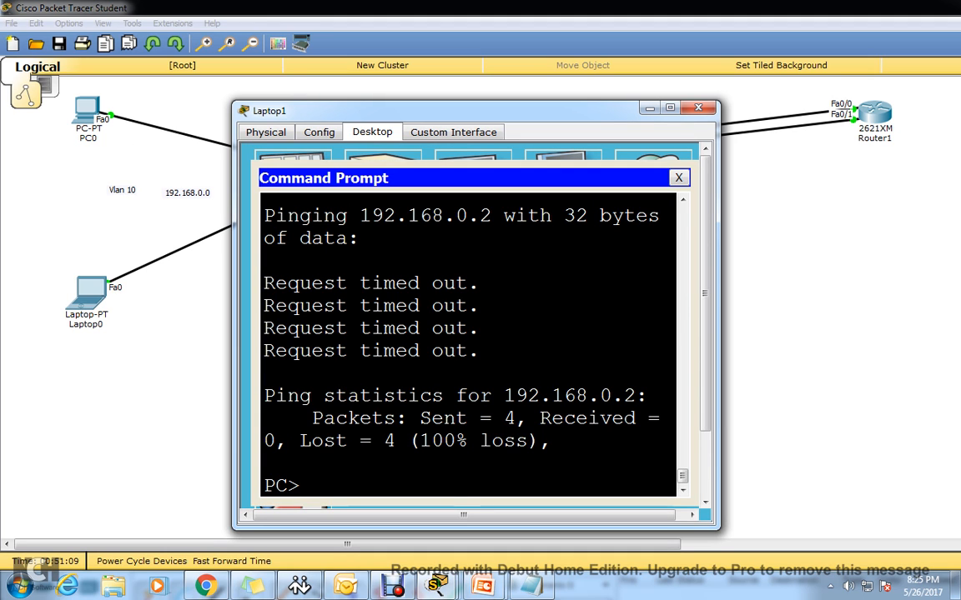
key("Up")
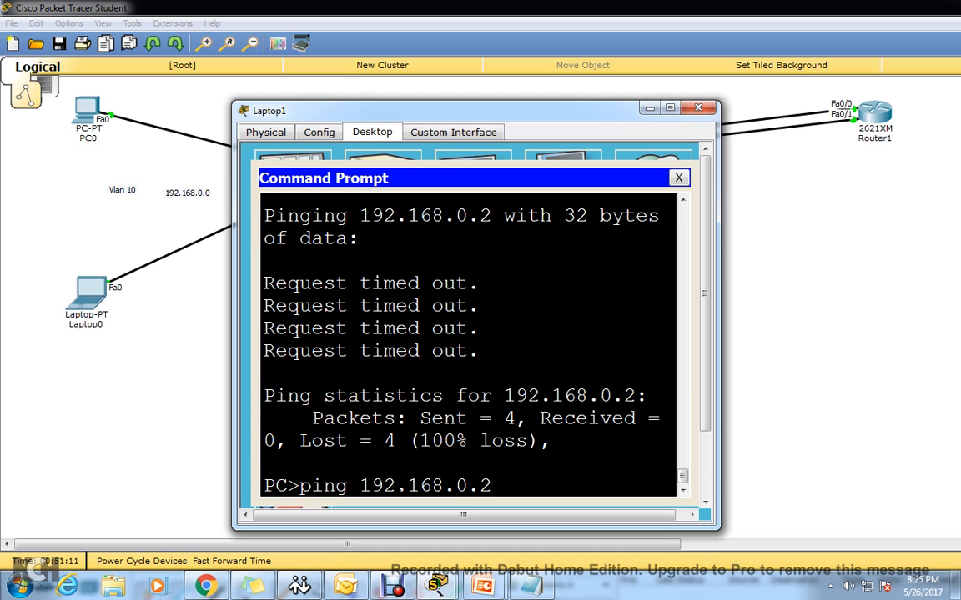
key("Return")
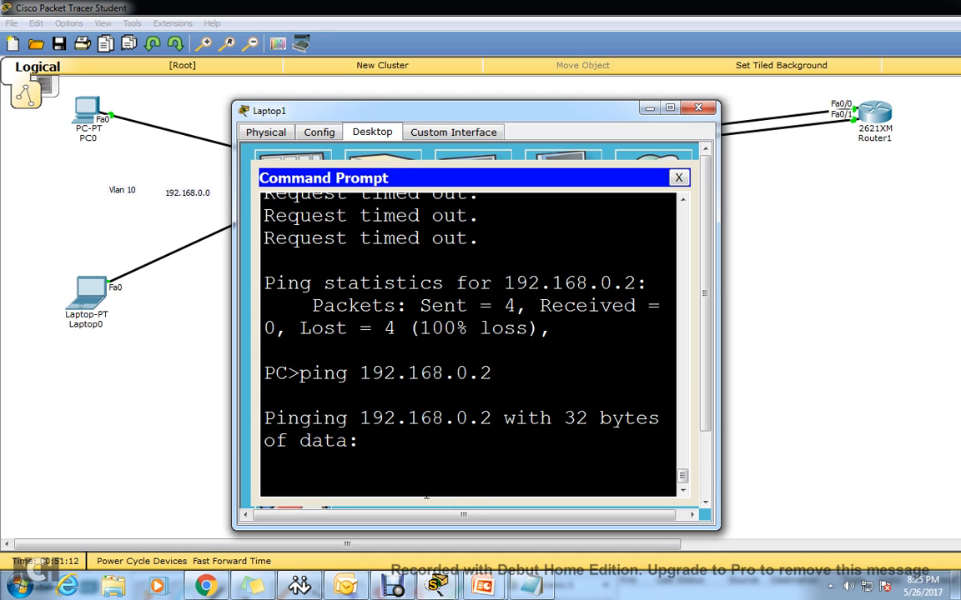
left_click(669, 110)
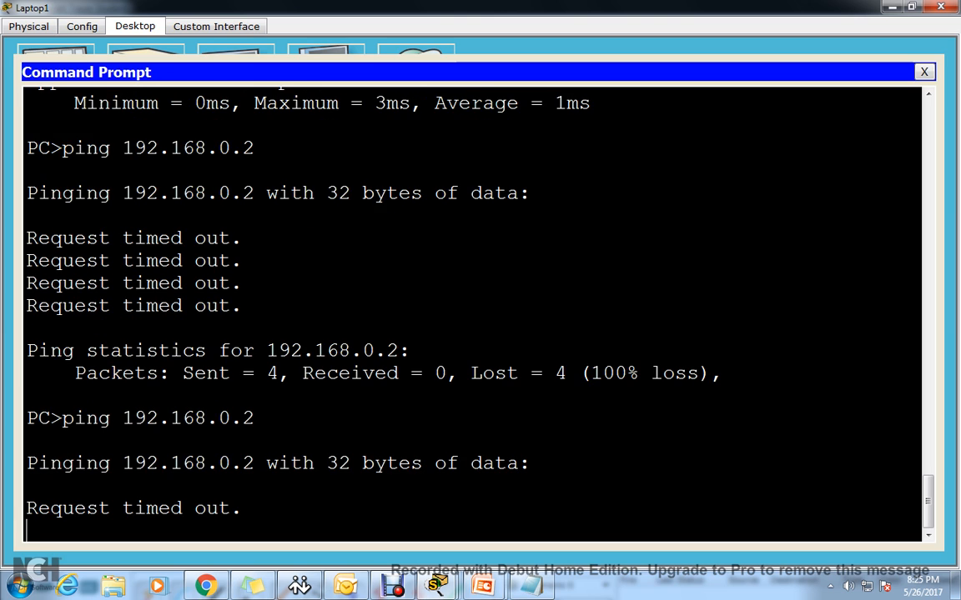
left_click_drag(257, 488, 133, 444)
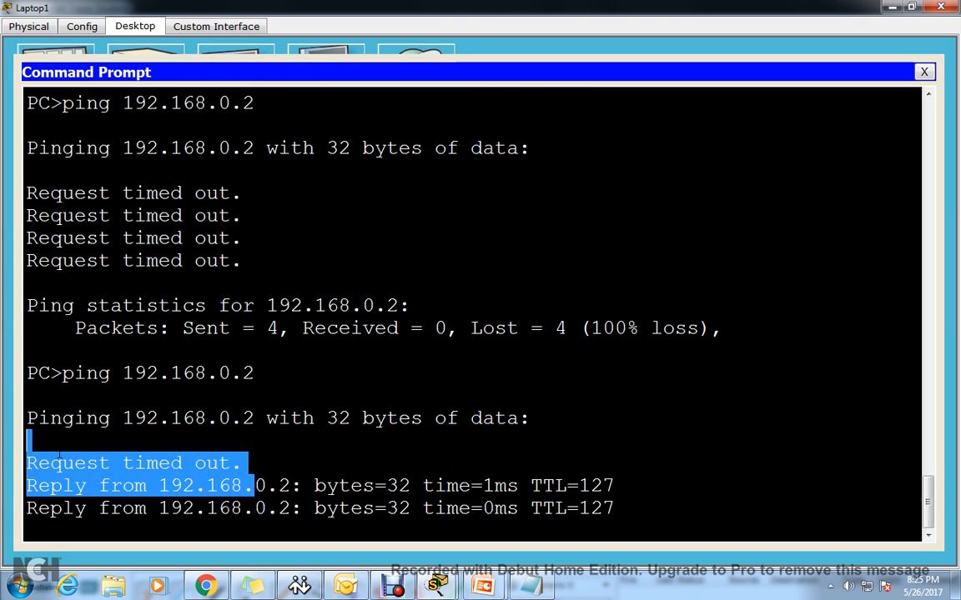
left_click_drag(592, 487, 25, 319)
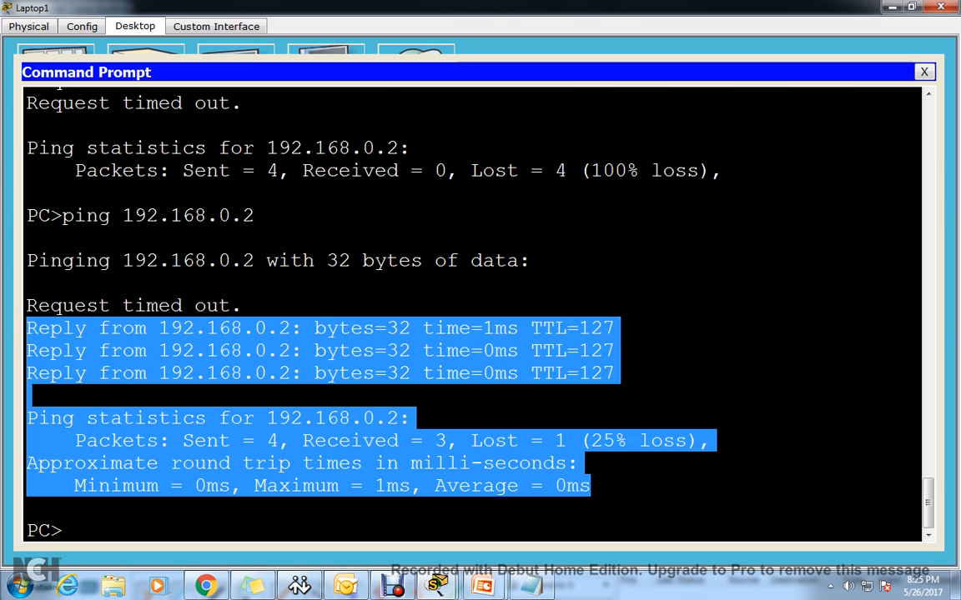
left_click(890, 8)
Open PC0's command prompt and ping 172.23.145.2 in VLAN 20.
left_click(73, 106)
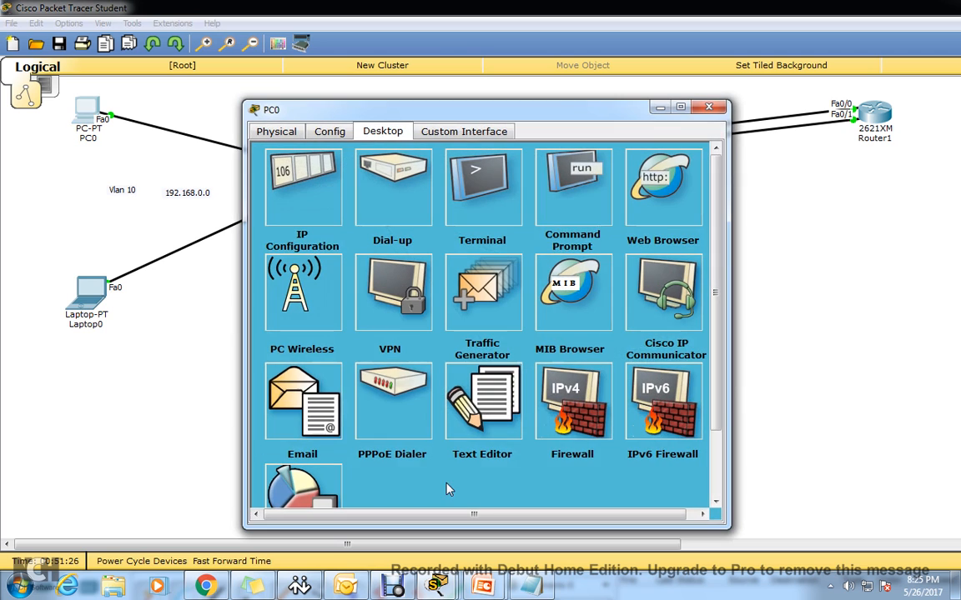
left_click(579, 192)
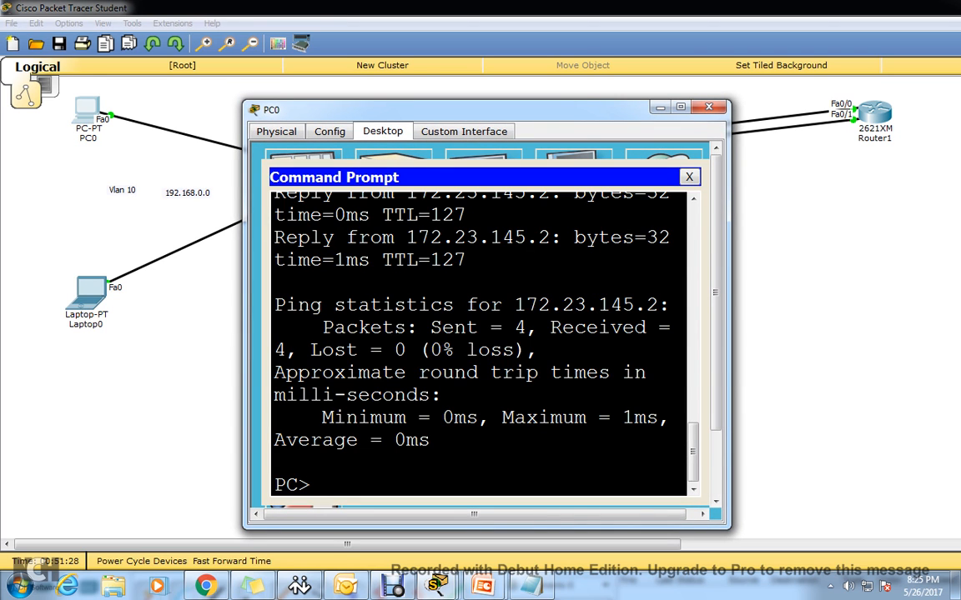
key("Up")
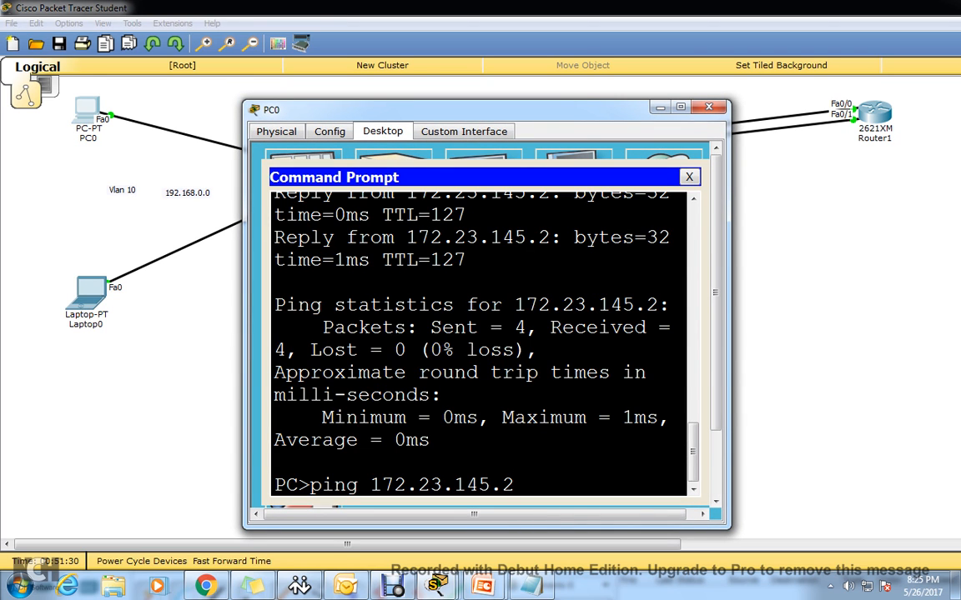
key("Return")
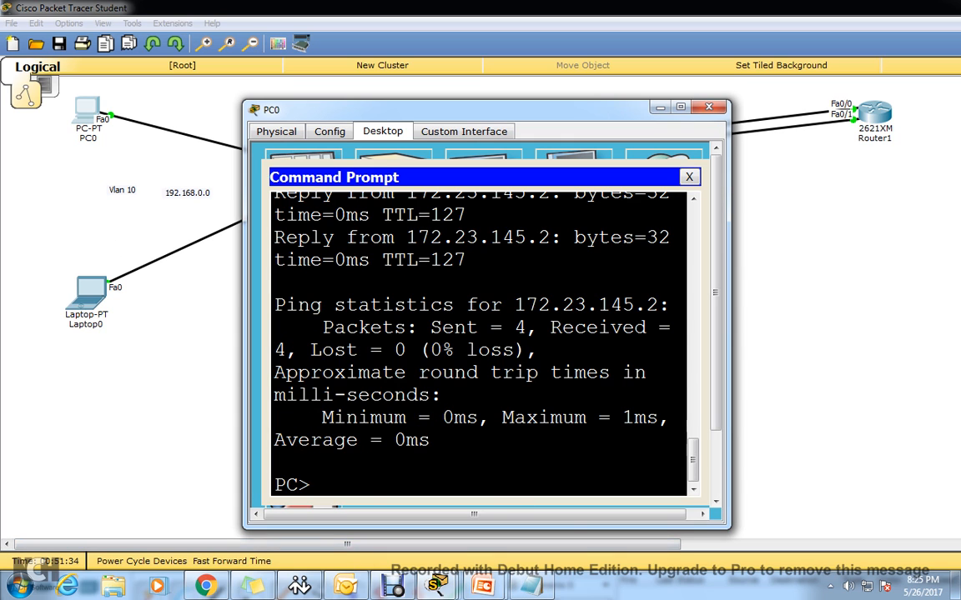
Ping 172.23.145.3 from PC0, view the output in a maximized window, and minimize PC0.
key("Up")
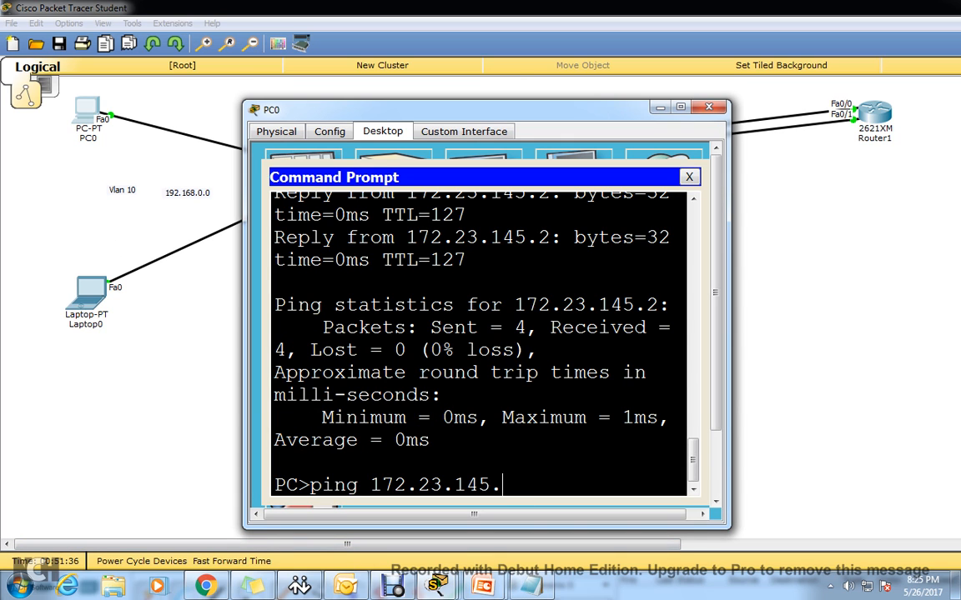
type("3")
key("Return")
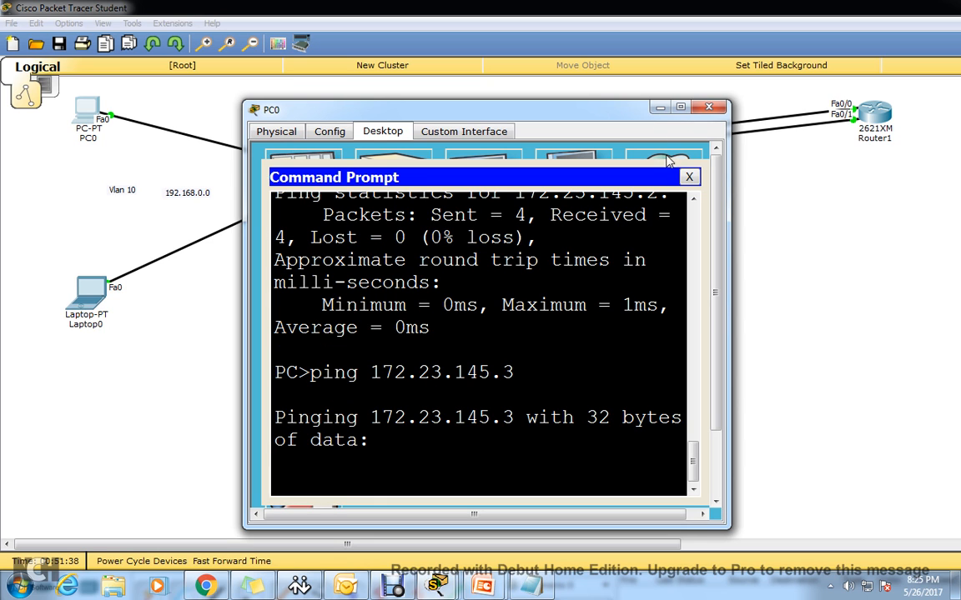
left_click(680, 107)
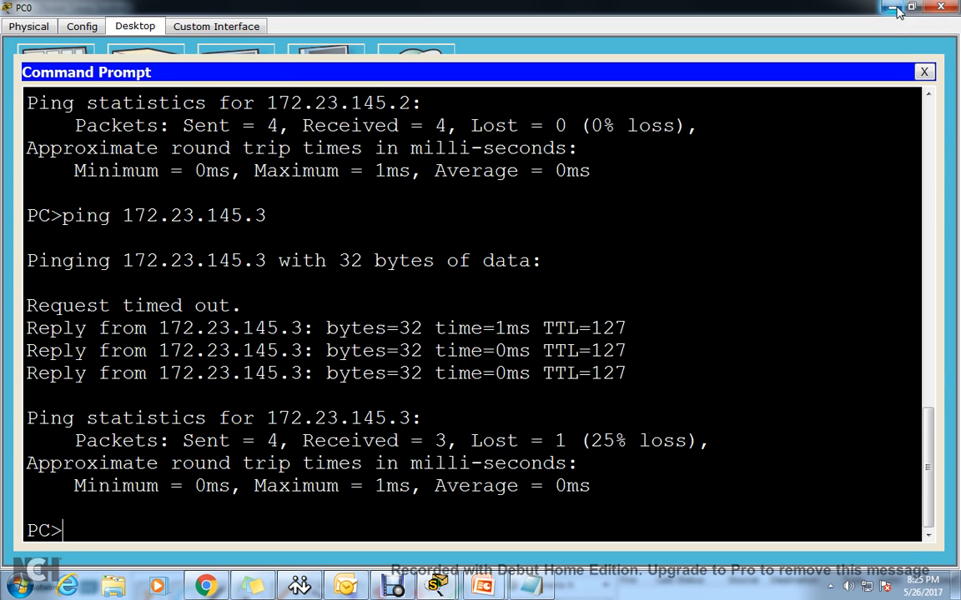
left_click(892, 8)
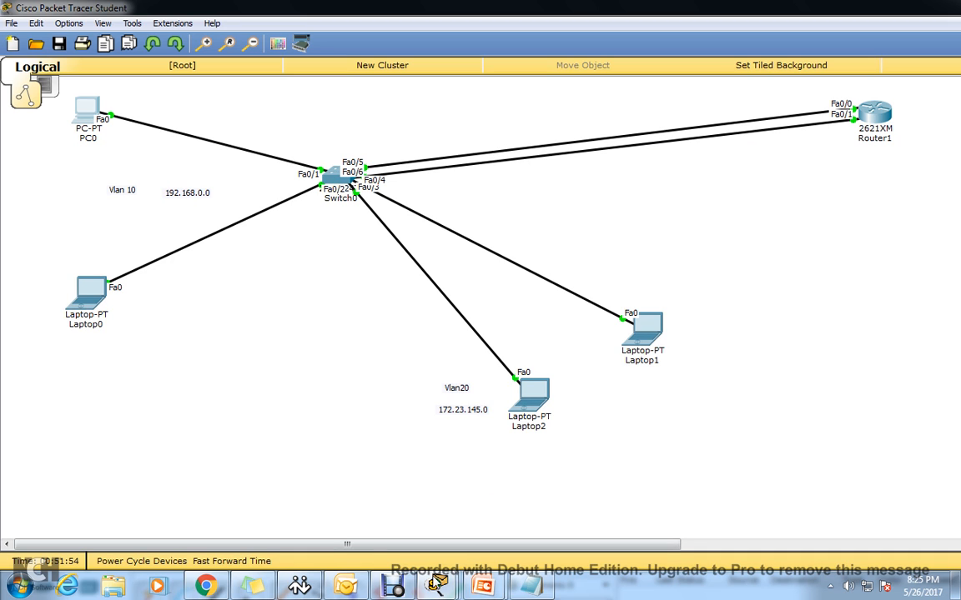
Switch to the PowerPoint slide show and draw an ink stroke from the 192.168.0.0 address toward 172.23.145.0 on the Inter-VLAN Routing slide.
left_click(483, 586)
left_click(575, 543)
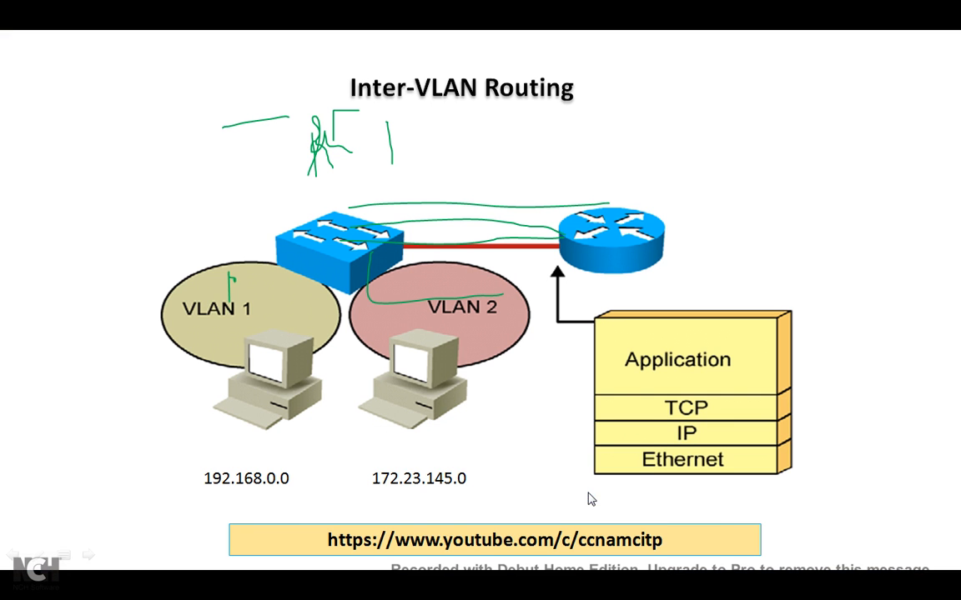
left_click_drag(292, 504, 354, 505)
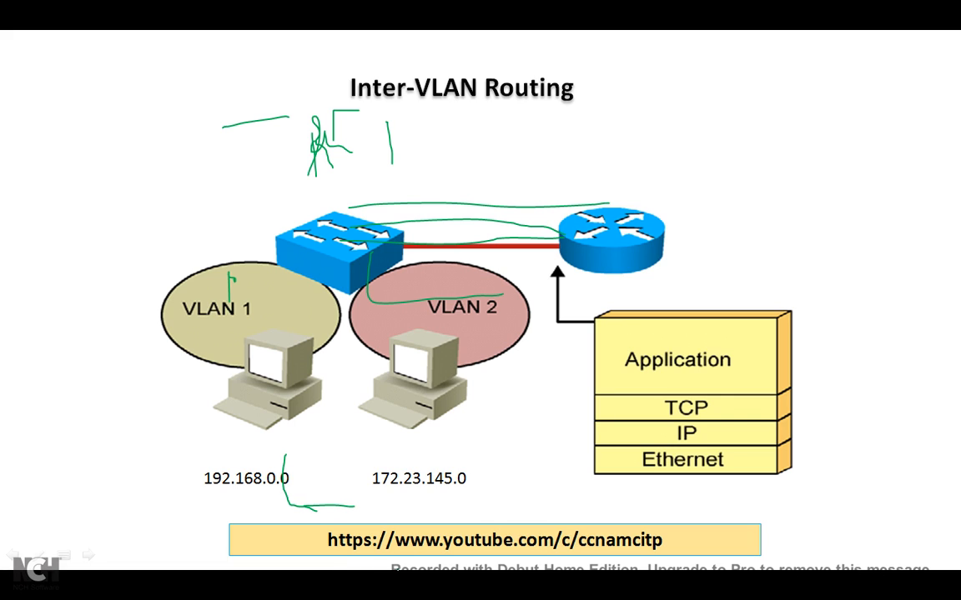